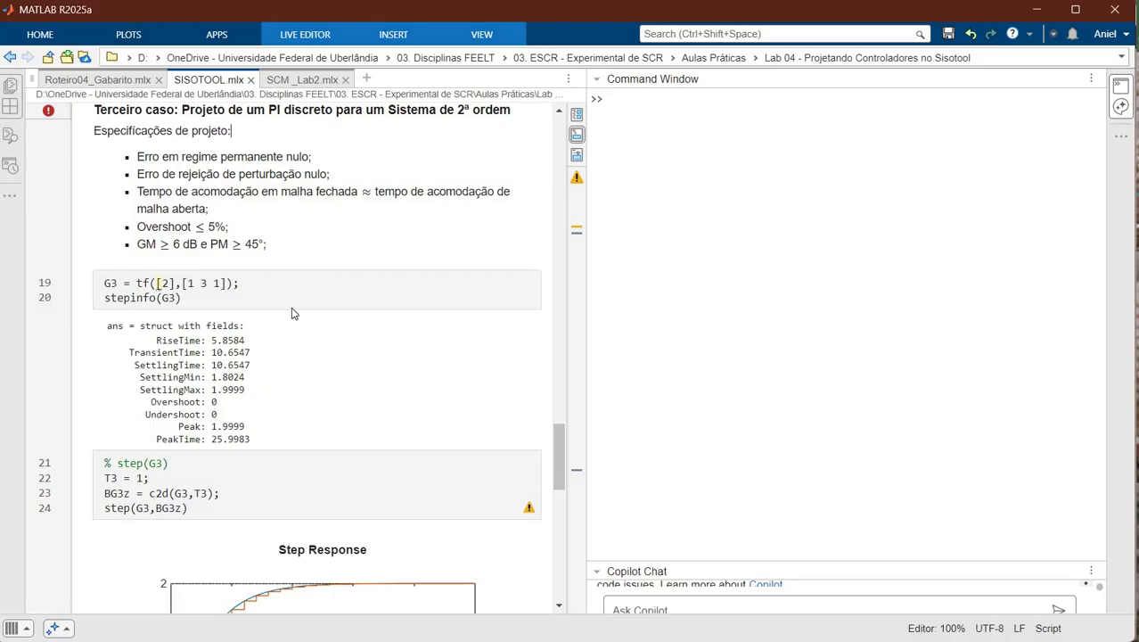
Review the third case's G3 transfer function, its stepinfo results and the sample time T3 in the live script.
scroll(157, 199, "down", 2)
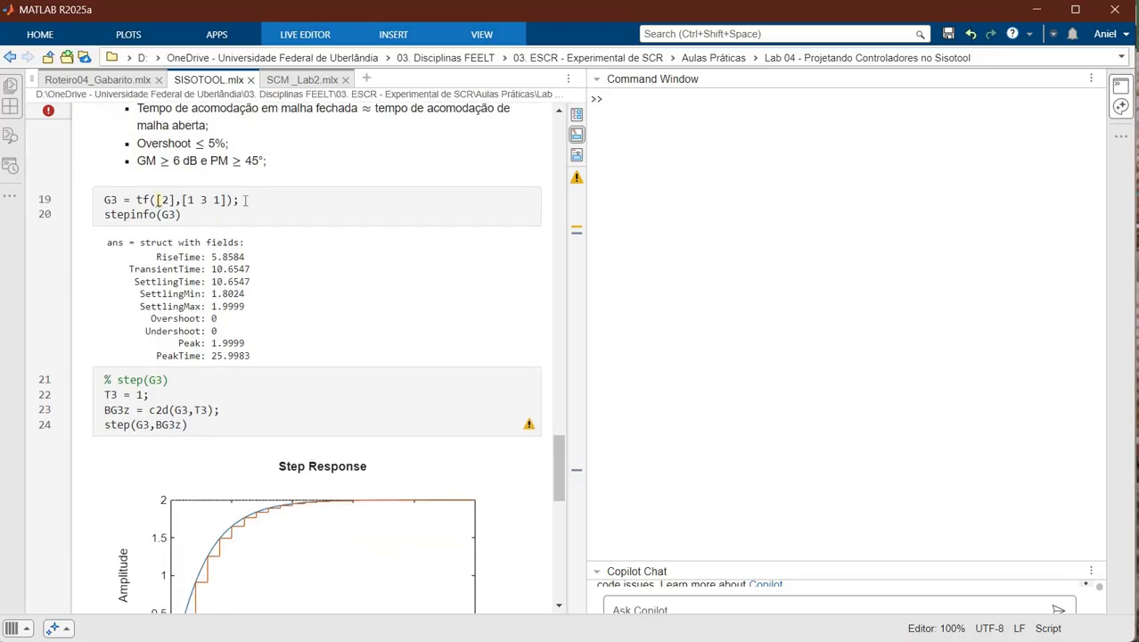
left_click_drag(104, 200, 252, 271)
left_click(182, 340)
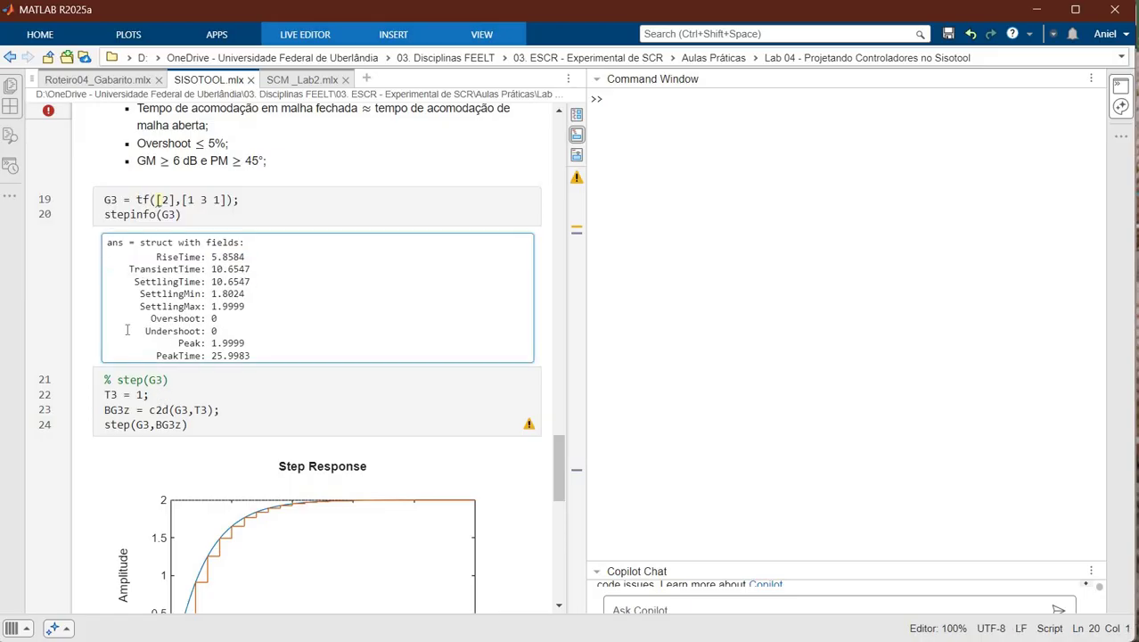
scroll(117, 326, "down", 2)
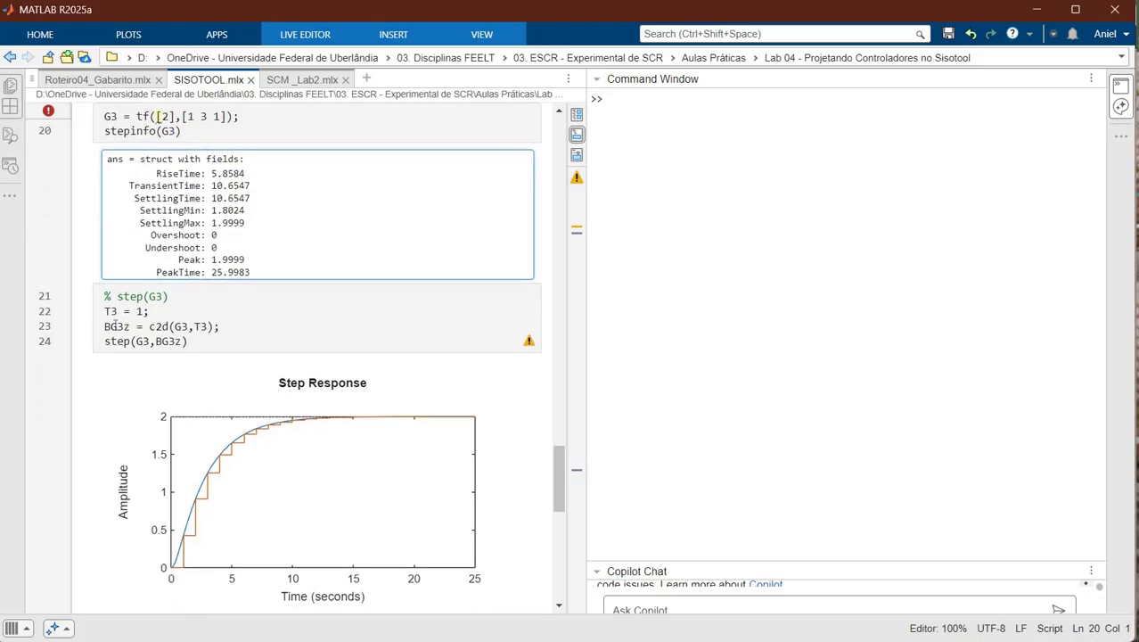
double_click(249, 199)
triple_click(148, 311)
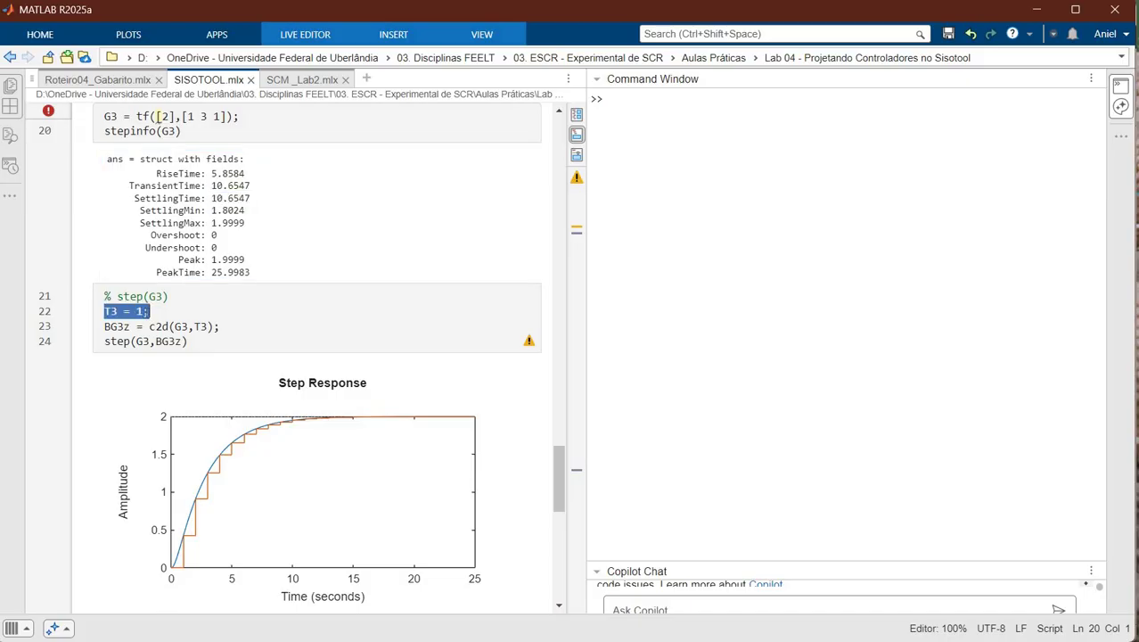
left_click(150, 312)
left_click_drag(110, 311, 188, 309)
left_click(163, 309)
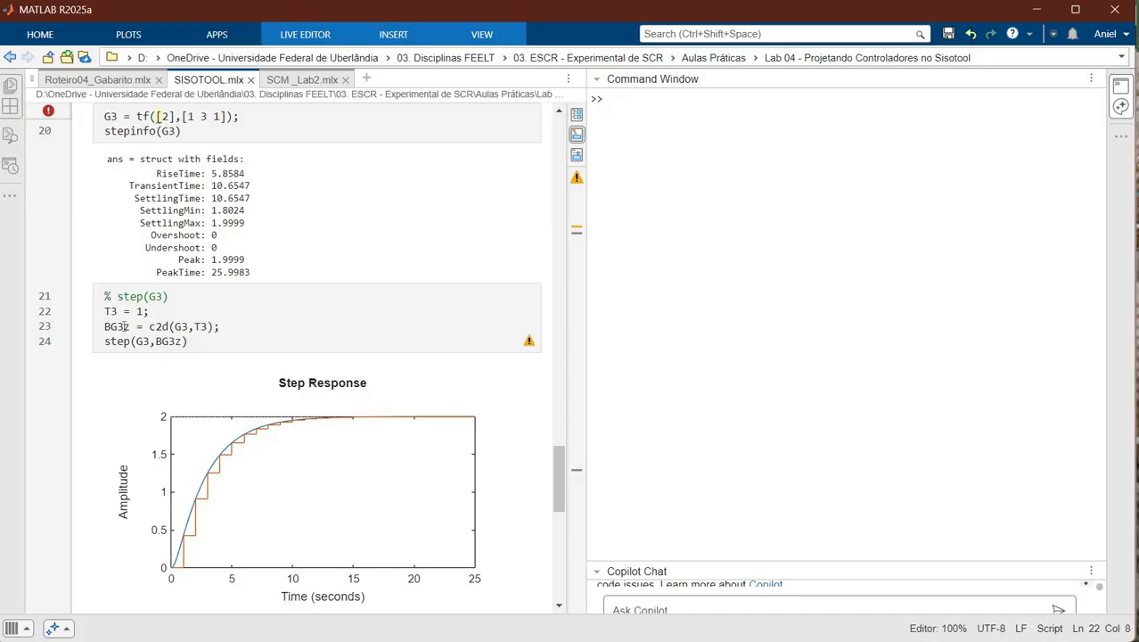
Examine the c2d discretization of G3, the step response comparison, and the poles and zeros of BG3z.
left_click_drag(104, 327, 220, 326)
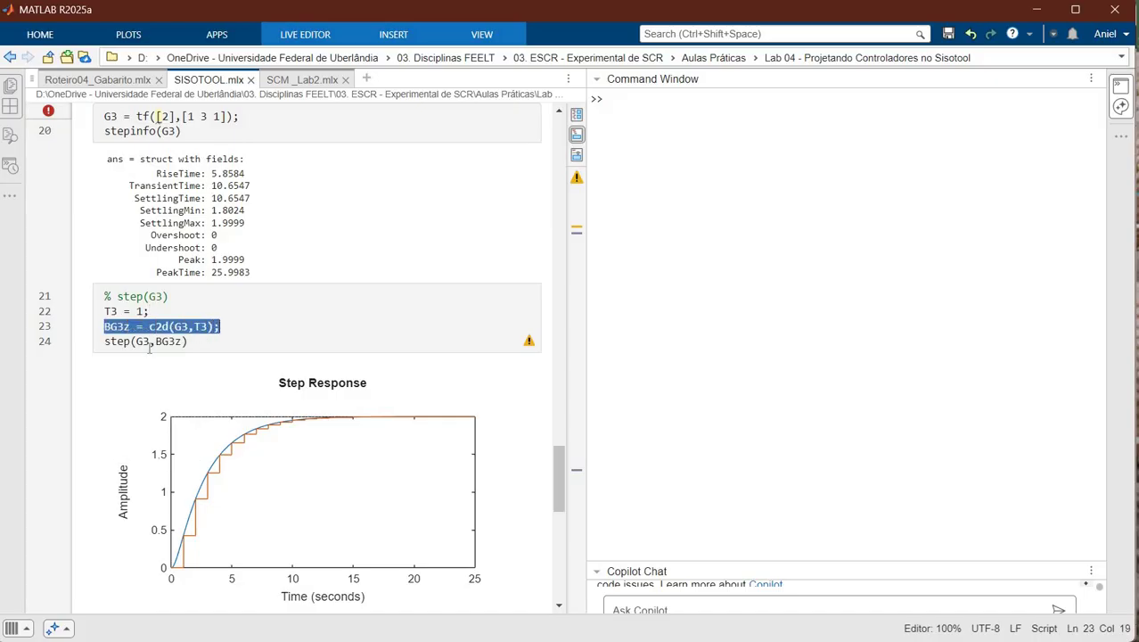
double_click(141, 341)
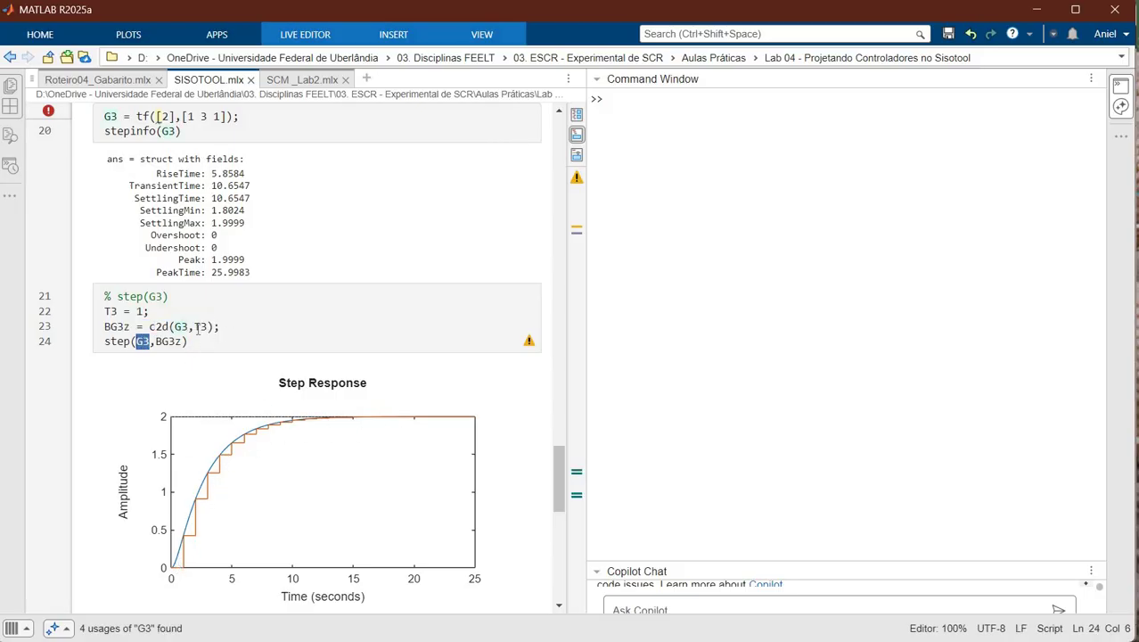
key("Up")
key("End")
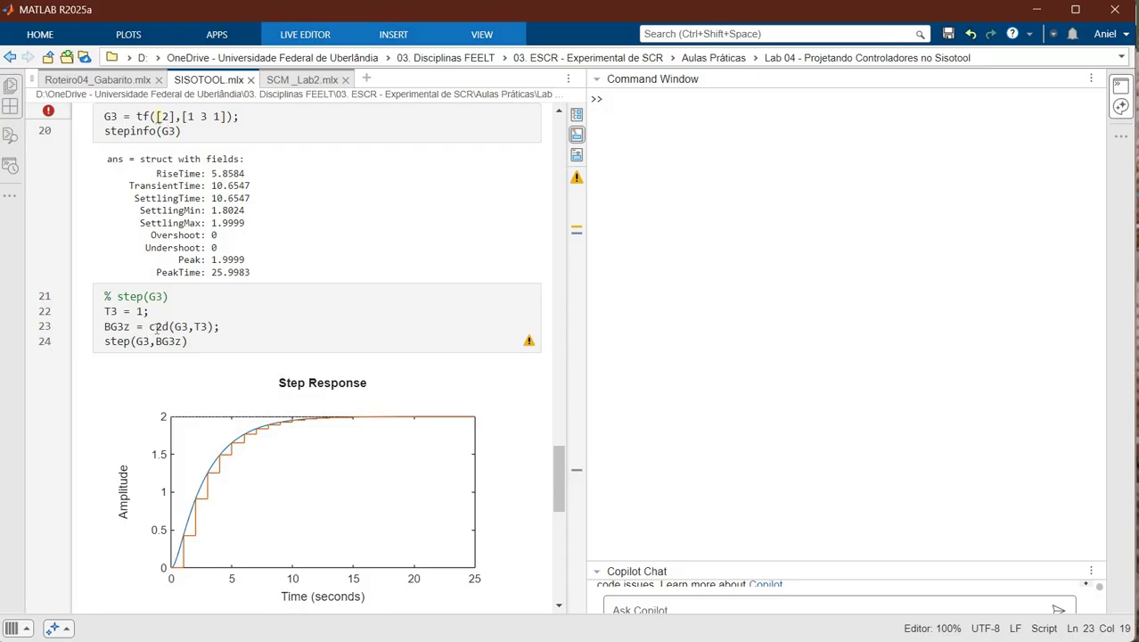
left_click_drag(150, 326, 216, 326)
left_click(131, 328)
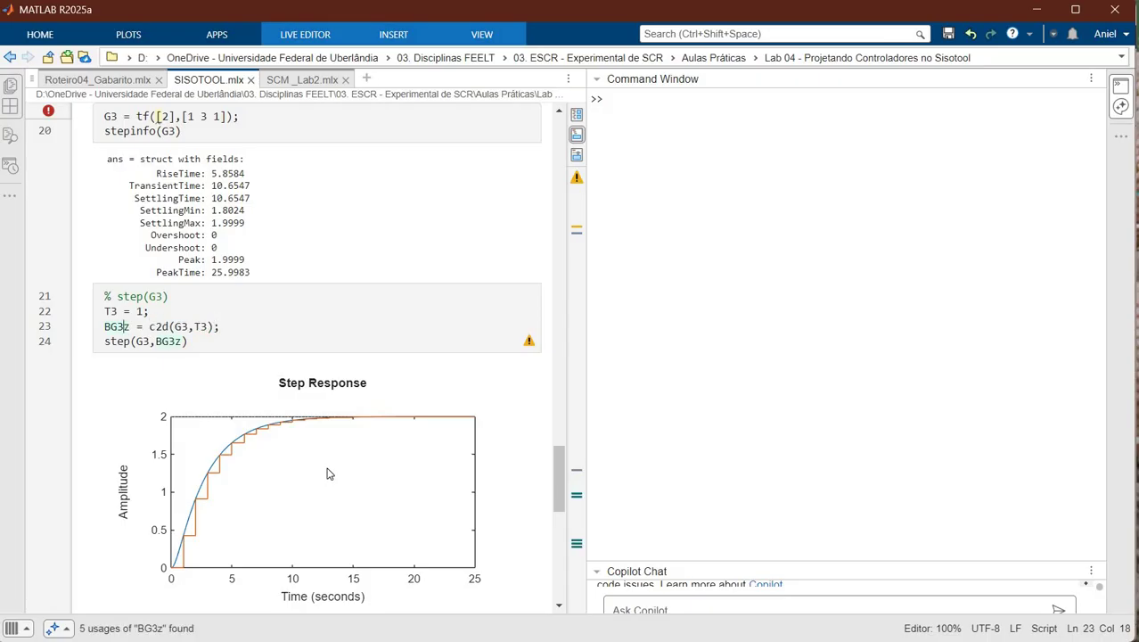
scroll(323, 464, "down", 5)
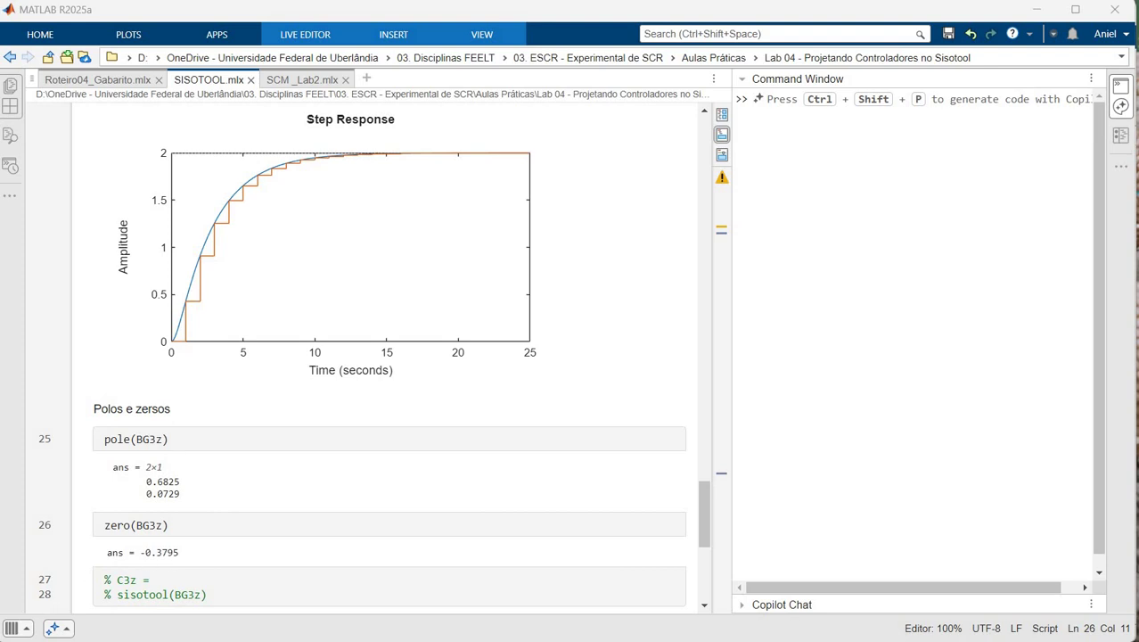
key("alt+Tab")
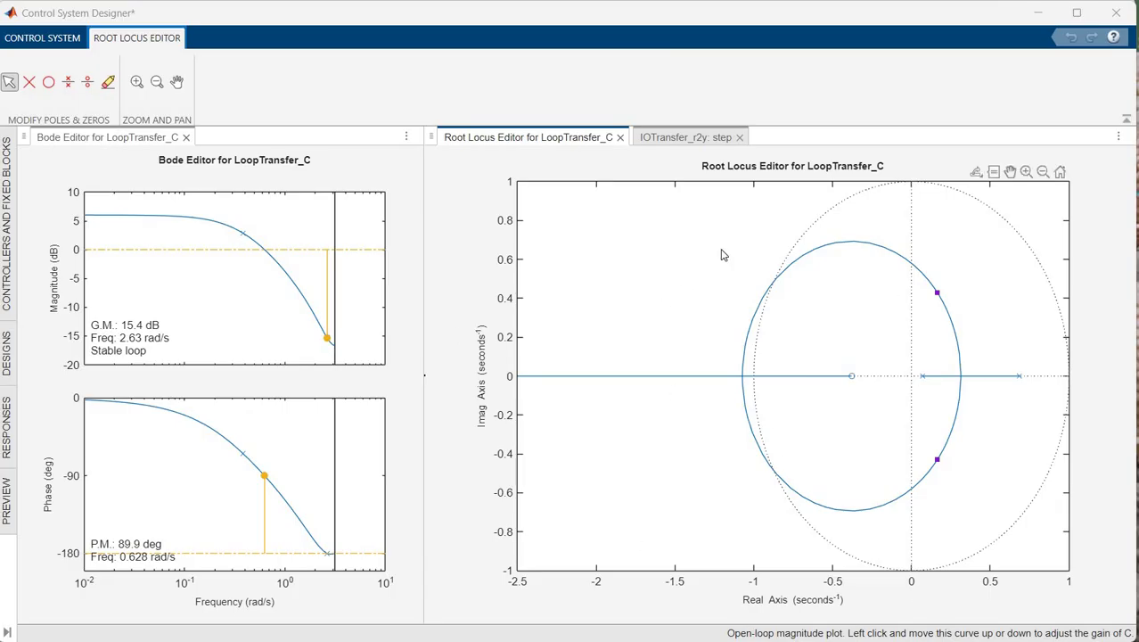
right_click(647, 296)
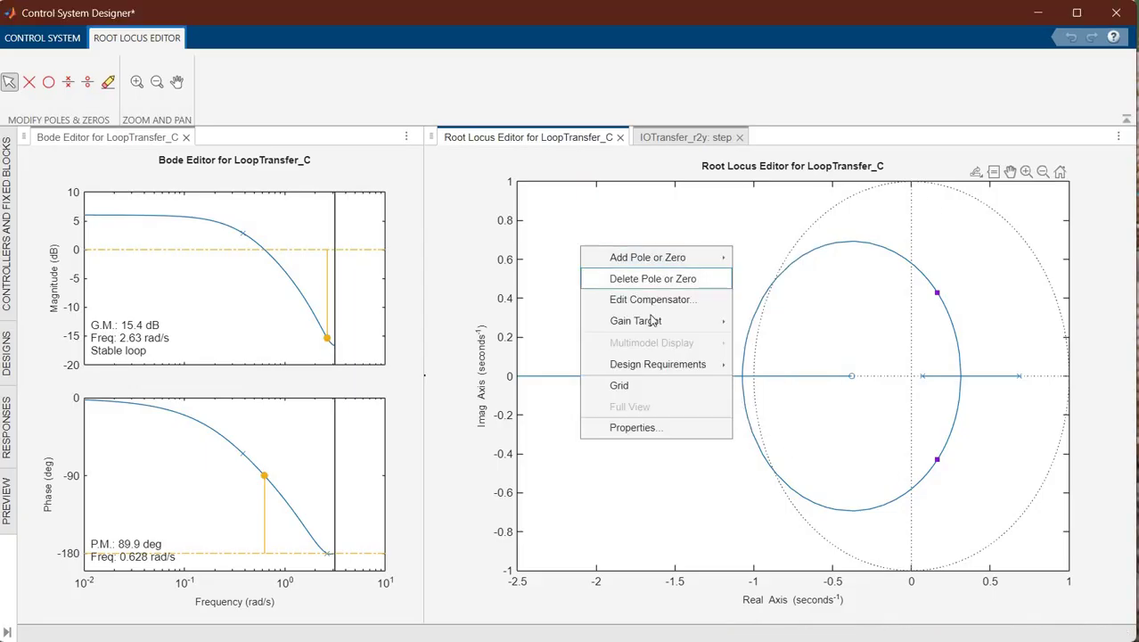
left_click(707, 306)
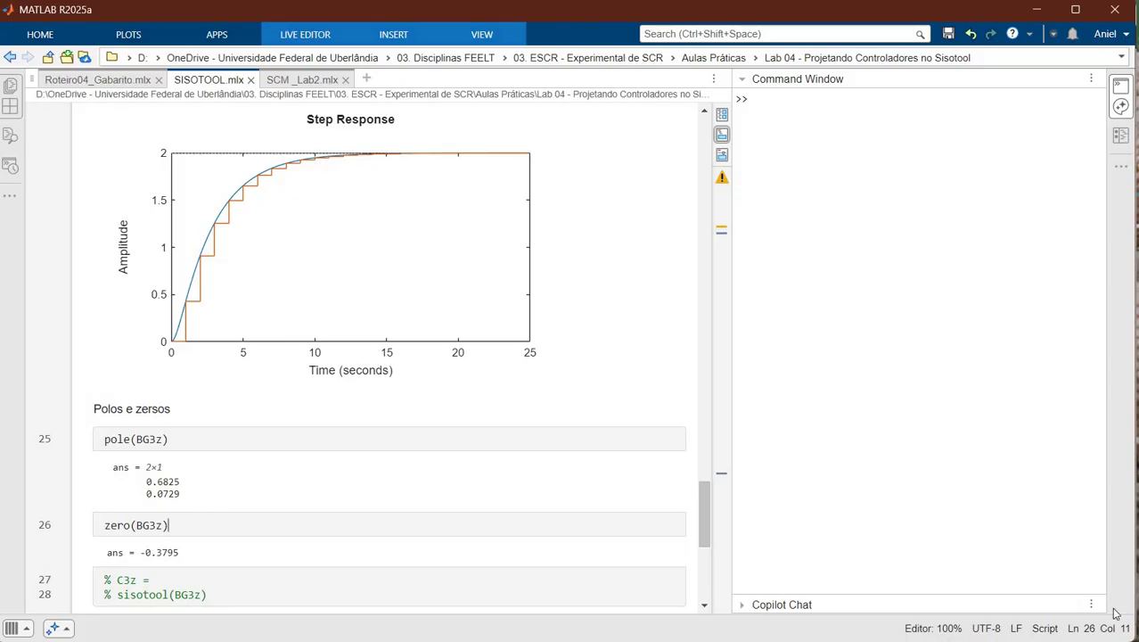
Switch to the Control System Designer, show the root locus of LoopTransfer_C and open the Compensator Editor.
left_click(1111, 638)
left_click(1120, 599)
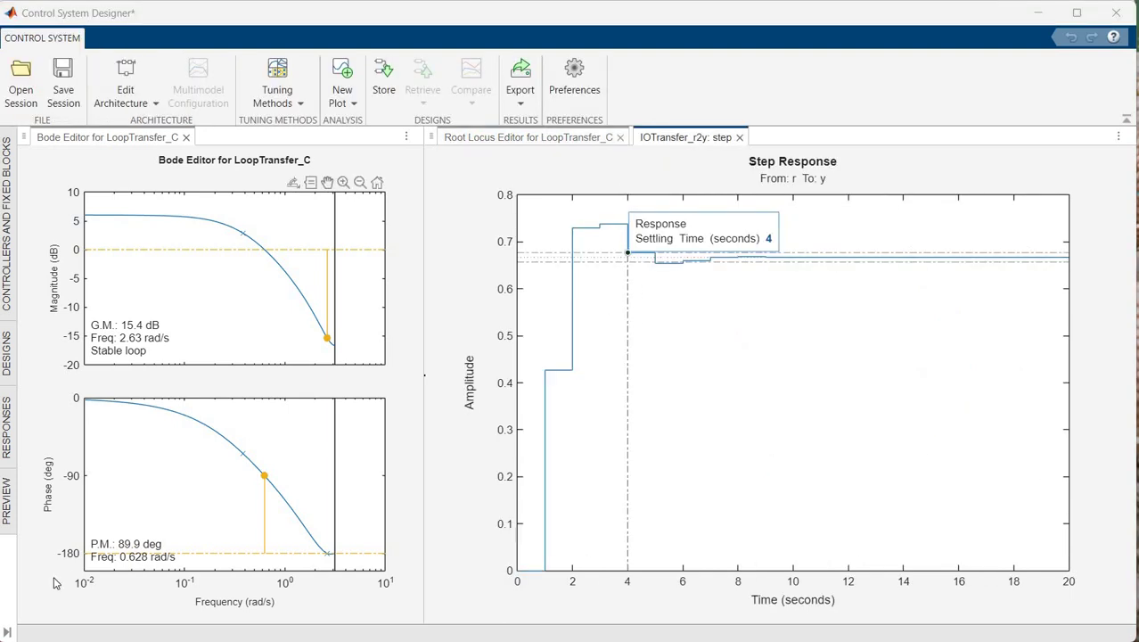
left_click(546, 140)
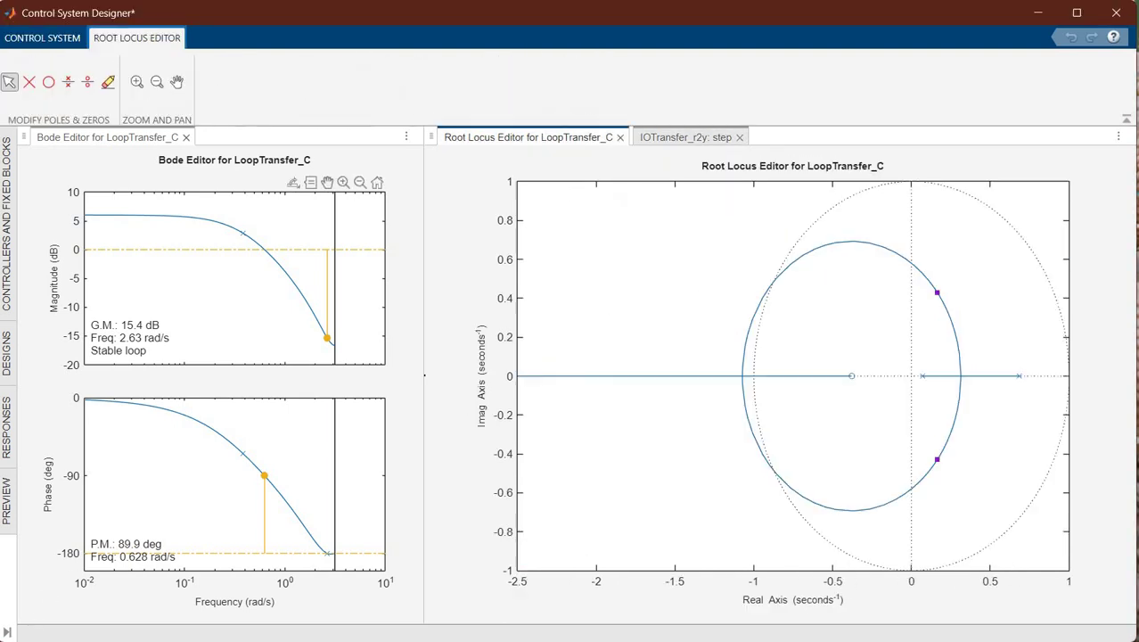
right_click(562, 247)
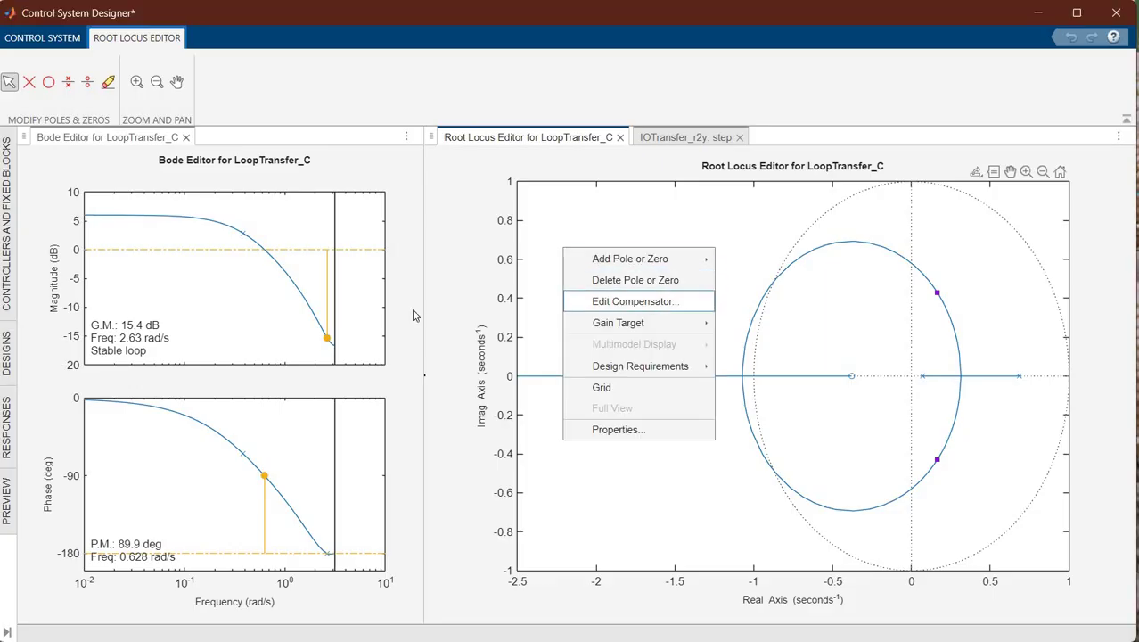
left_click(370, 104)
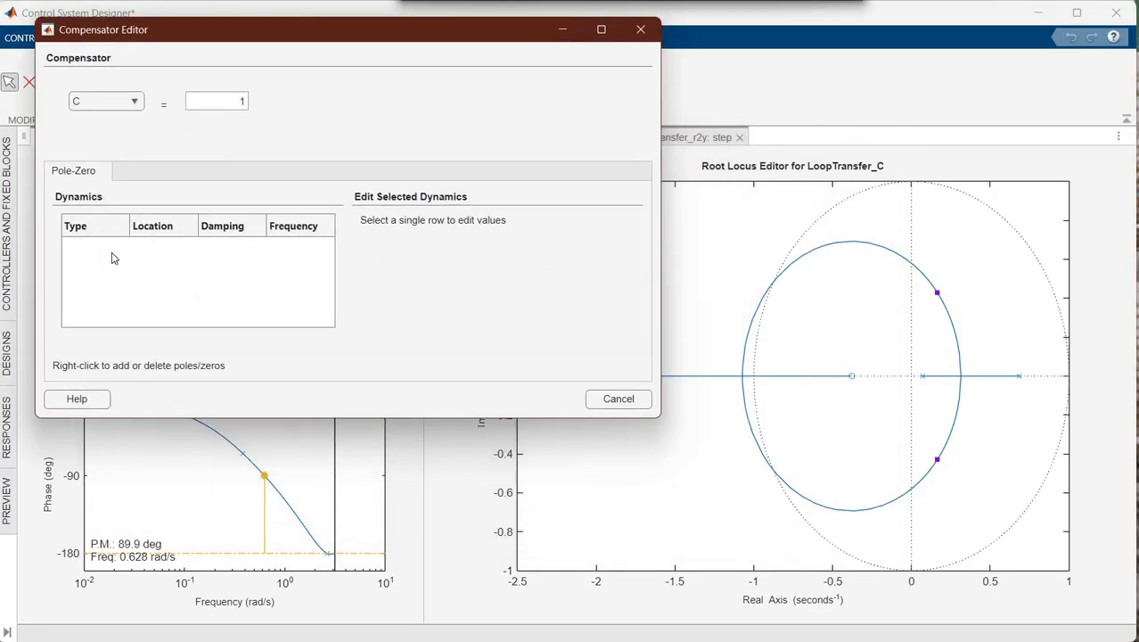
Add an integrator to compensator C and close the Compensator Editor.
right_click(111, 253)
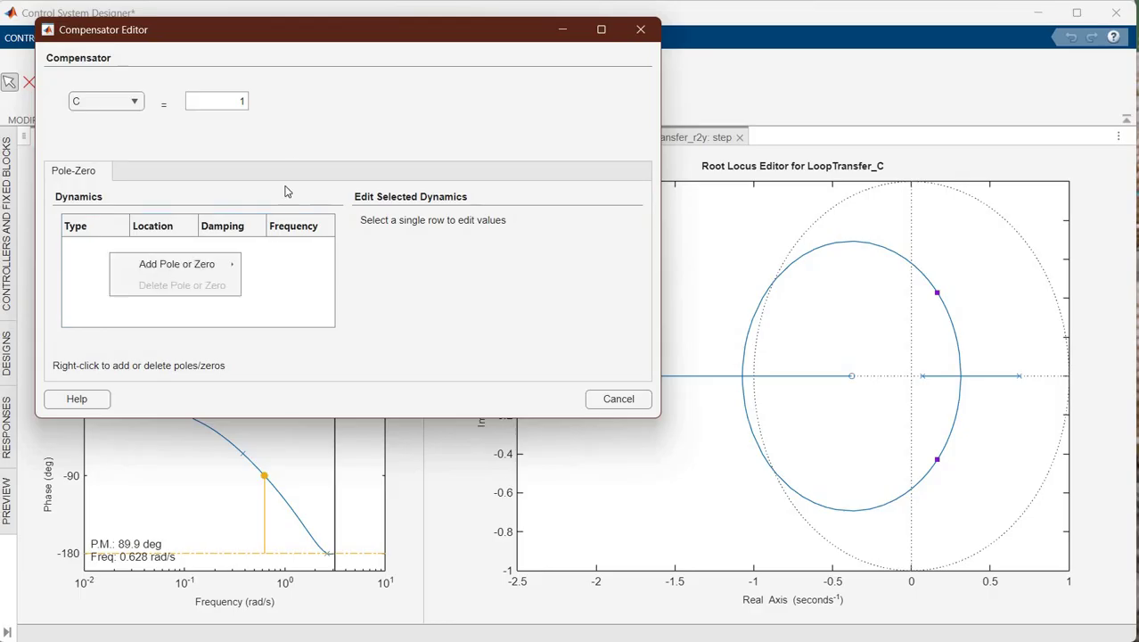
key("Up")
key("Up")
key("Return")
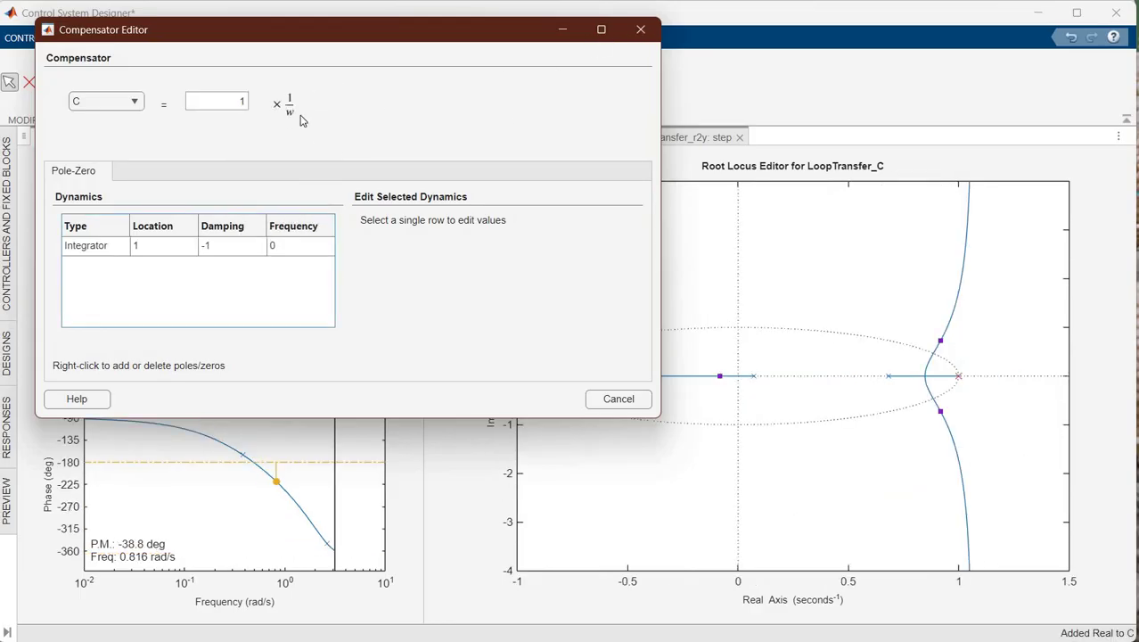
left_click(641, 29)
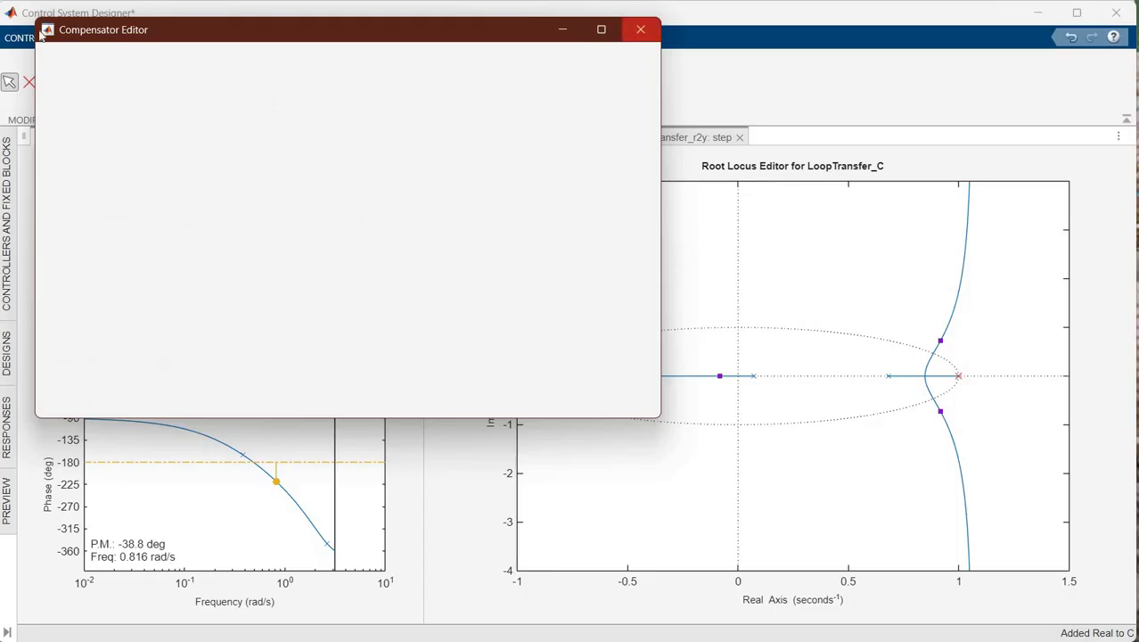
Set the compensator format to Zero/pole/gain in the designer's preferences.
left_click(43, 39)
left_click(580, 81)
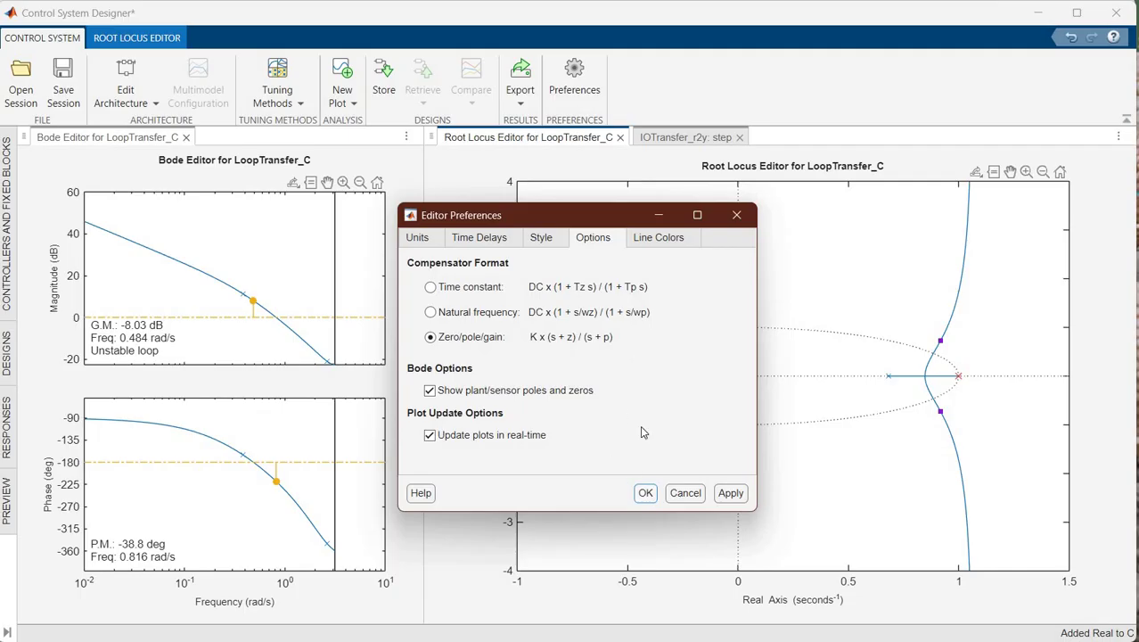
key("Return")
Reopen the Compensator Editor and move it aside to examine the expression of C in the chosen format.
right_click(672, 306)
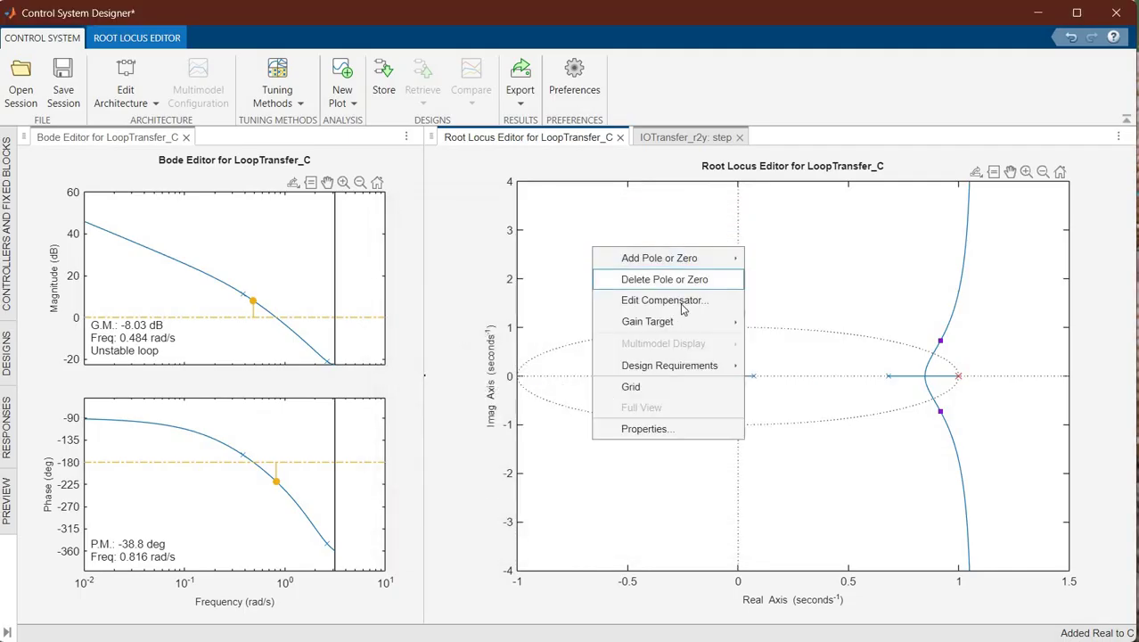
key("Return")
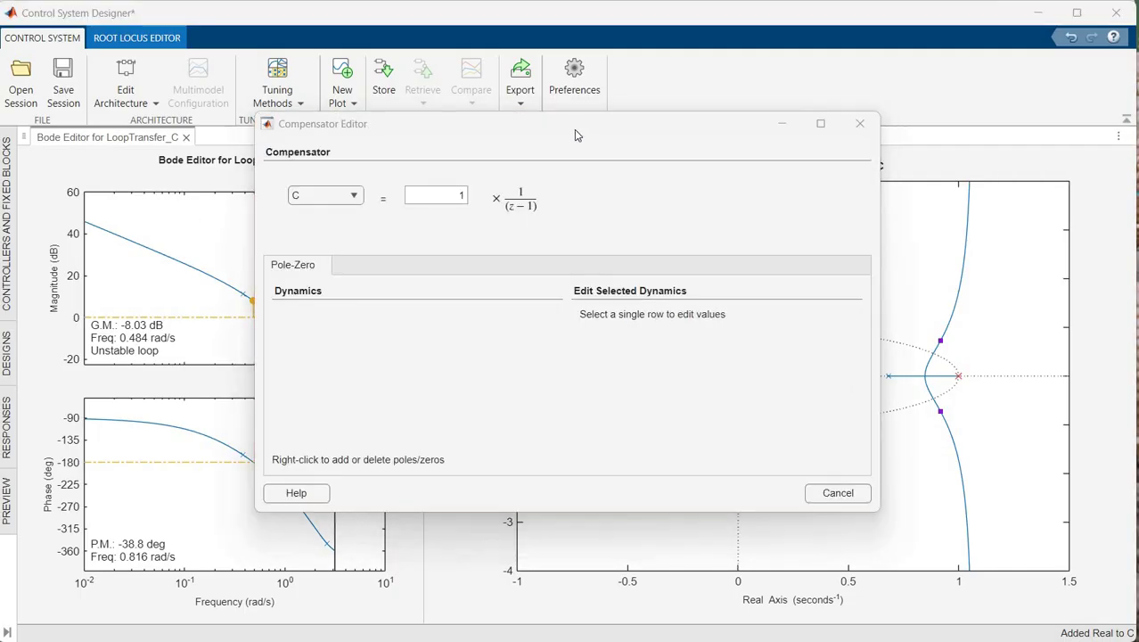
left_click_drag(289, 127, 64, 58)
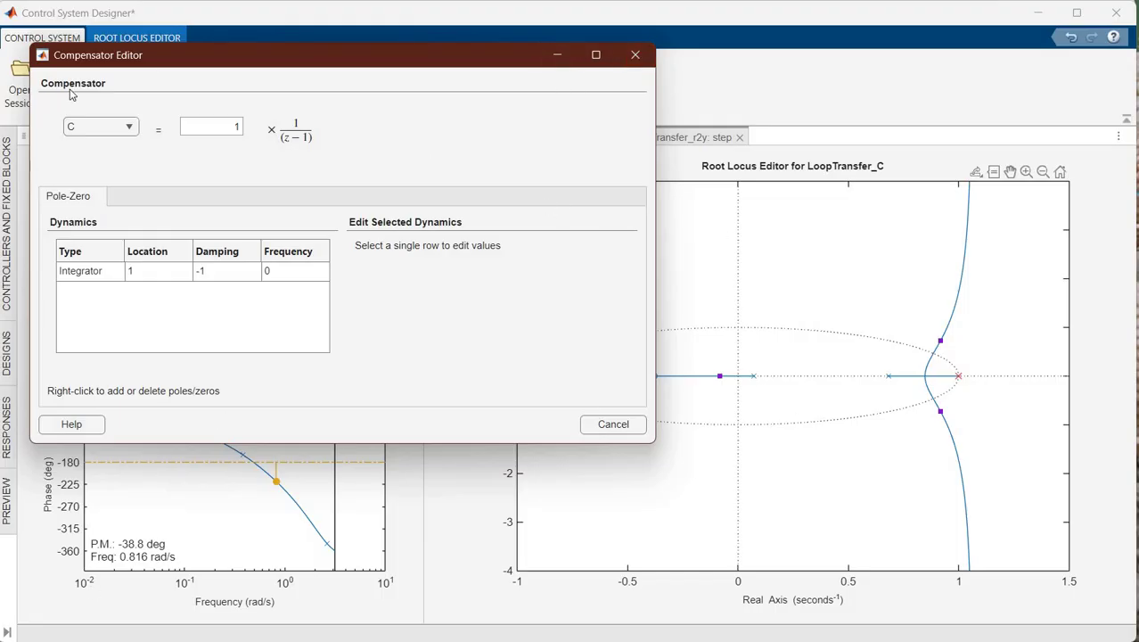
Add a real zero to C on the root locus at about z = 0.674 and reduce the loop gain to about 0.587.
left_click(118, 39)
left_click(49, 82)
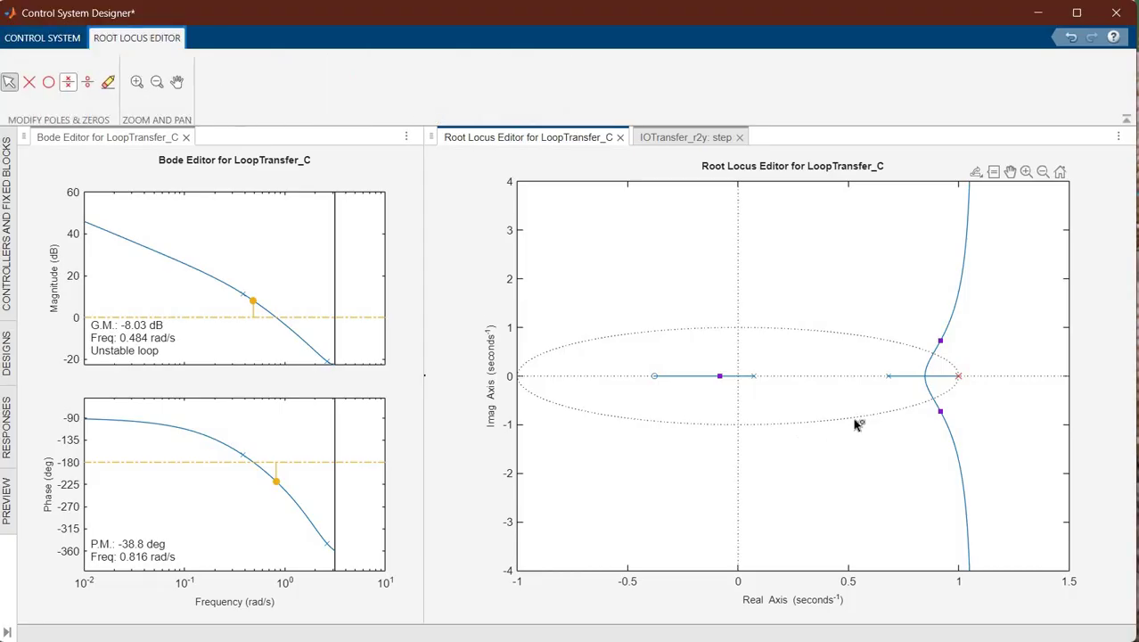
left_click(896, 505)
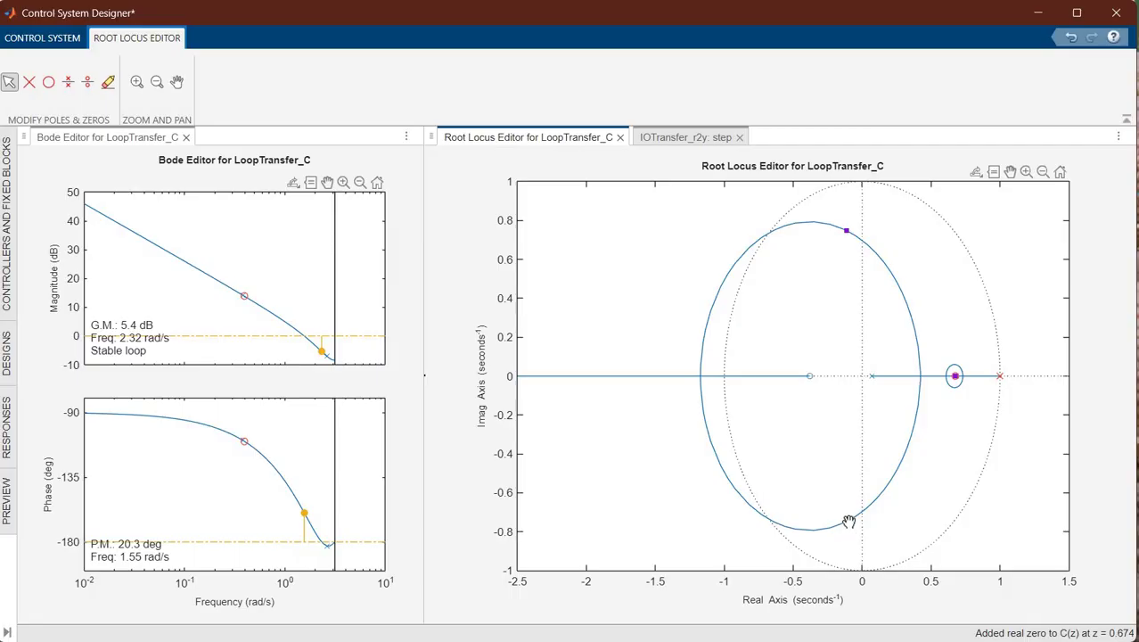
left_click_drag(922, 375, 884, 374)
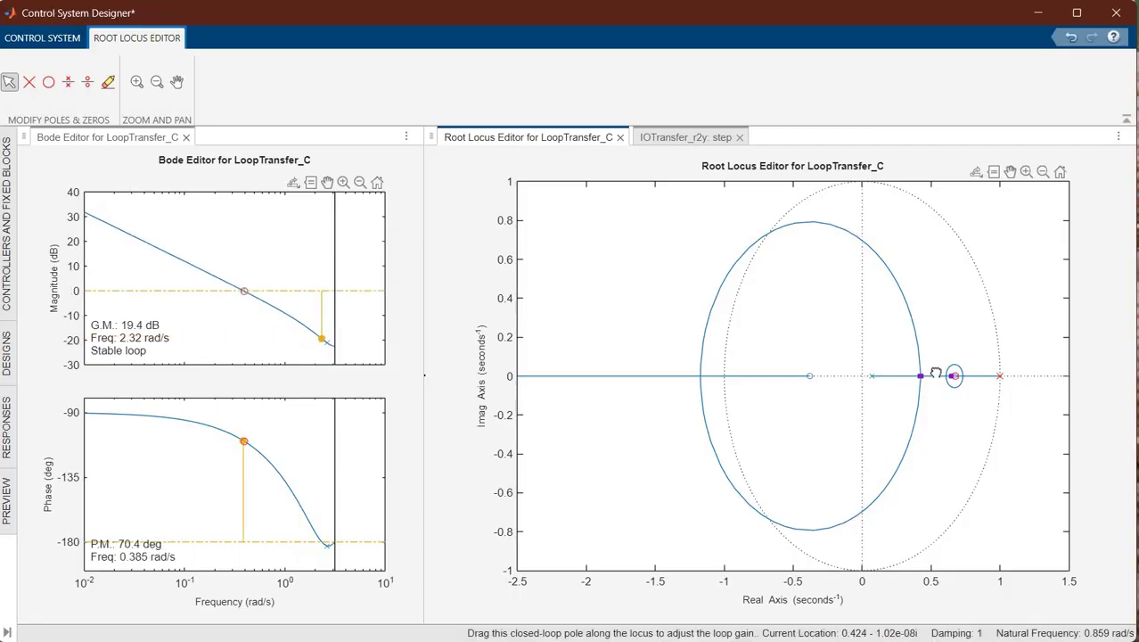
left_click_drag(955, 375, 954, 378)
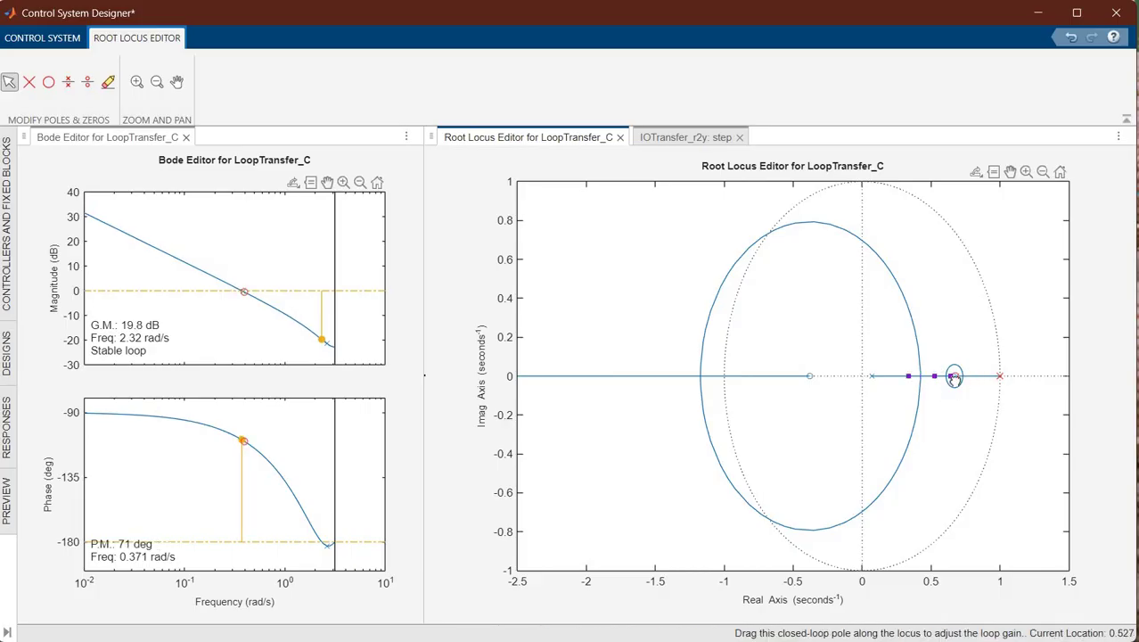
Move the compensator's real zero to about z = 0.682, onto the neighbouring plant pole.
left_click(136, 81)
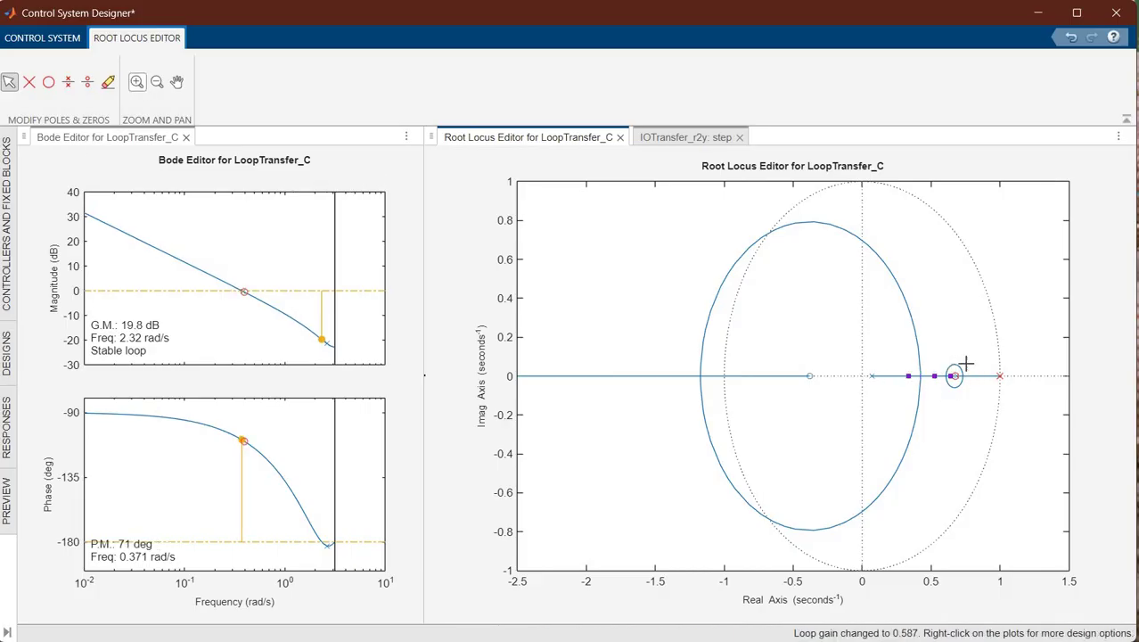
left_click_drag(977, 363, 936, 397)
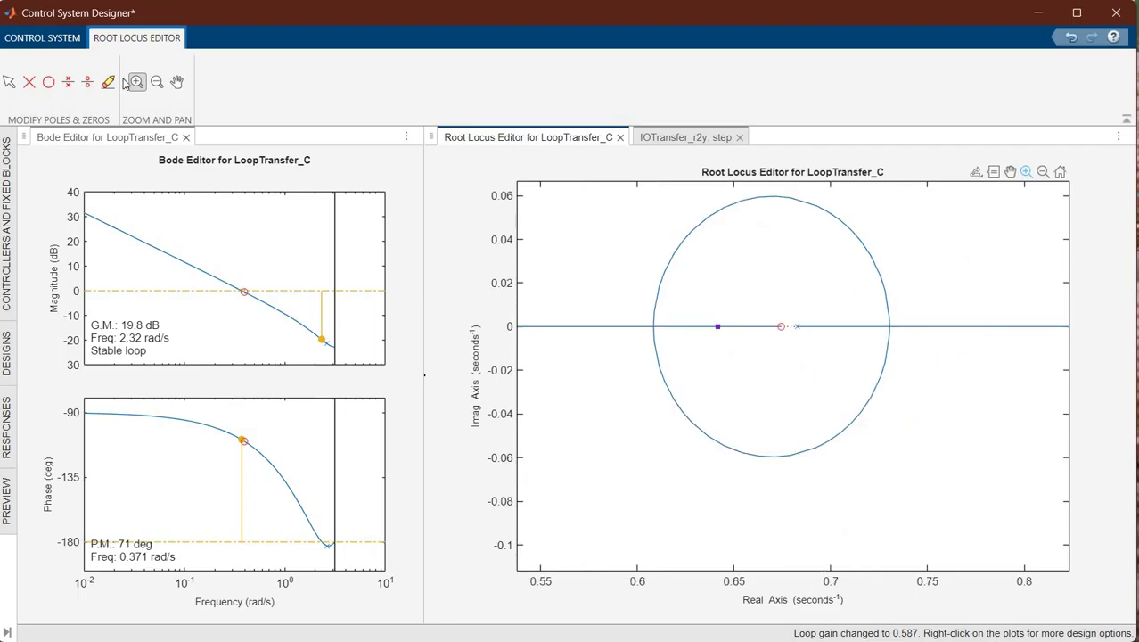
left_click(139, 89)
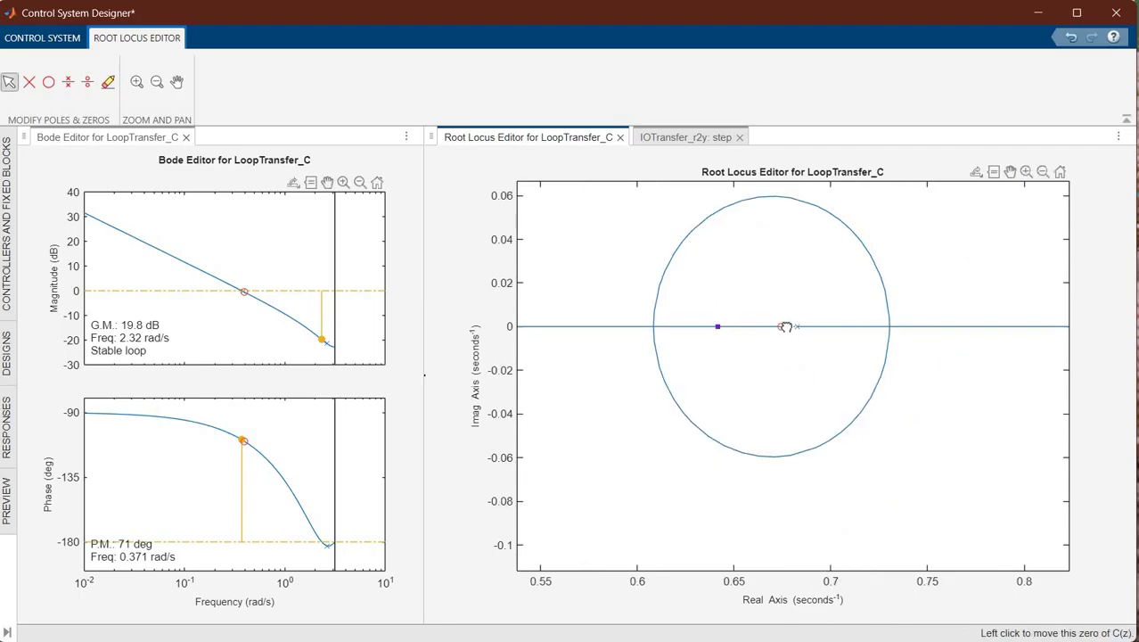
left_click_drag(796, 328, 781, 279)
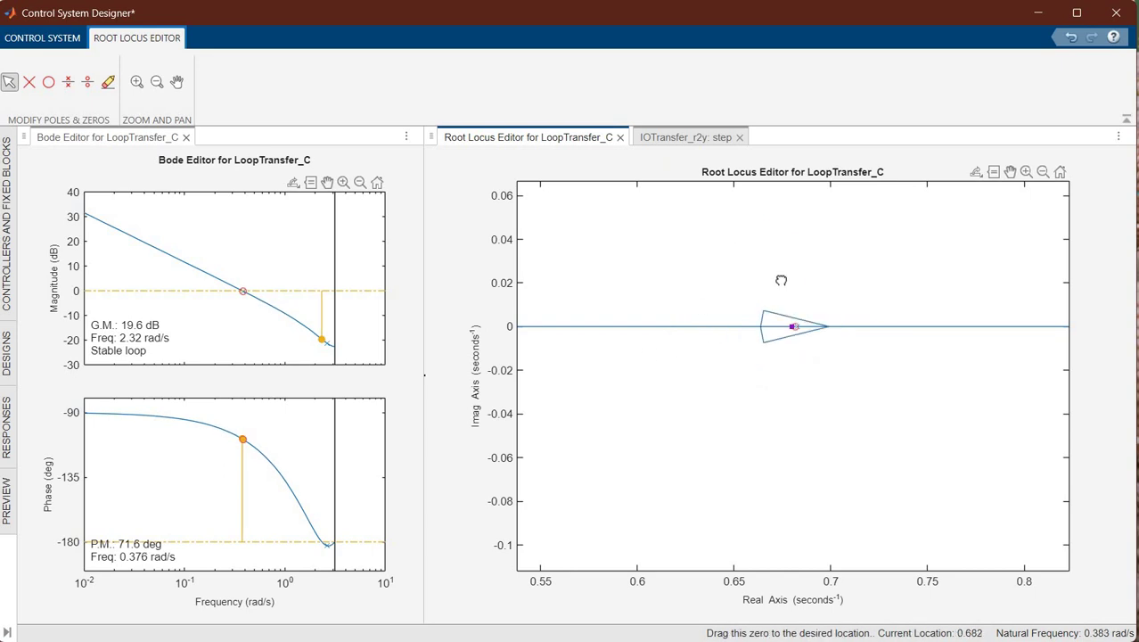
Widen the root locus view to include the closed-loop pole pair, the compensator zero and the integrator pole.
left_click(1045, 174)
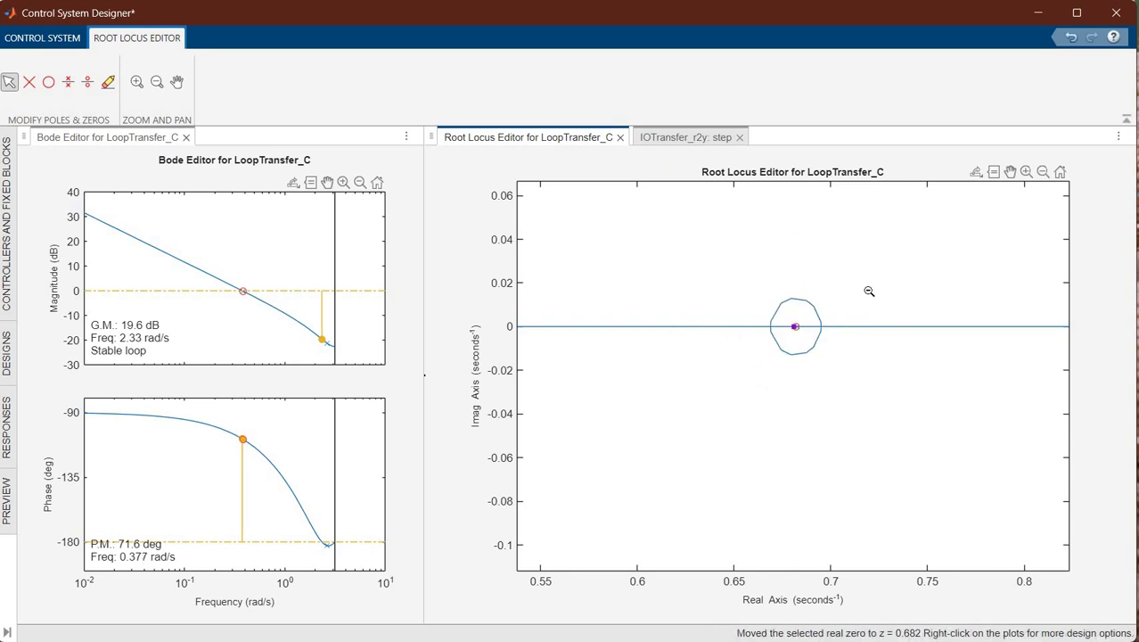
left_click(682, 291)
left_click(603, 337)
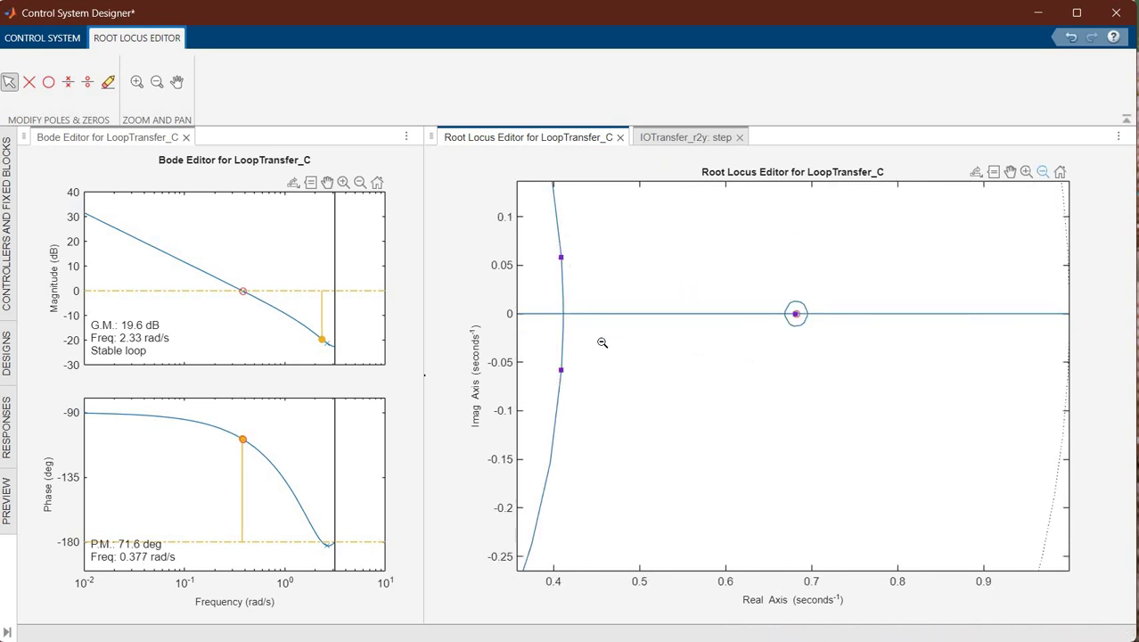
left_click(602, 338)
left_click(140, 87)
left_click(155, 86)
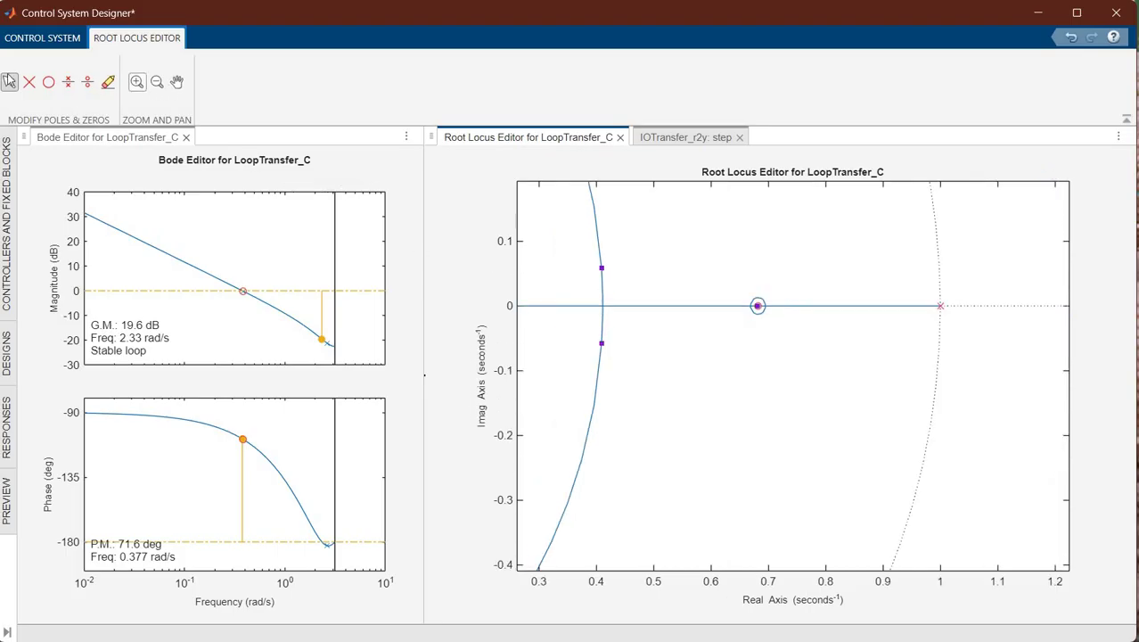
Reduce the loop gain to about 0.462 by moving the closed-loop pole pair onto the real axis, and check the step response's settling time.
left_click(8, 85)
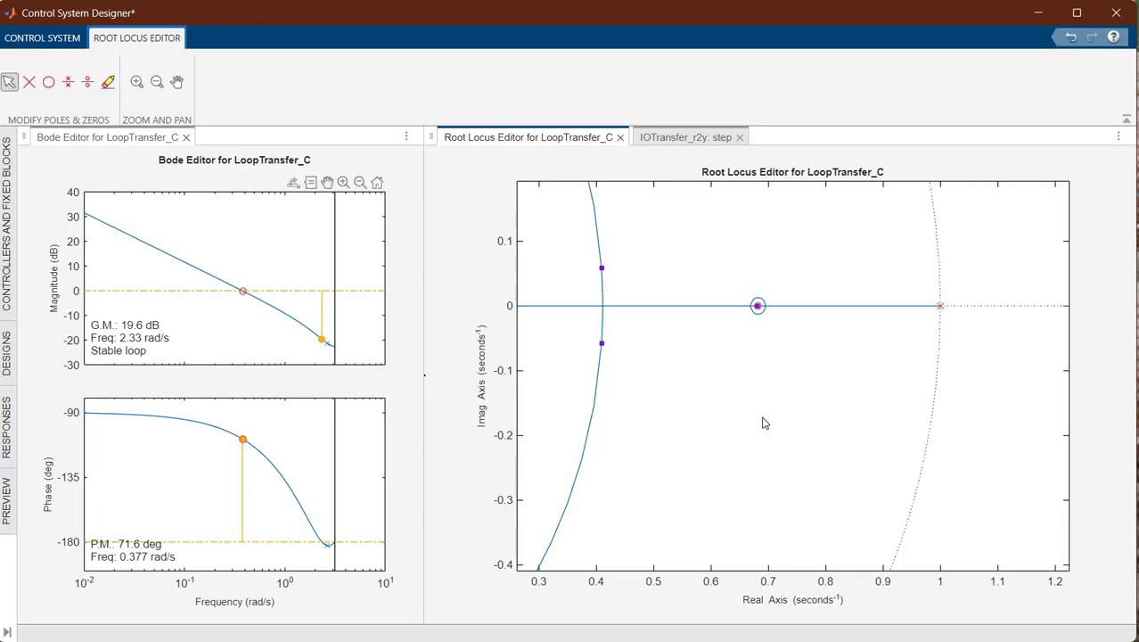
mouse_move(740, 316)
left_mouse_down()
mouse_move(722, 308)
mouse_move(754, 308)
left_mouse_up()
left_click(679, 138)
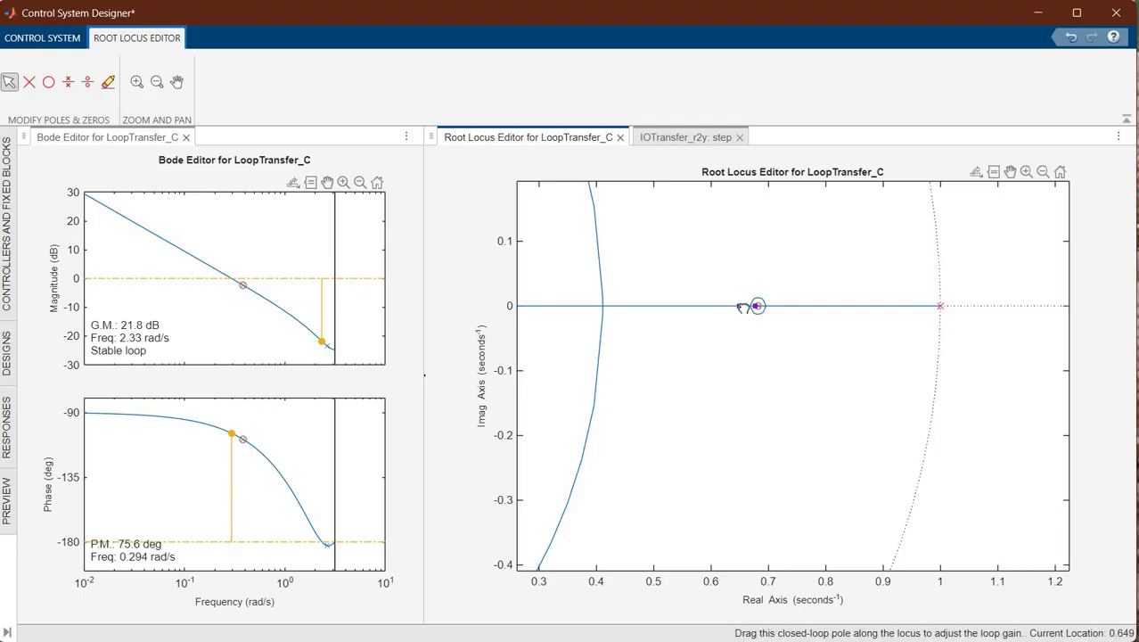
left_click_drag(742, 308, 756, 318)
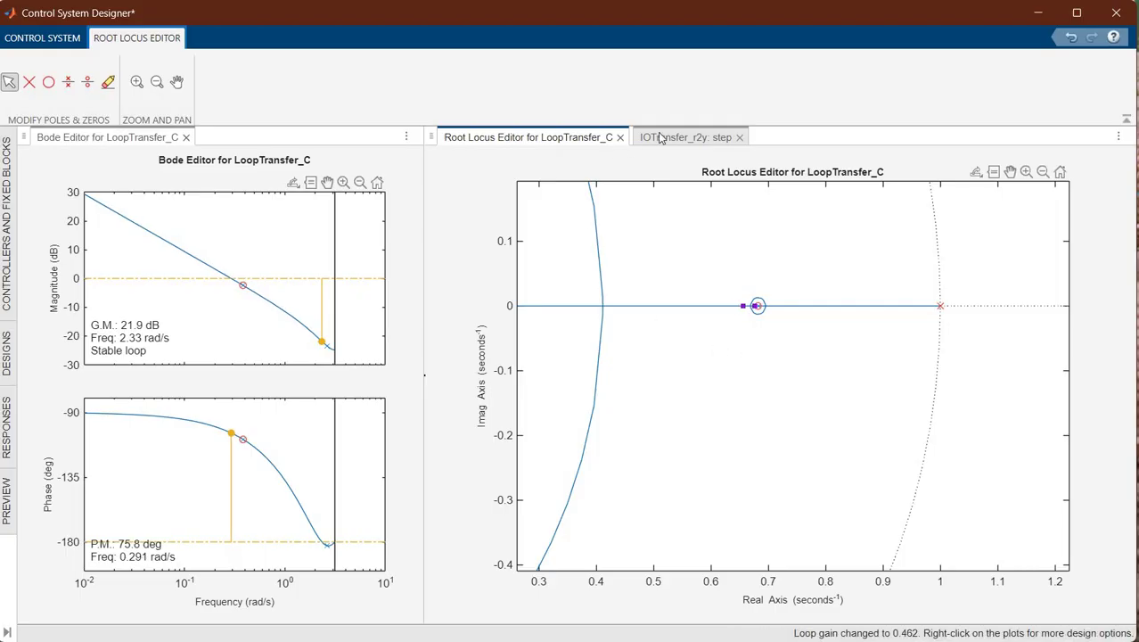
left_click(686, 137)
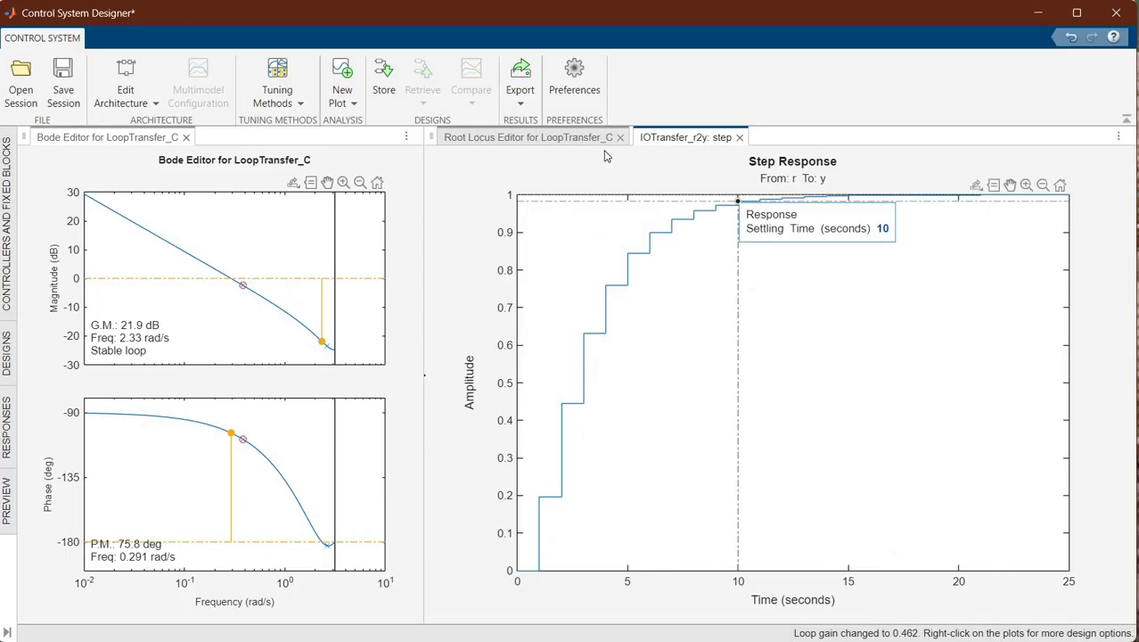
left_click(571, 137)
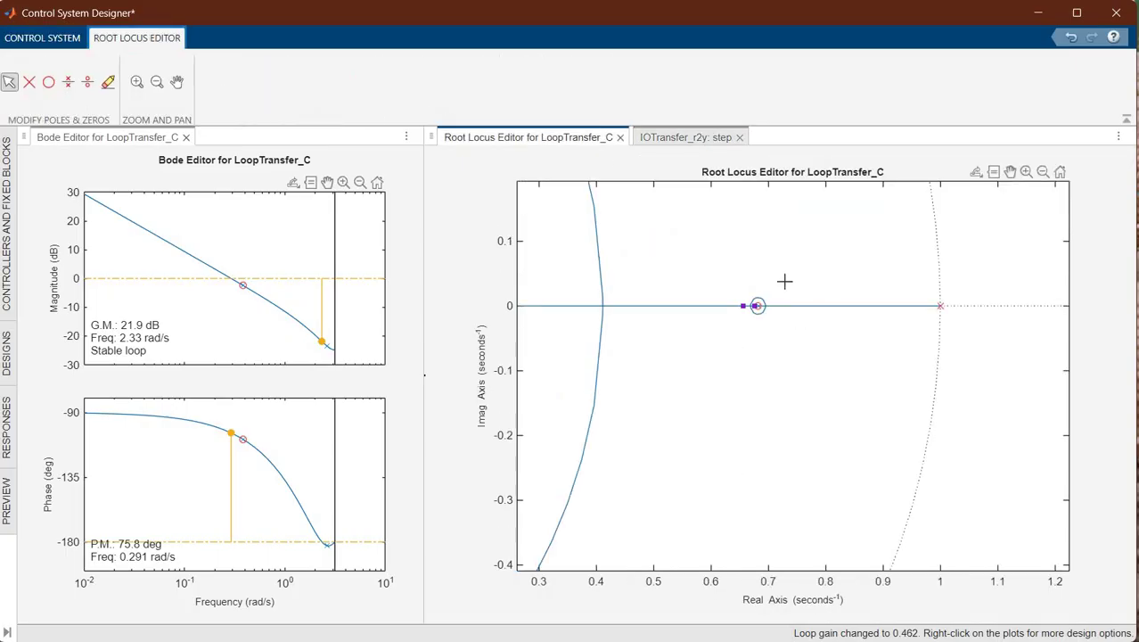
Fine-tune the loop gain to about 0.456 by bringing the two real closed-loop poles near the compensator zero closer together, and recheck the step response.
left_click_drag(712, 331, 788, 272)
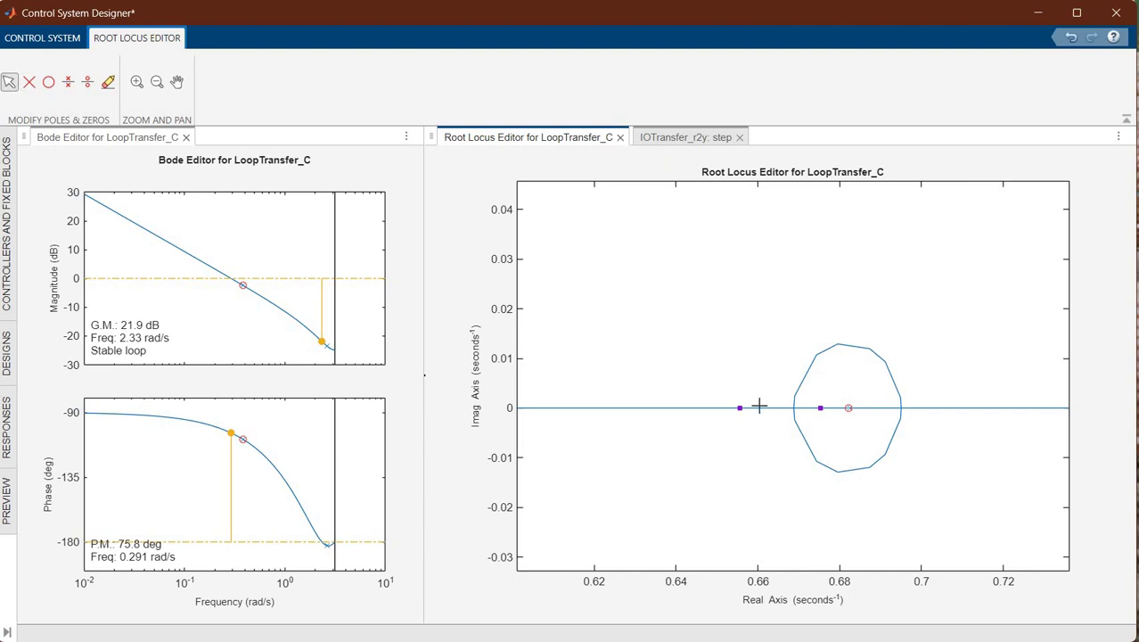
left_click(48, 84)
left_click(8, 83)
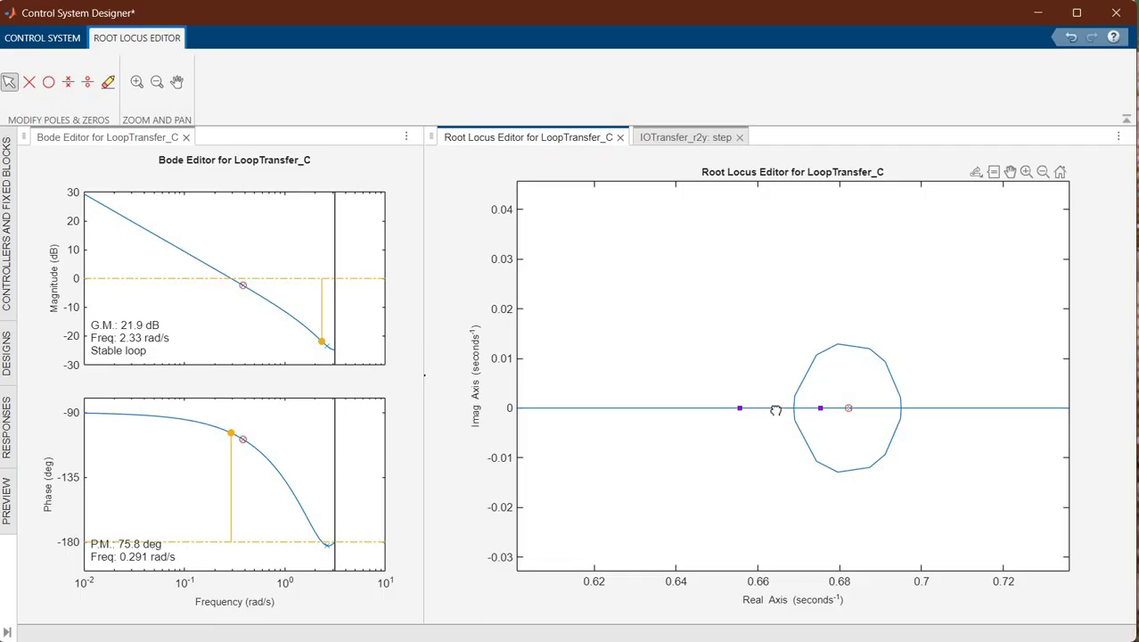
left_click_drag(781, 409, 719, 496)
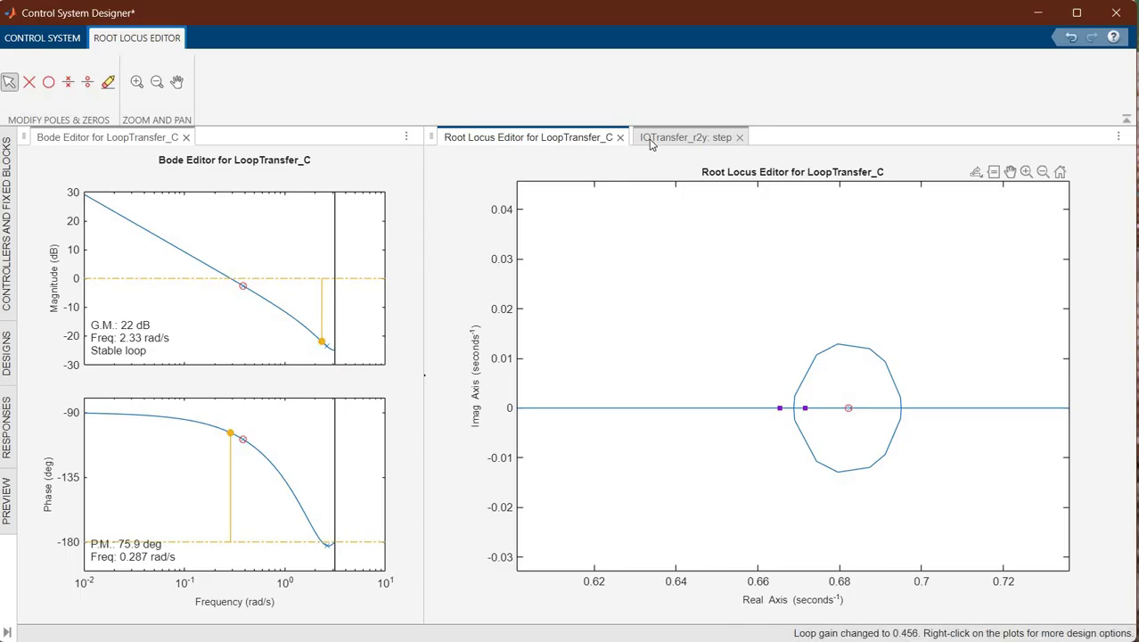
left_click(685, 138)
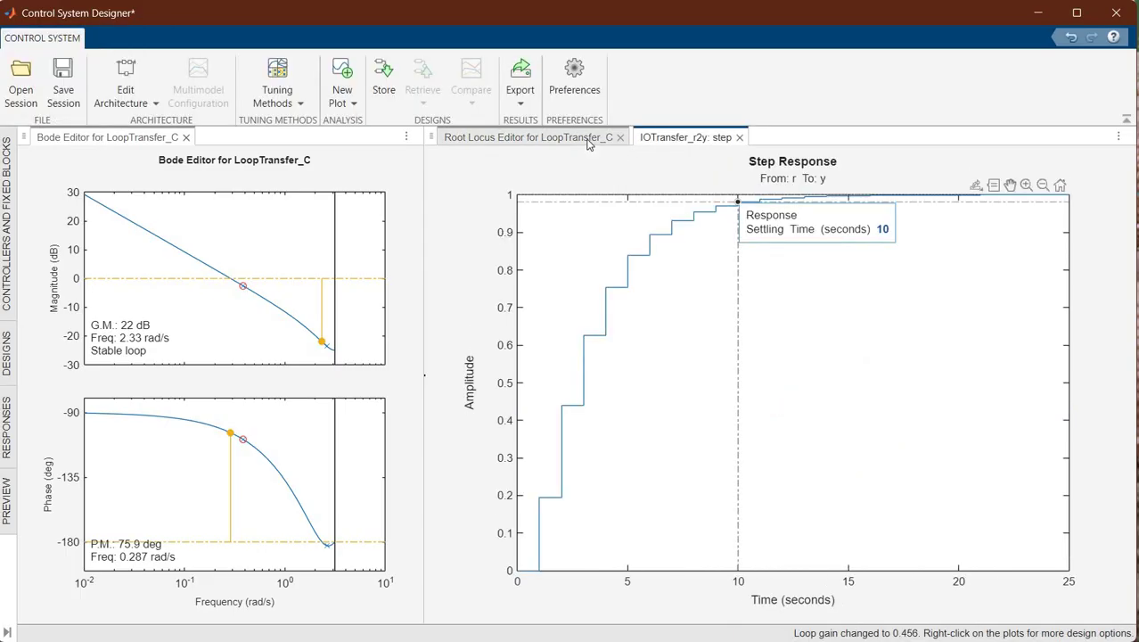
left_click(588, 140)
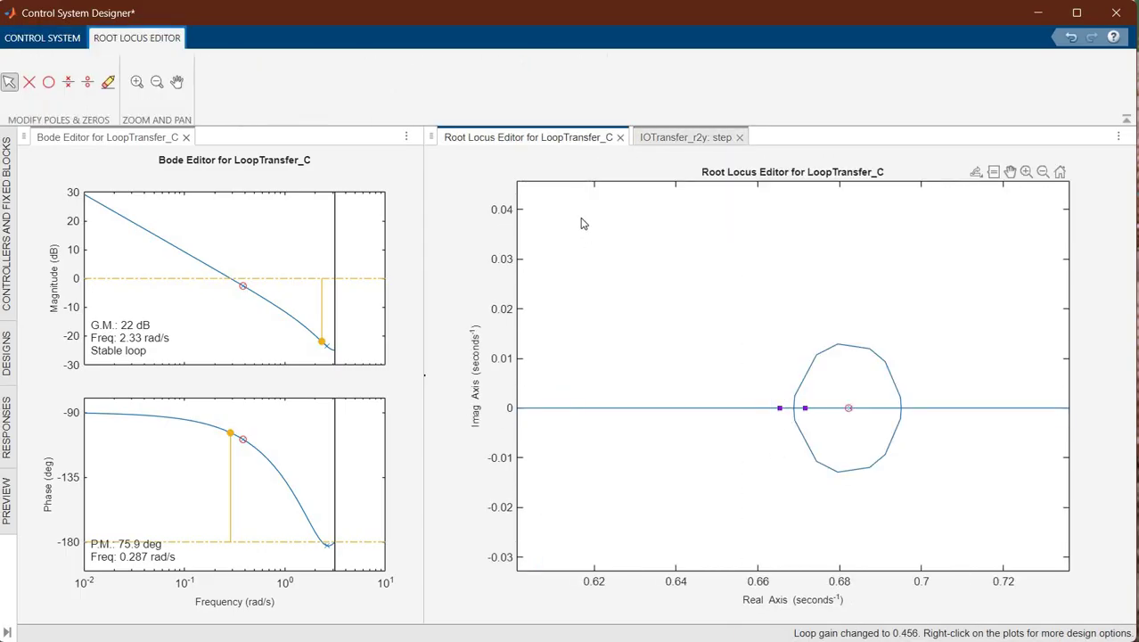
Round the location of the compensator's real zero to 0.682 in the Compensator Editor.
right_click(583, 223)
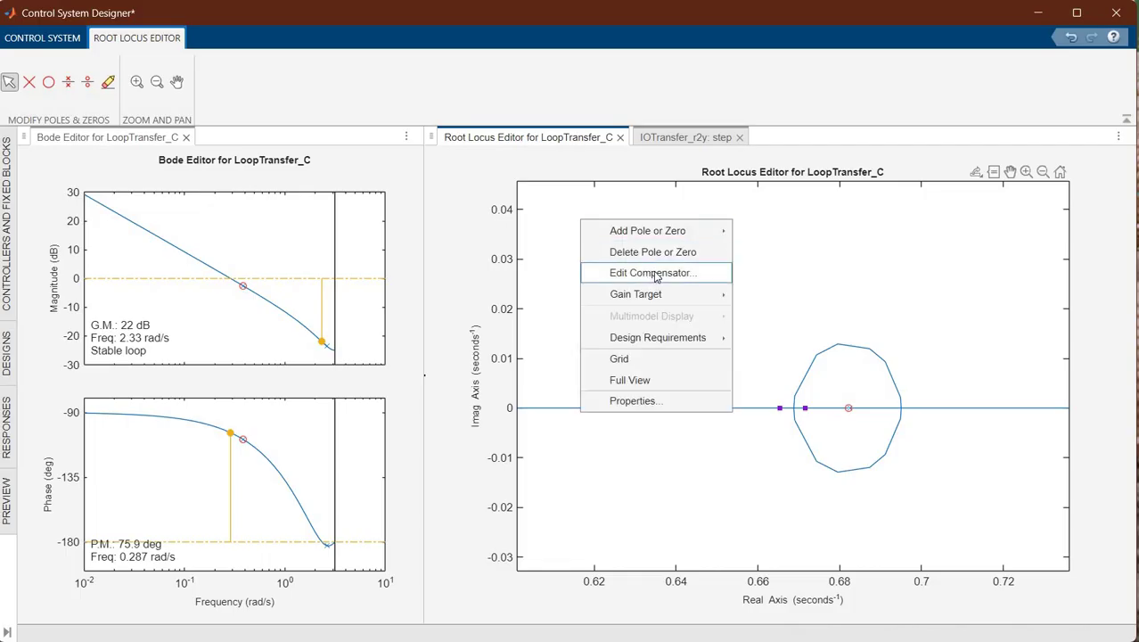
left_click(656, 275)
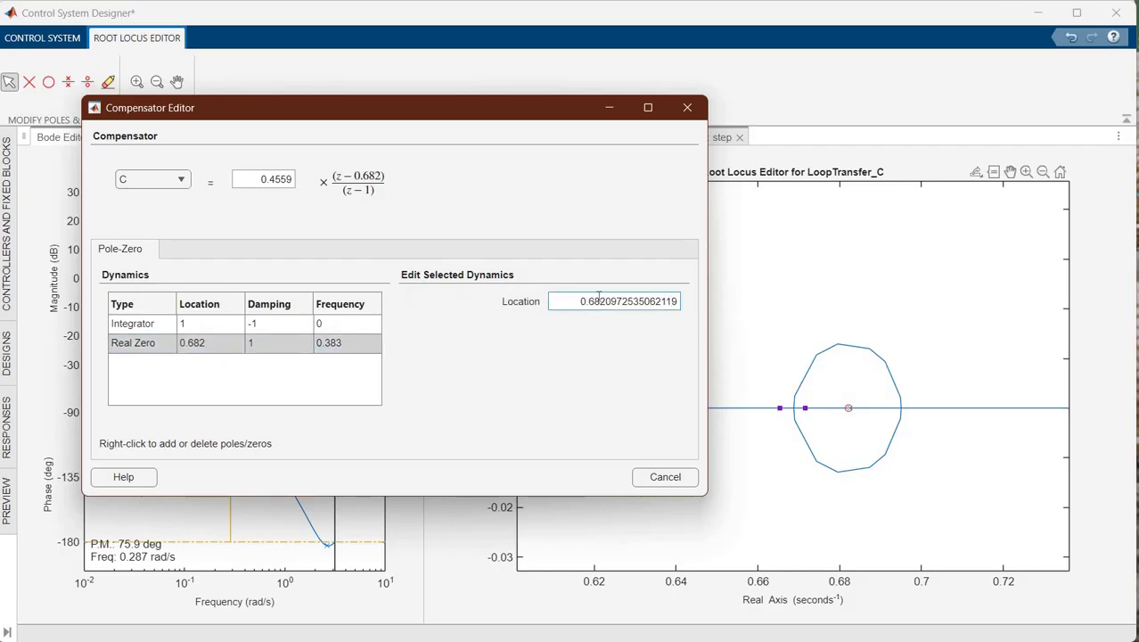
left_click_drag(606, 301, 701, 305)
key("BackSpace")
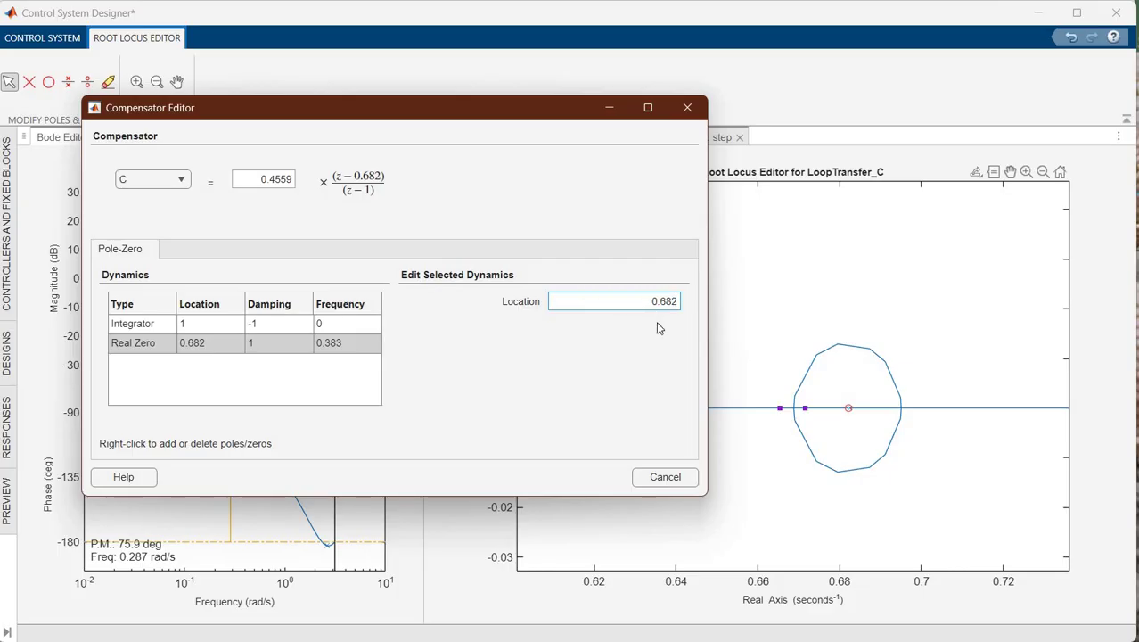
key("Return")
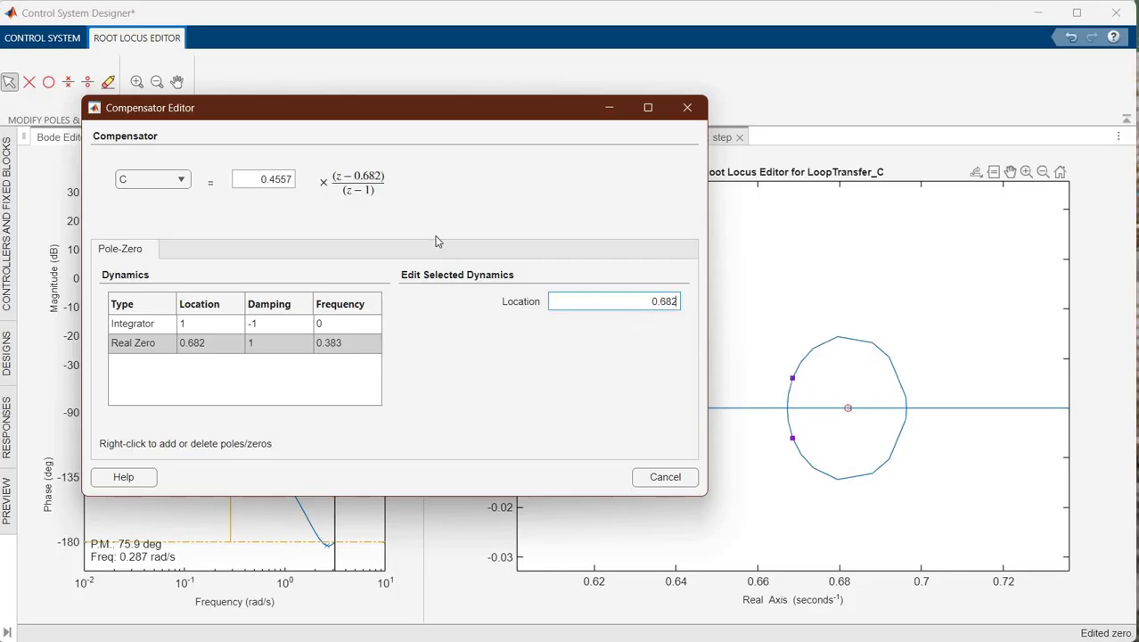
Set the gain of compensator C to 0.46 and close the Compensator Editor.
left_click(280, 184)
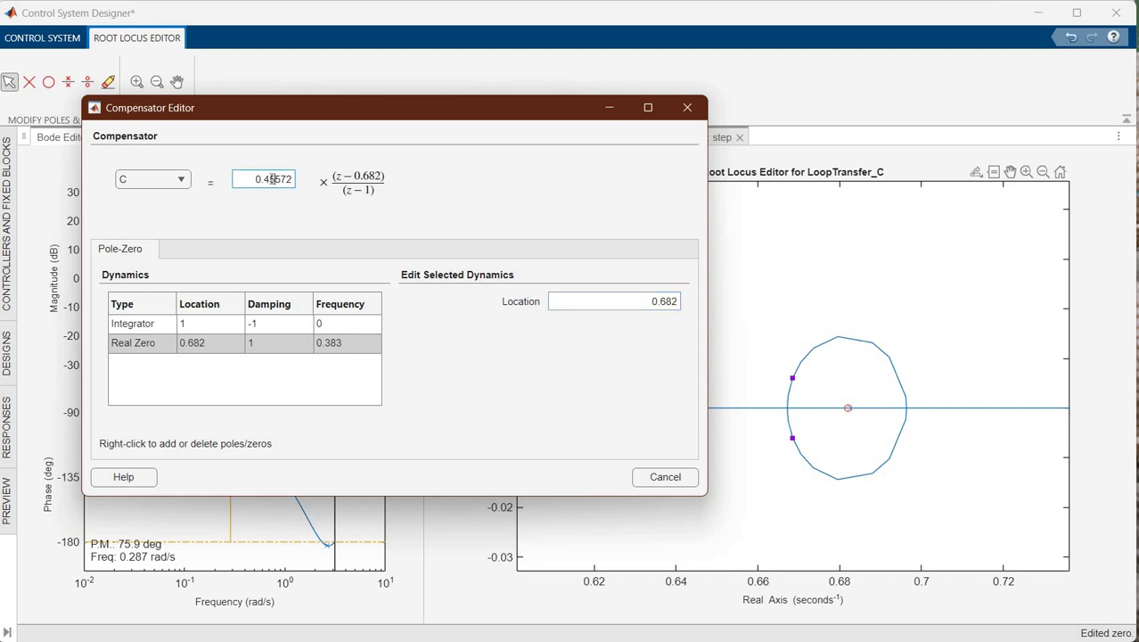
key("Left")
key("shift+Right")
key("shift+Right")
key("shift+Right")
key("shift+Right")
type("6")
key("Return")
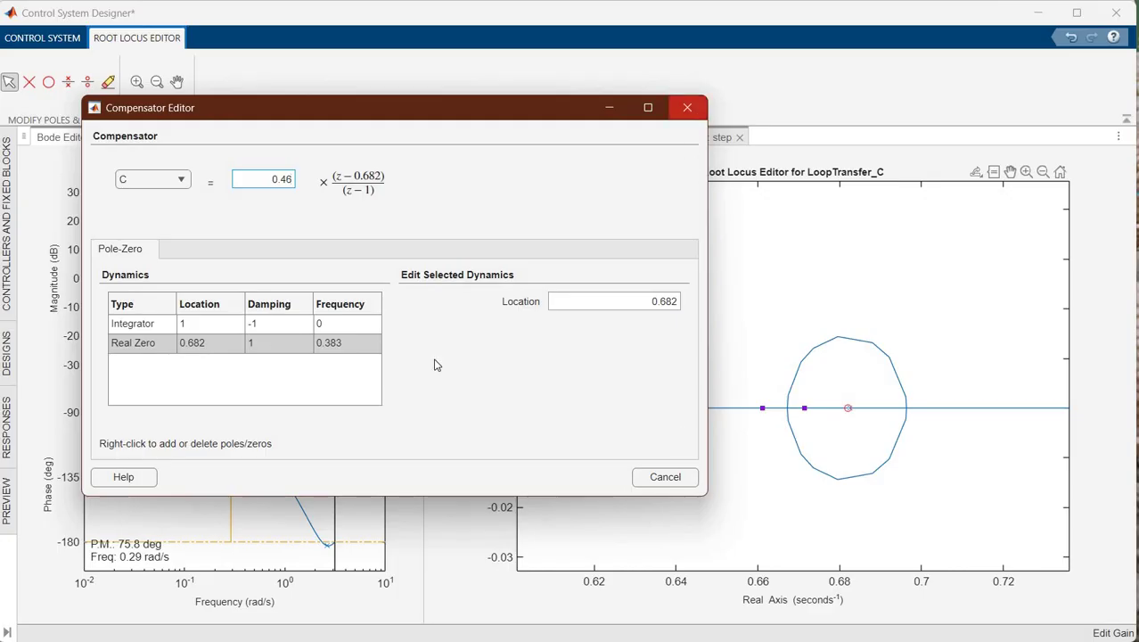
left_click(686, 108)
Check the step response's settling time with the rounded compensator values and return to the root locus.
left_click(686, 137)
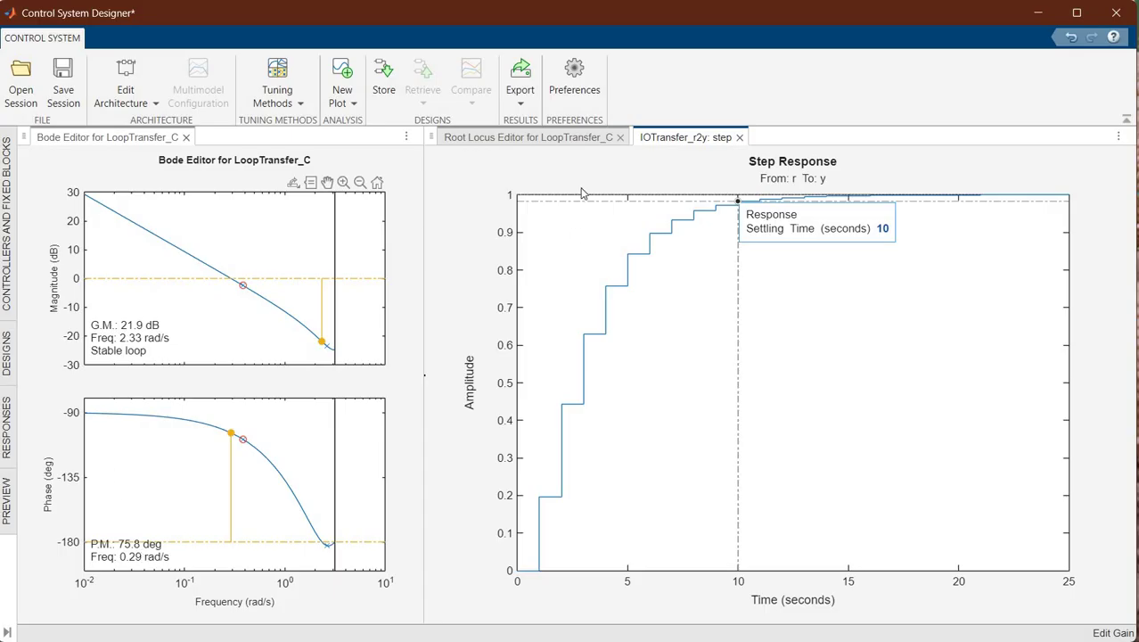
left_click(585, 142)
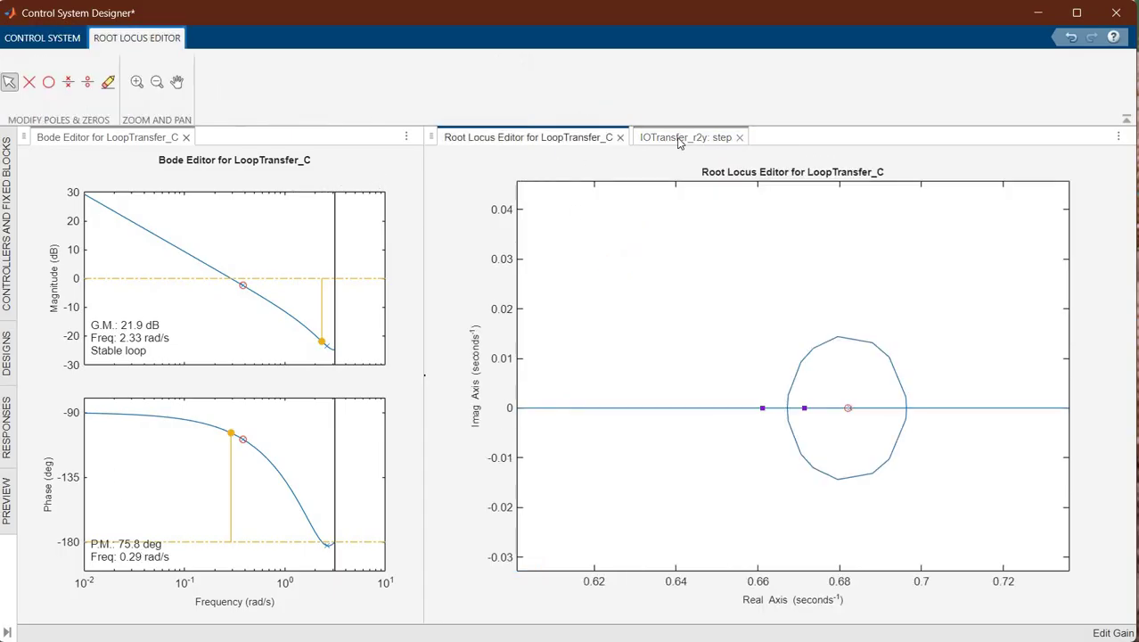
left_click(667, 145)
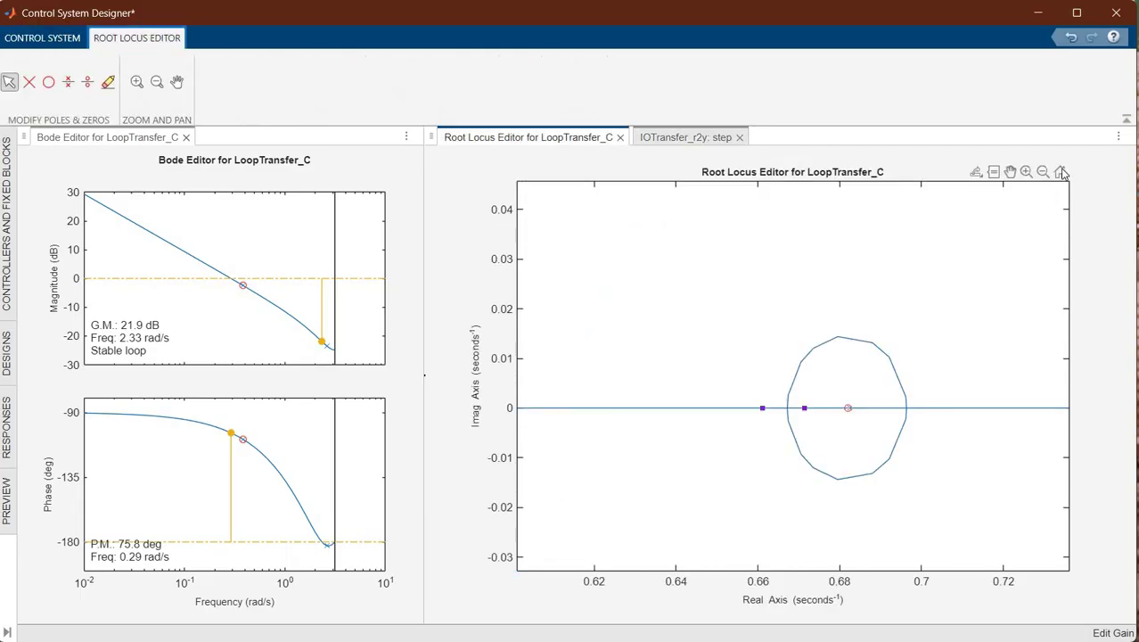
Widen the root locus view to include the whole unit circle, the full locus and the plant zero.
left_click(1061, 173)
left_click(1043, 172)
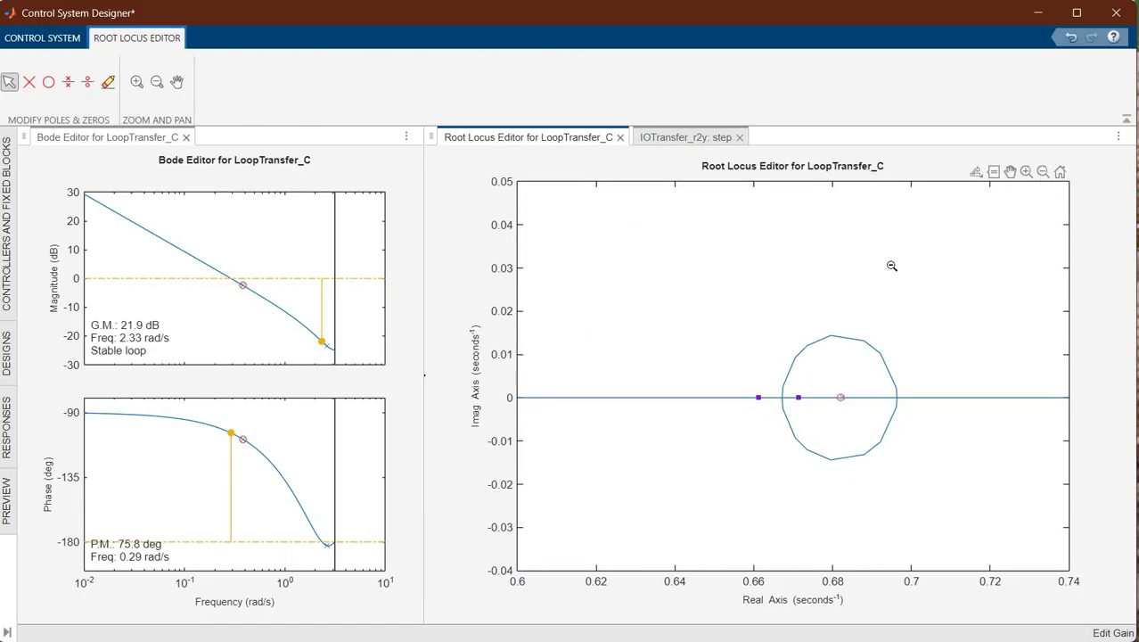
left_click(674, 321)
left_click(643, 413)
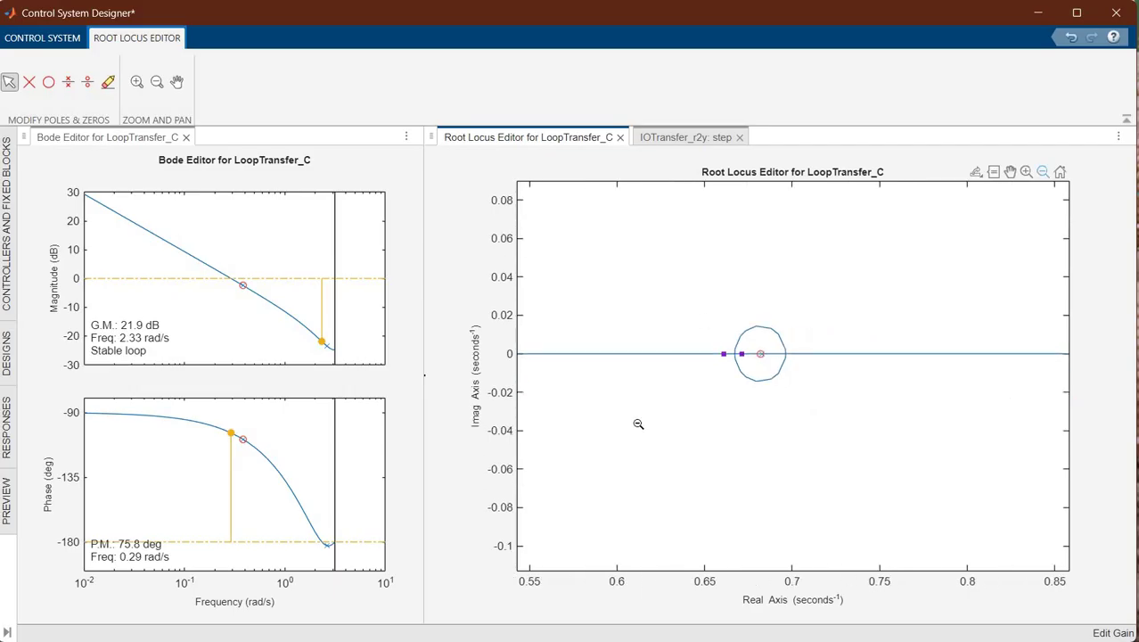
left_click(640, 424)
double_click(628, 325)
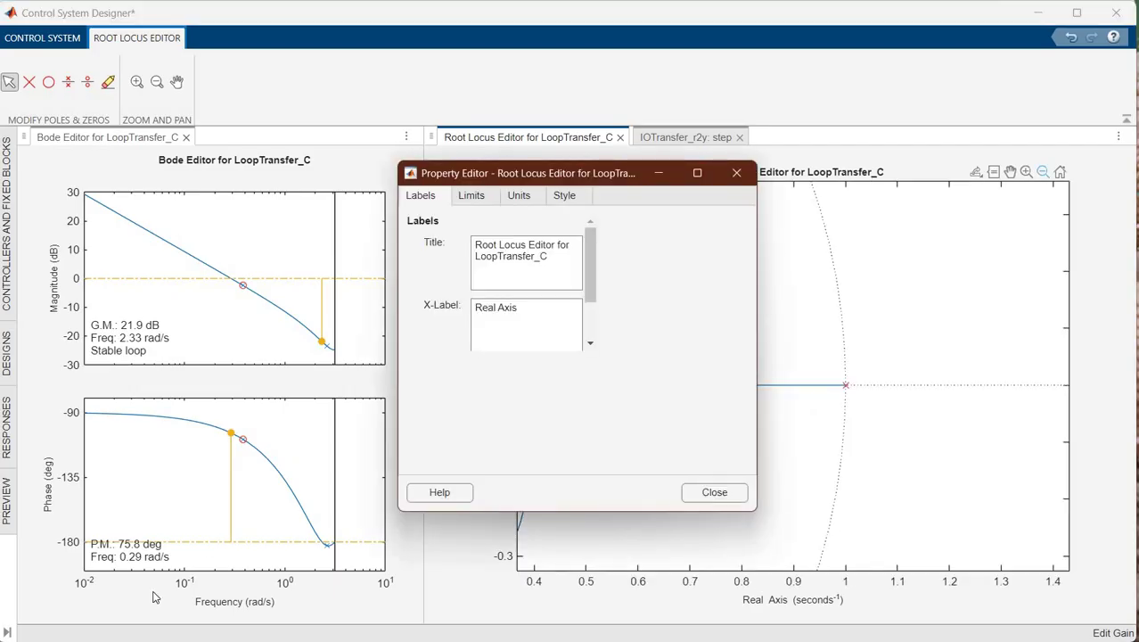
left_click(1015, 172)
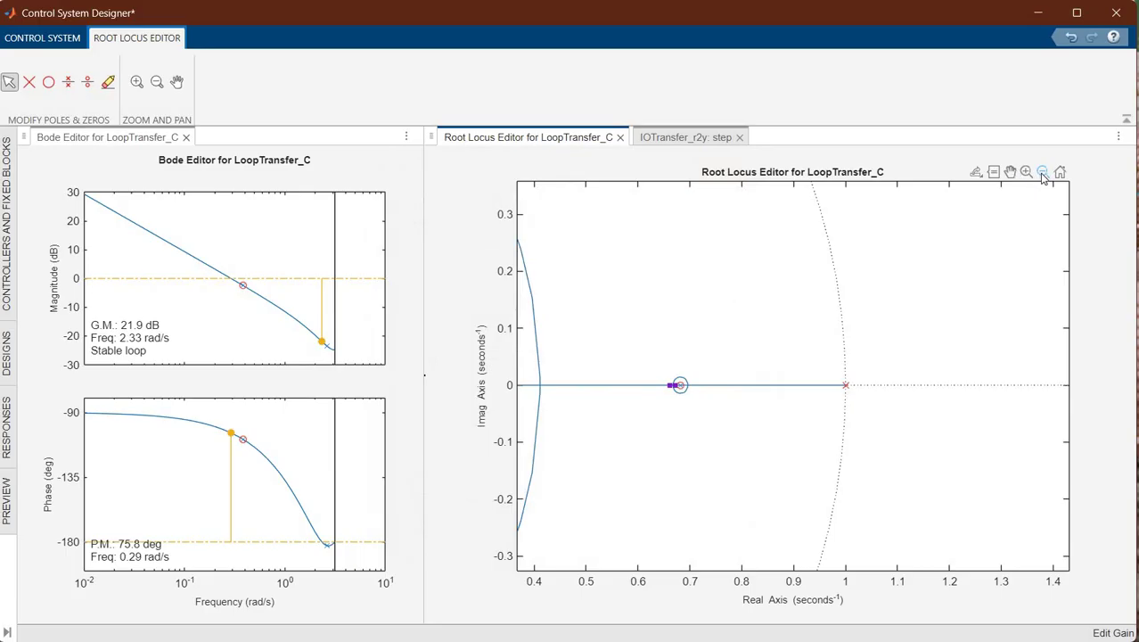
left_click(1042, 176)
left_click(649, 324)
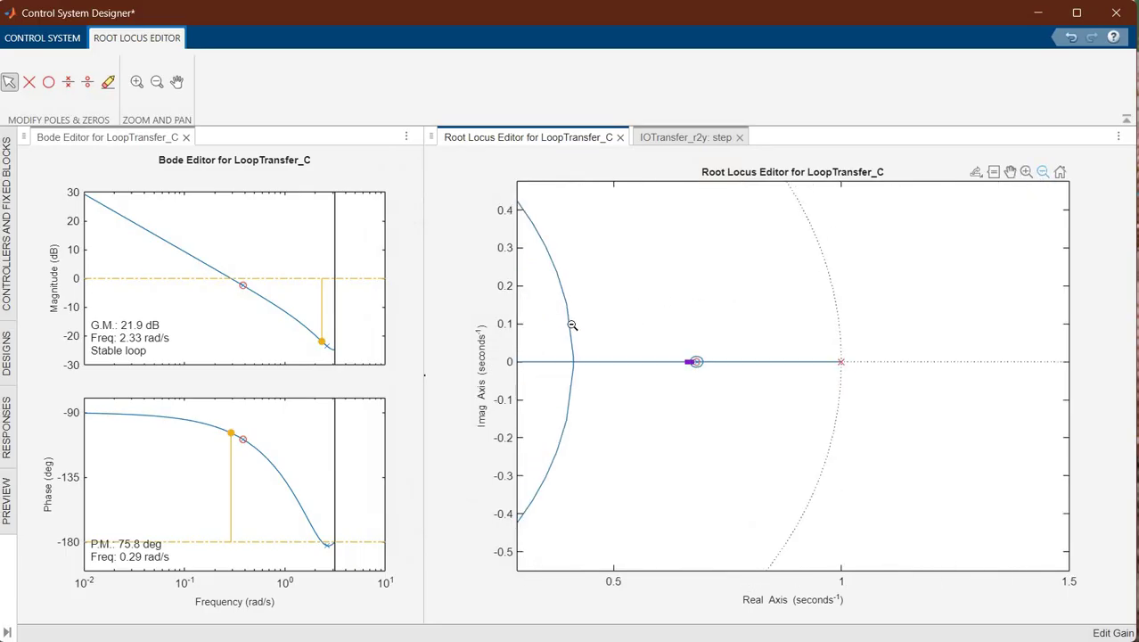
left_click(572, 325)
left_click(572, 332)
left_click(572, 338)
left_click(571, 338)
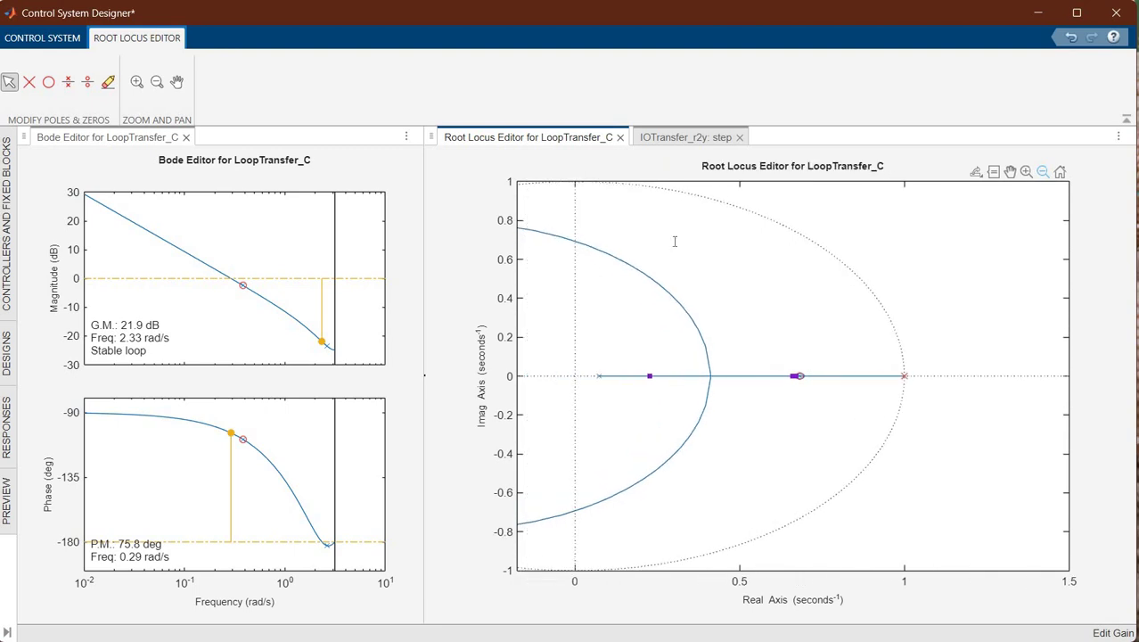
double_click(722, 193)
Examine the complete root locus and the closed-loop poles, and compare them with the step response from r to y.
left_click(1045, 182)
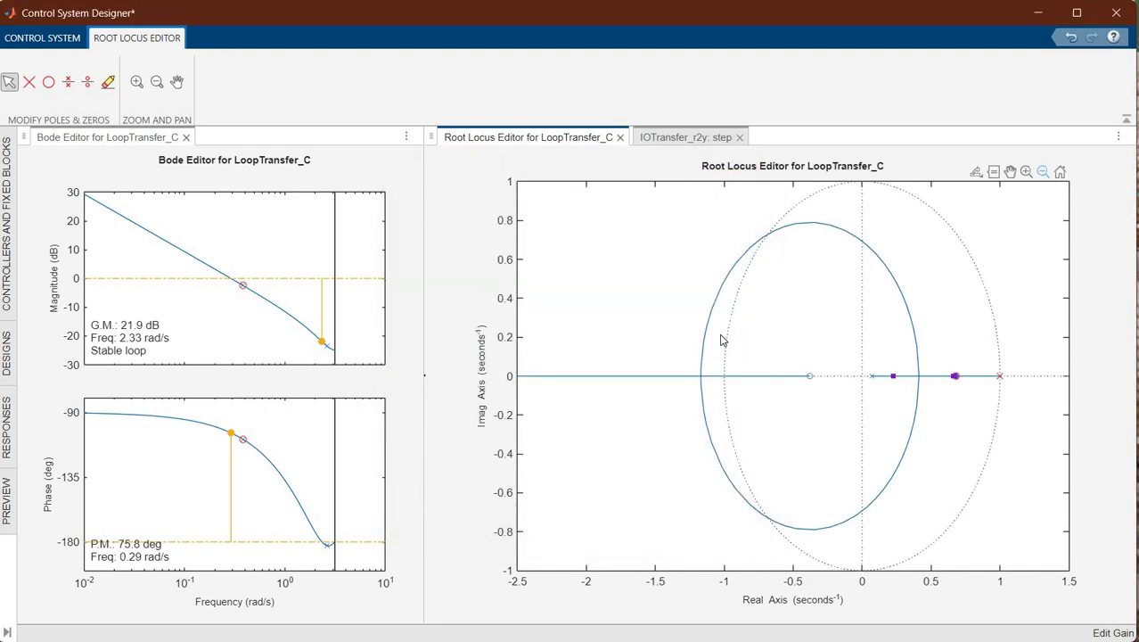
left_click(1043, 173)
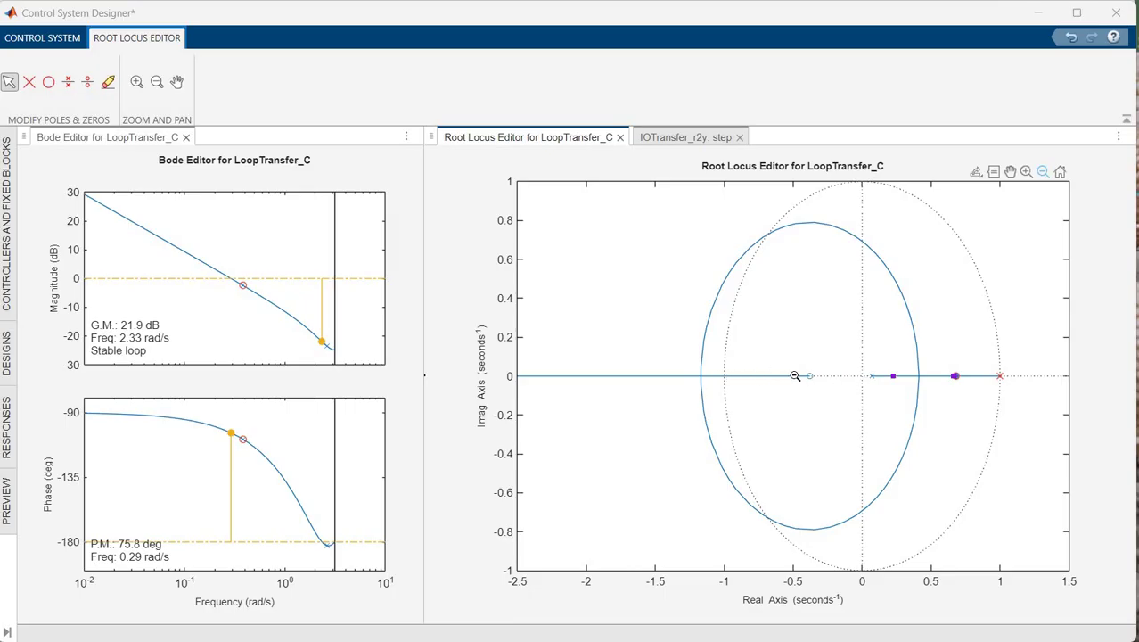
left_click(828, 376)
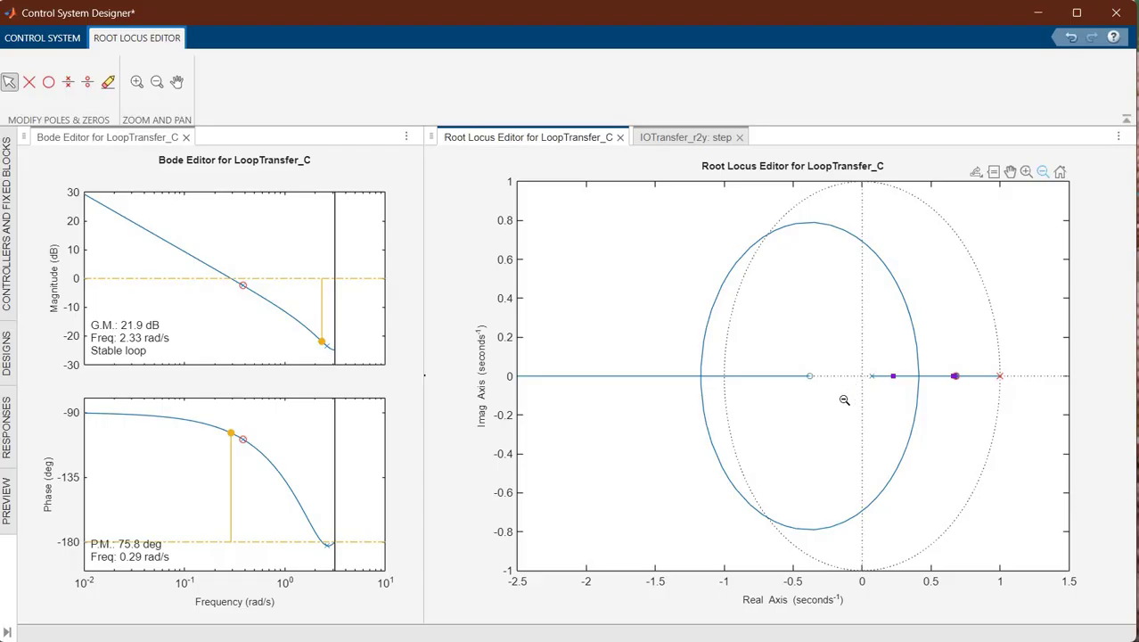
left_click(673, 137)
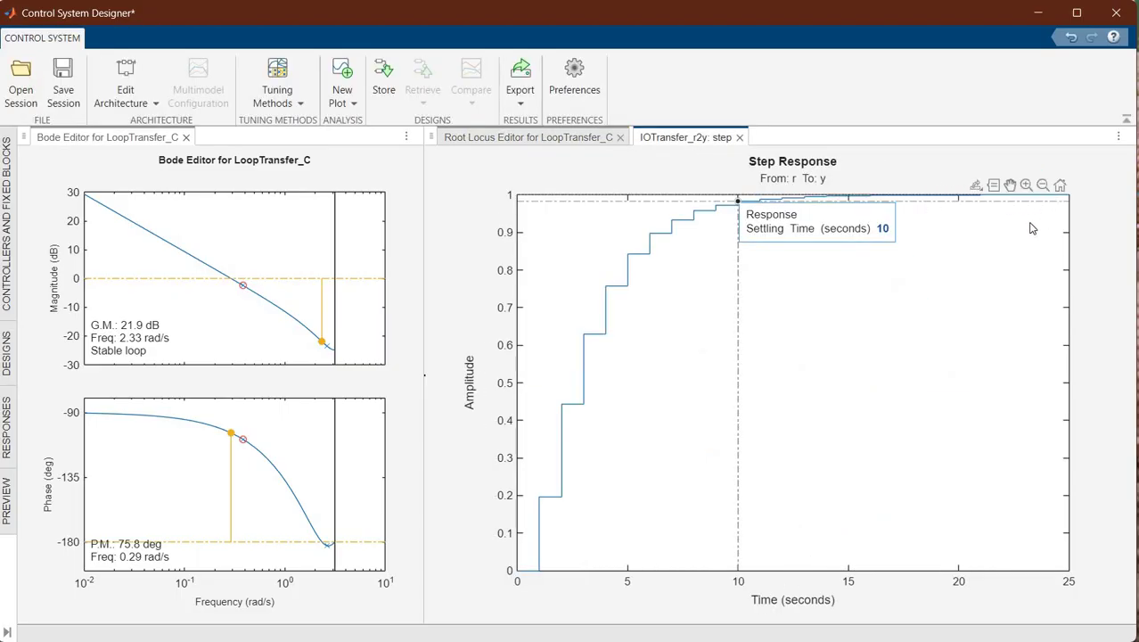
left_click(593, 141)
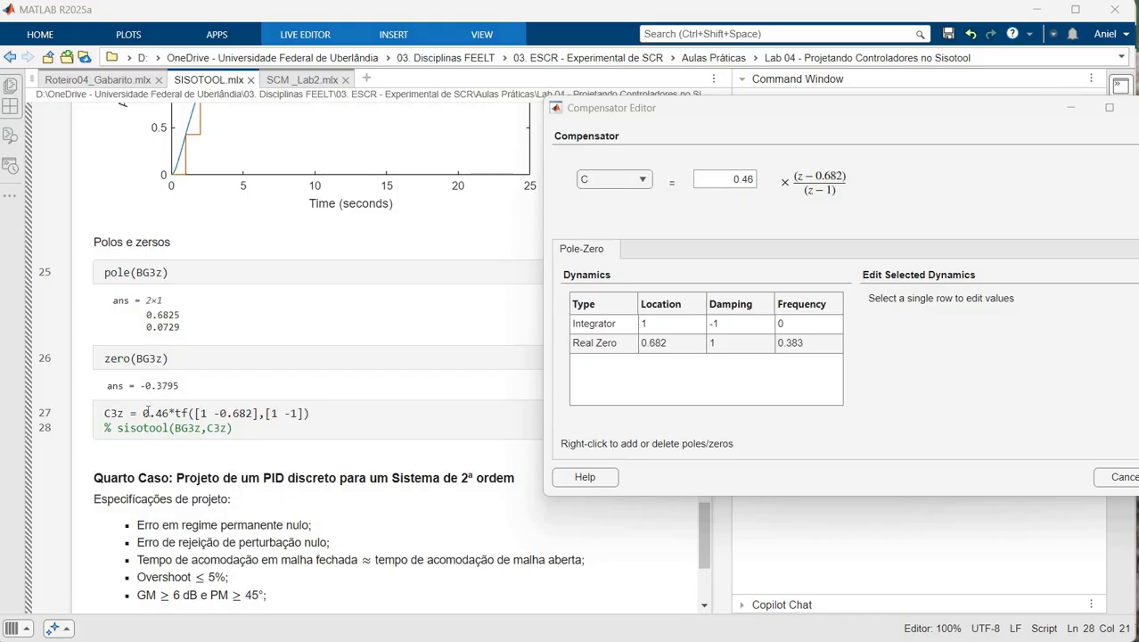
In the MATLAB live script SISOTOOL.mlx, add the sample time T3 as the third argument of tf in the C3z definition.
left_click_drag(143, 415, 344, 417)
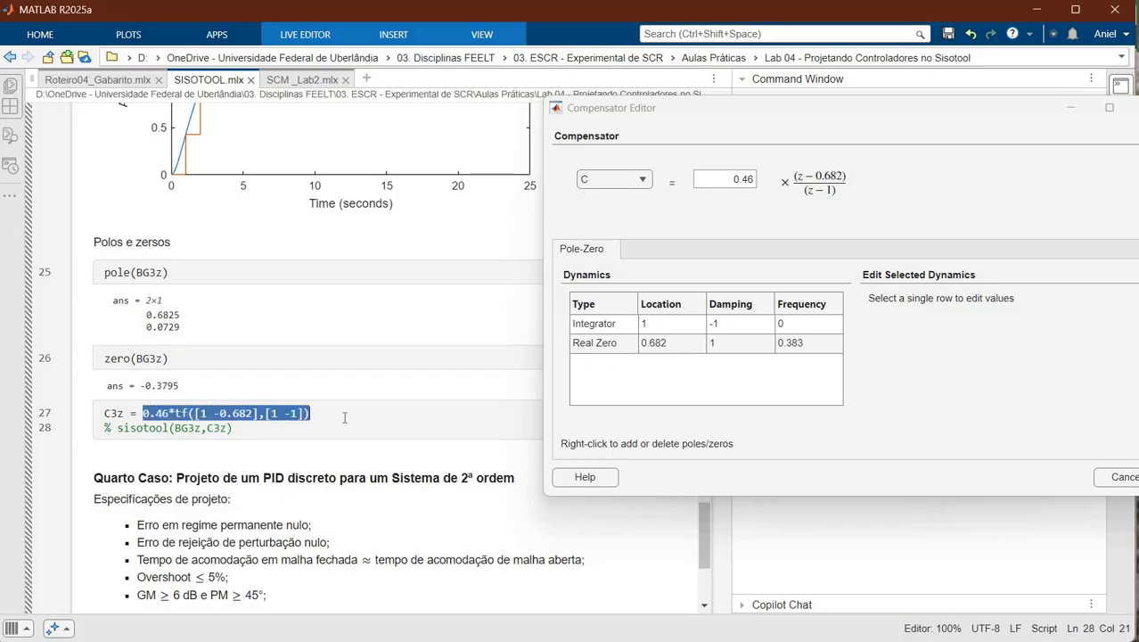
left_click(309, 417)
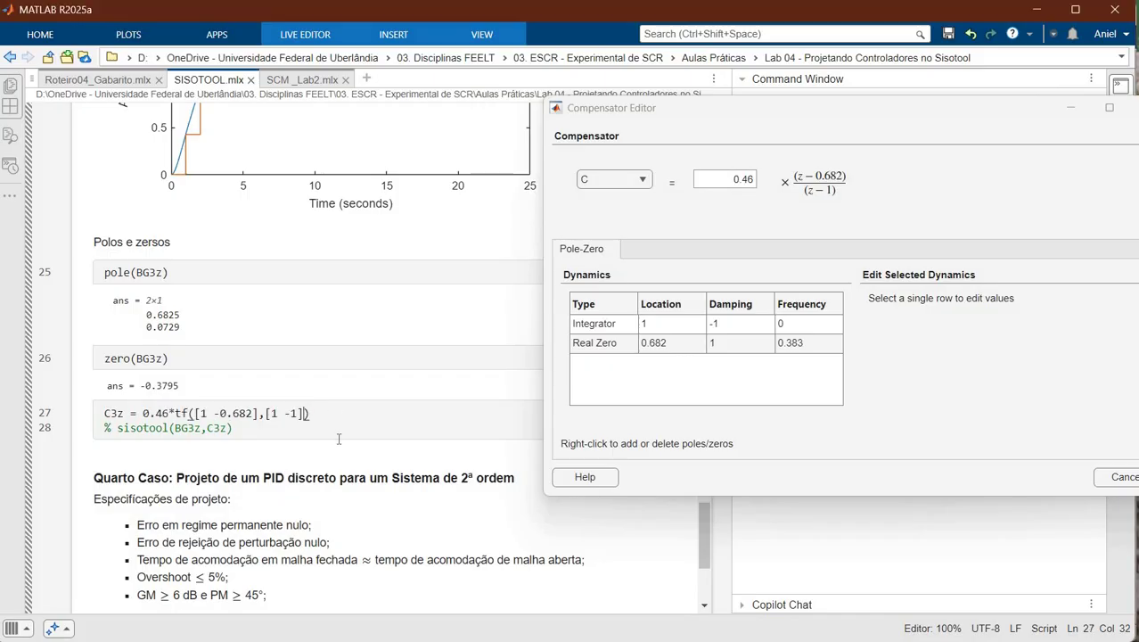
type(",T")
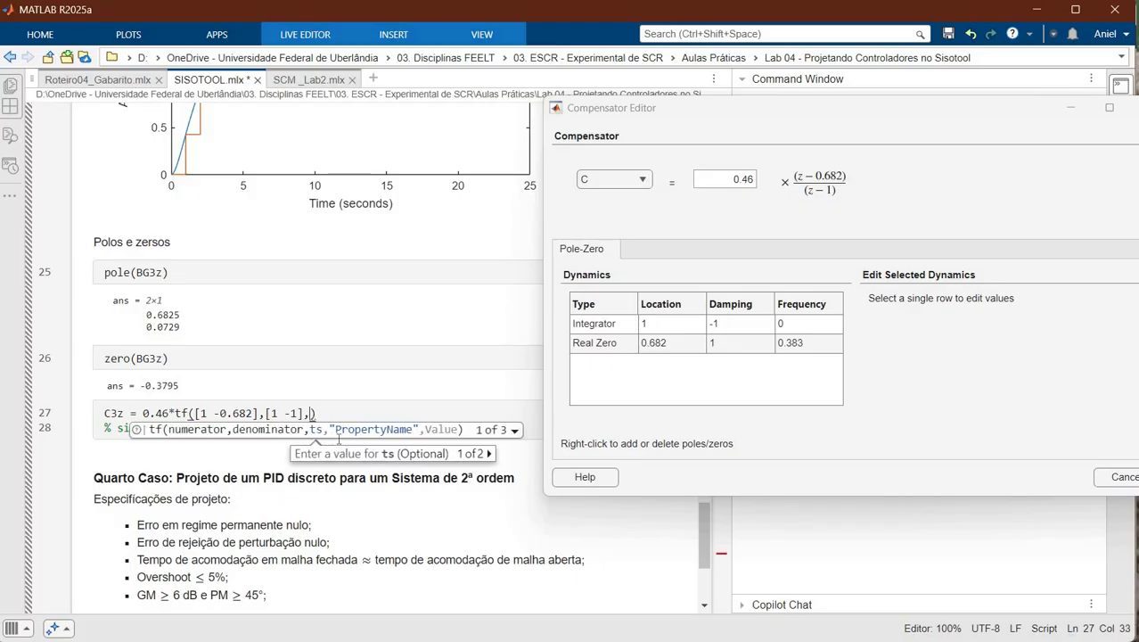
type("3")
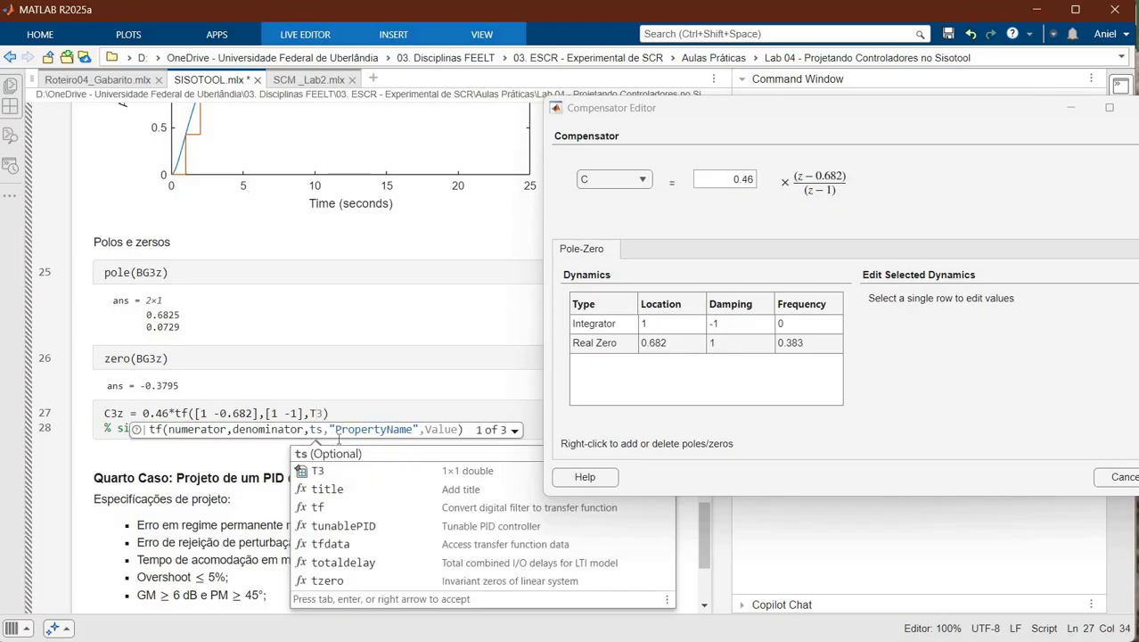
type("3")
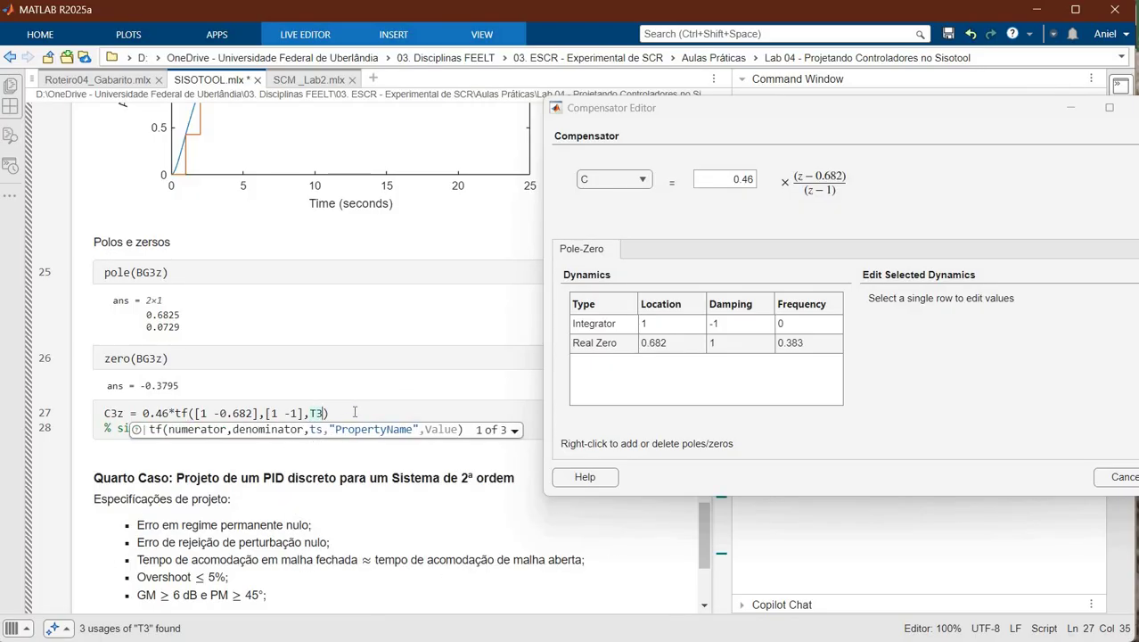
Save the live script and evaluate only the C3z definition line in the Command Window.
key("Right")
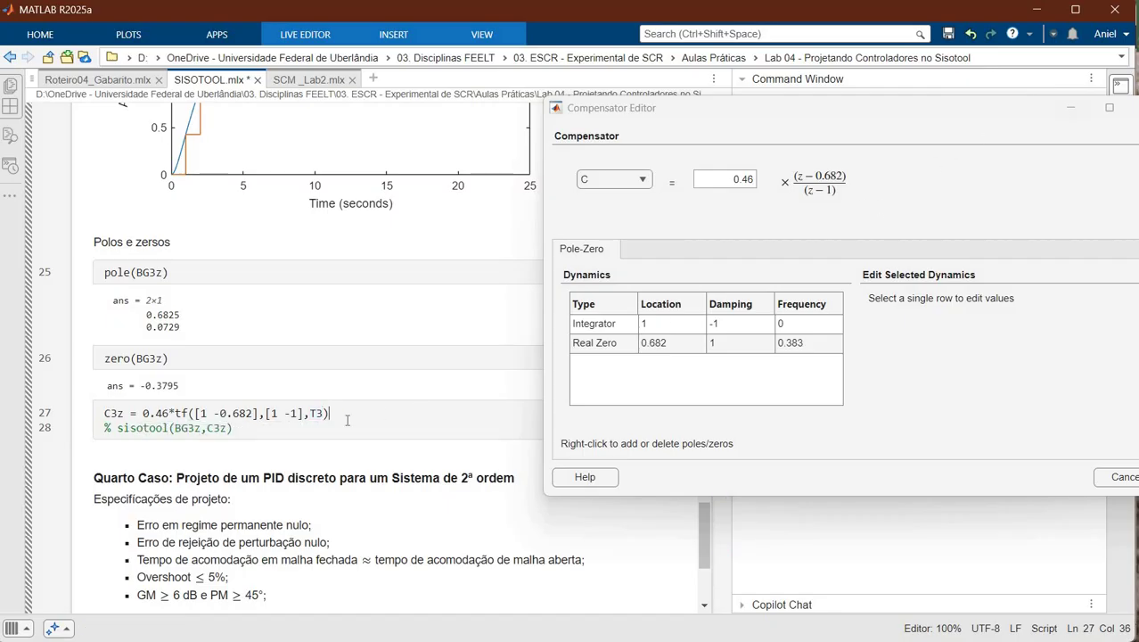
left_click(1070, 107)
key("ctrl+s")
left_click_drag(343, 416, 103, 412)
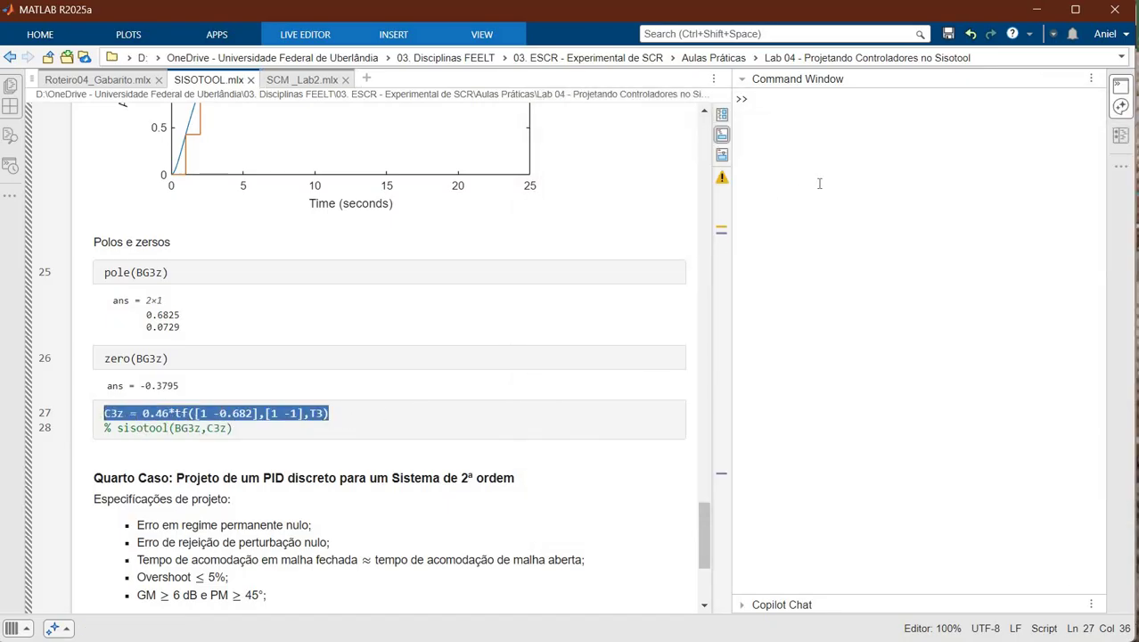
key("F9")
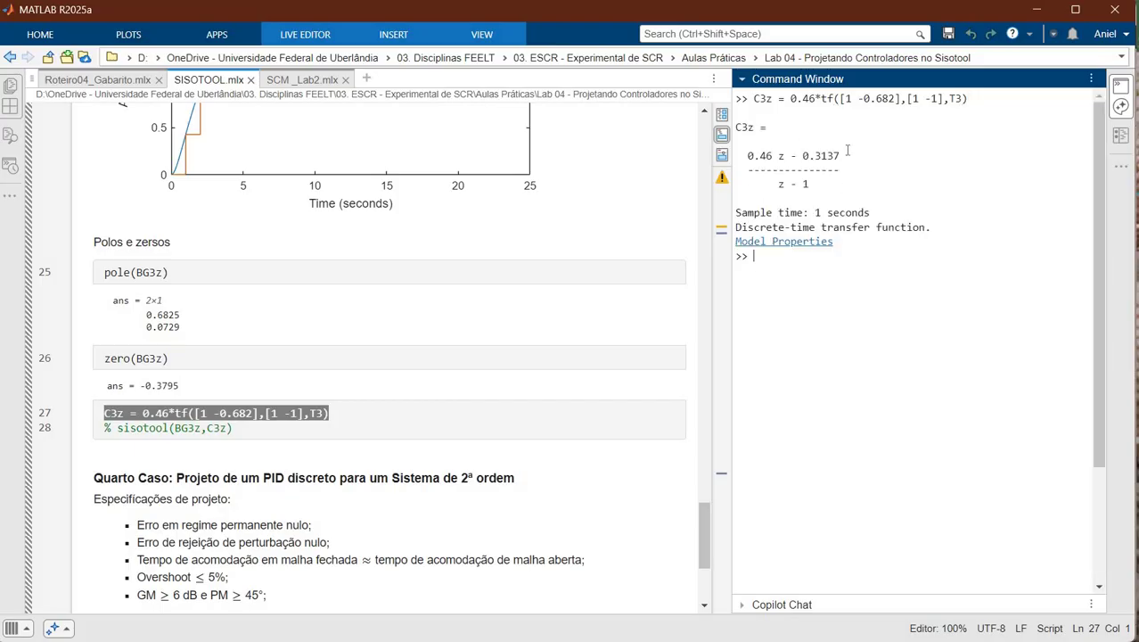
mouse_move(237, 430)
left_mouse_down()
mouse_move(125, 429)
mouse_move(234, 429)
left_mouse_up()
left_click(233, 429)
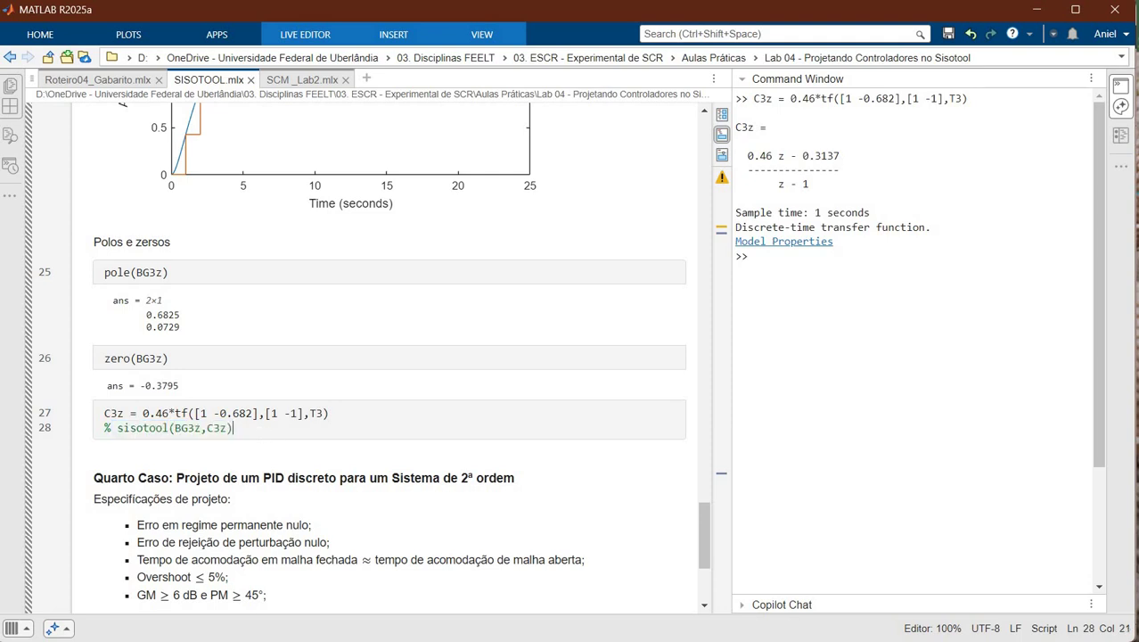
Read the fourth case's PID design specifications and examine the step response of G4 with its settling time.
scroll(291, 169, "up", 1)
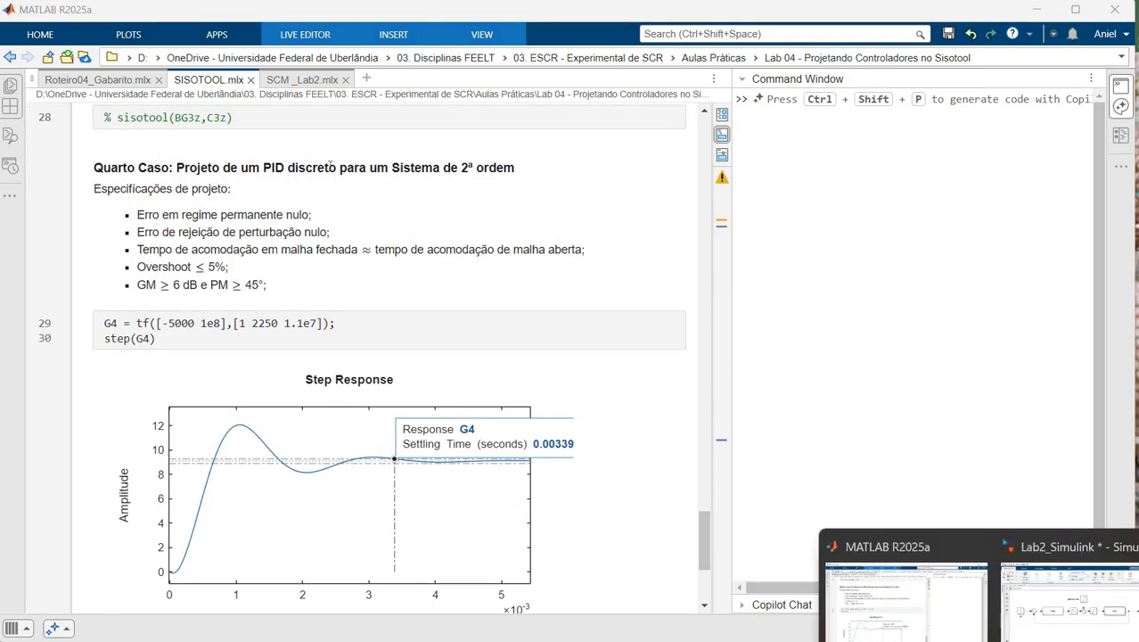
left_click_drag(263, 167, 330, 166)
left_click_drag(511, 177, 514, 171)
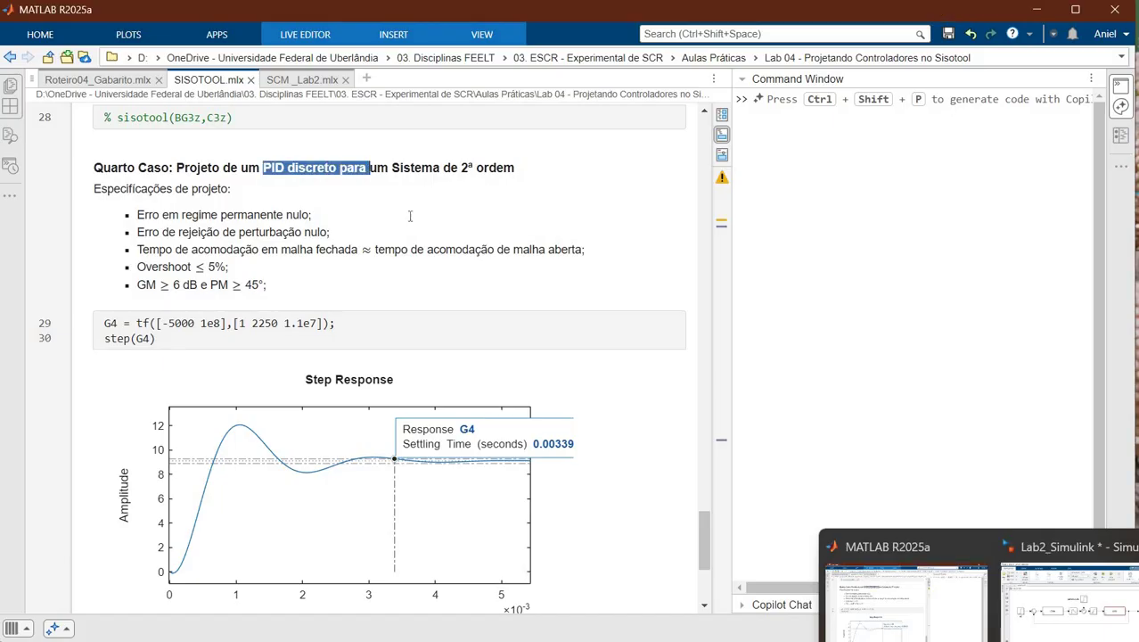
left_click(319, 231)
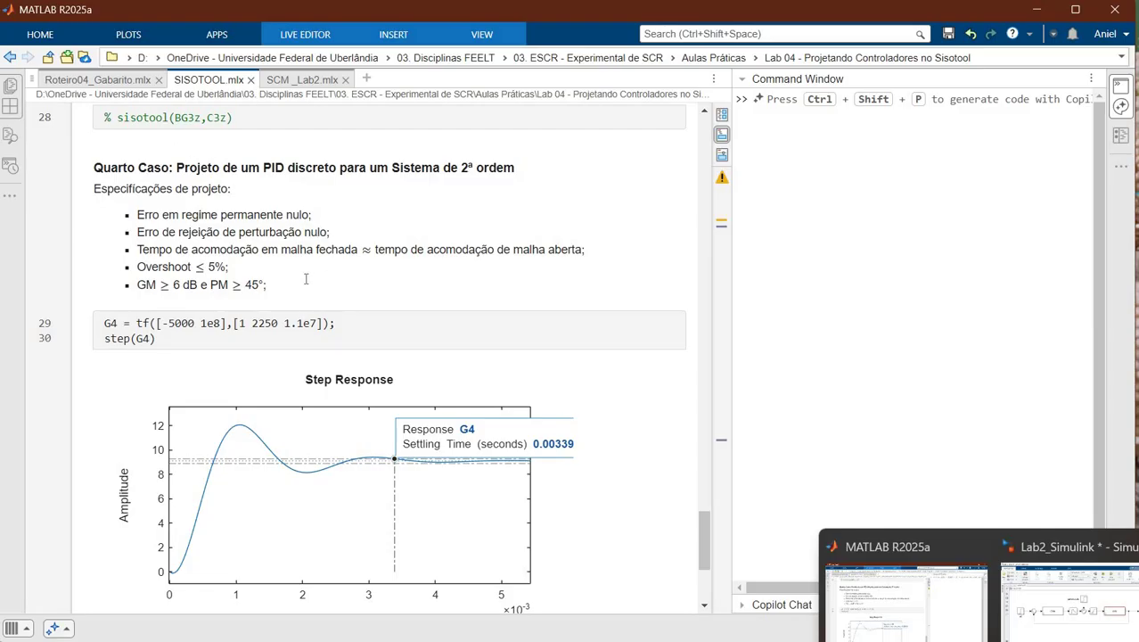
scroll(337, 349, "down", 4)
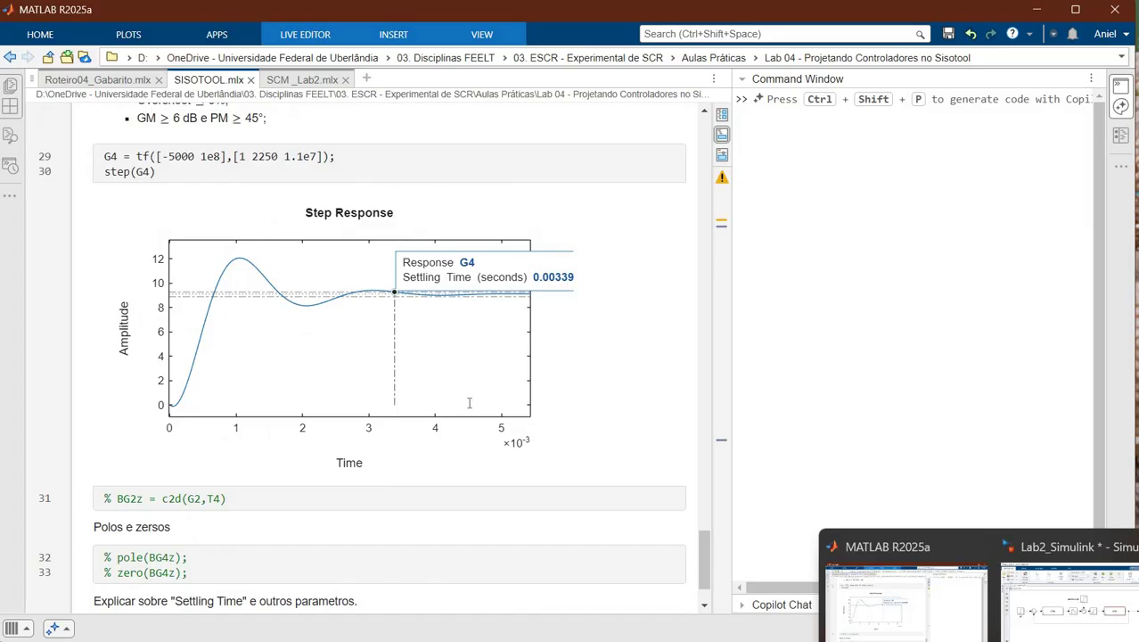
scroll(233, 410, "down", 2)
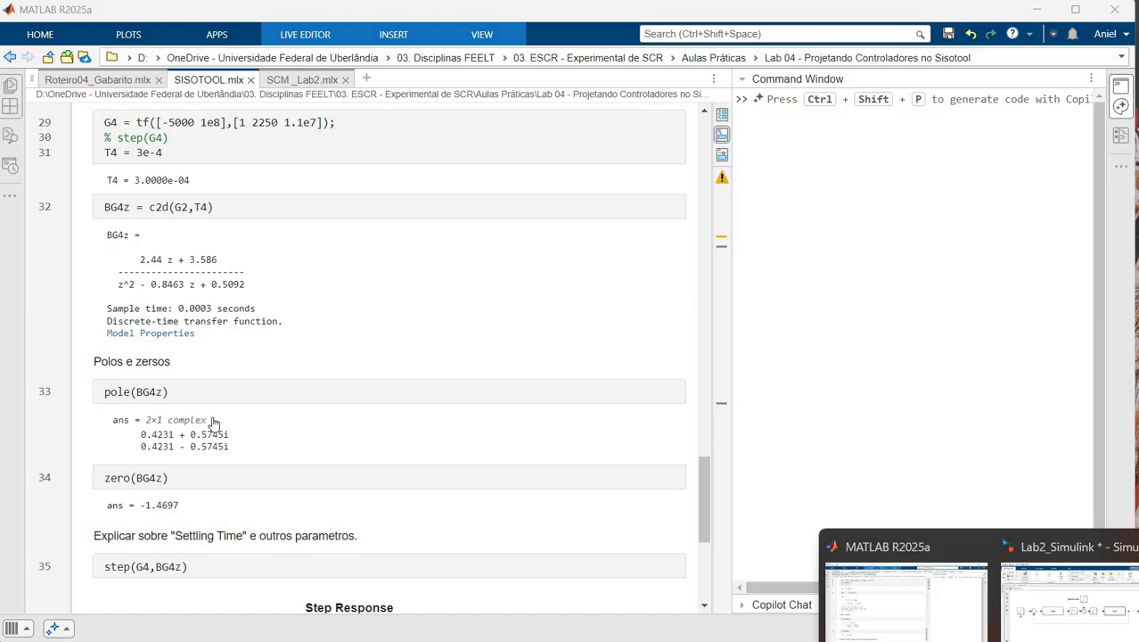
Review the discretized plant BG4z, its poles and zero, and the step response comparing G4 with BG4z.
scroll(118, 443, "down", 2)
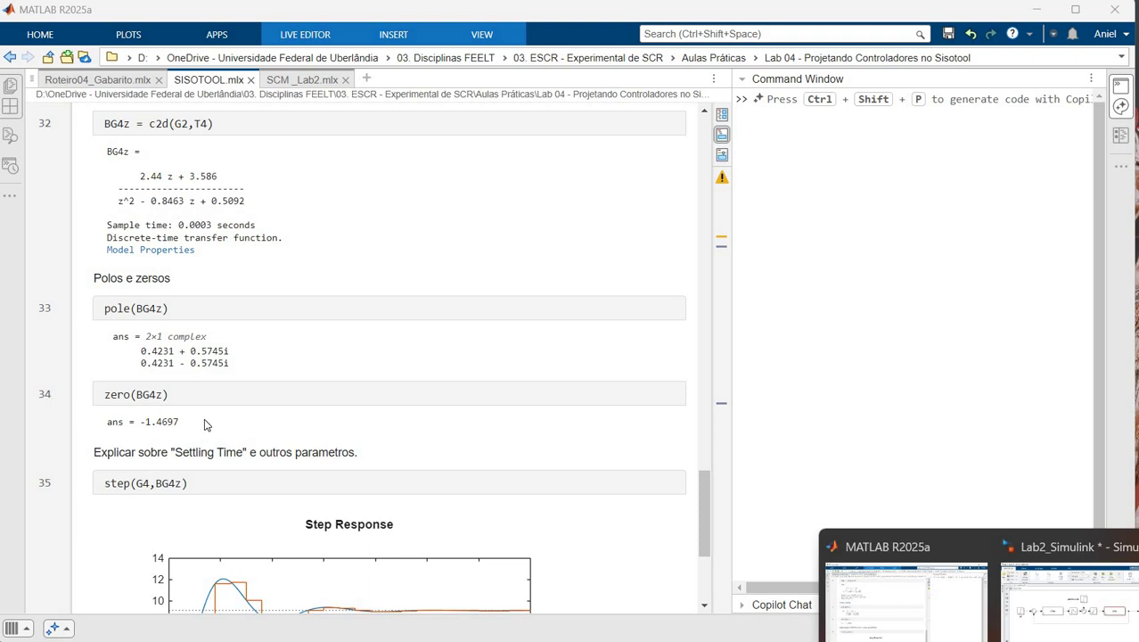
scroll(154, 346, "down", 2)
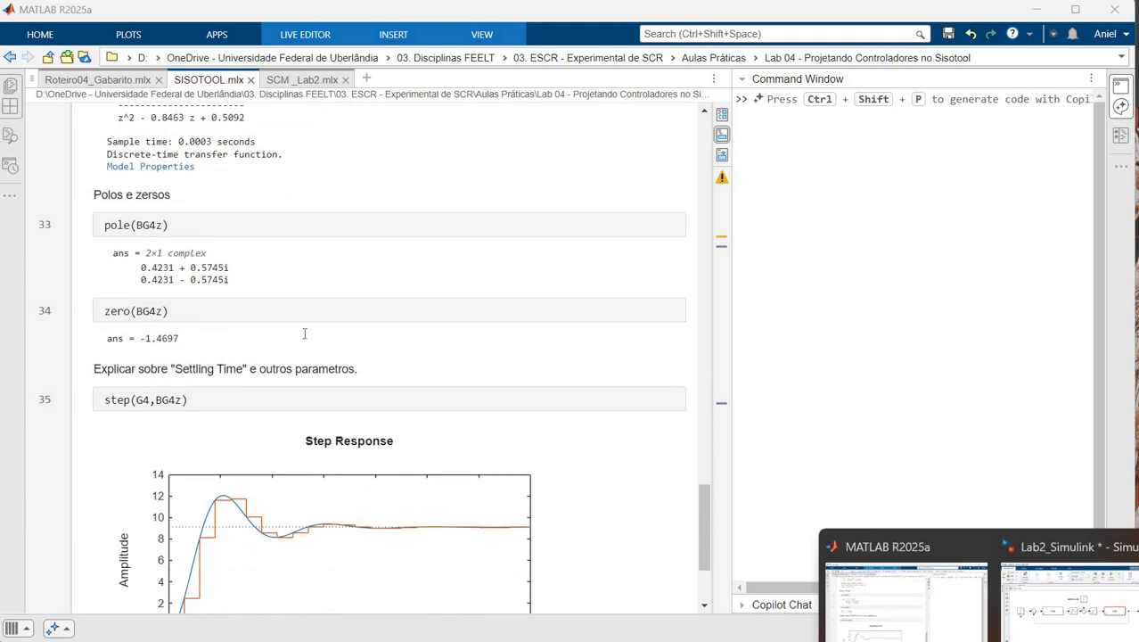
scroll(164, 318, "down", 2)
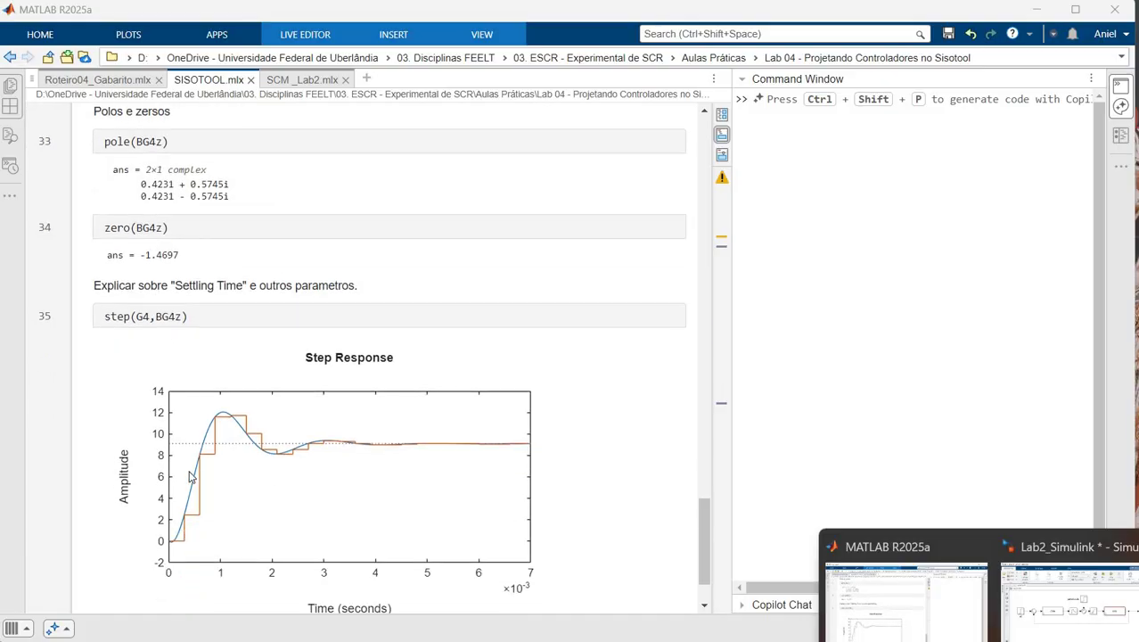
scroll(185, 473, "down", 1)
scroll(184, 446, "down", 2)
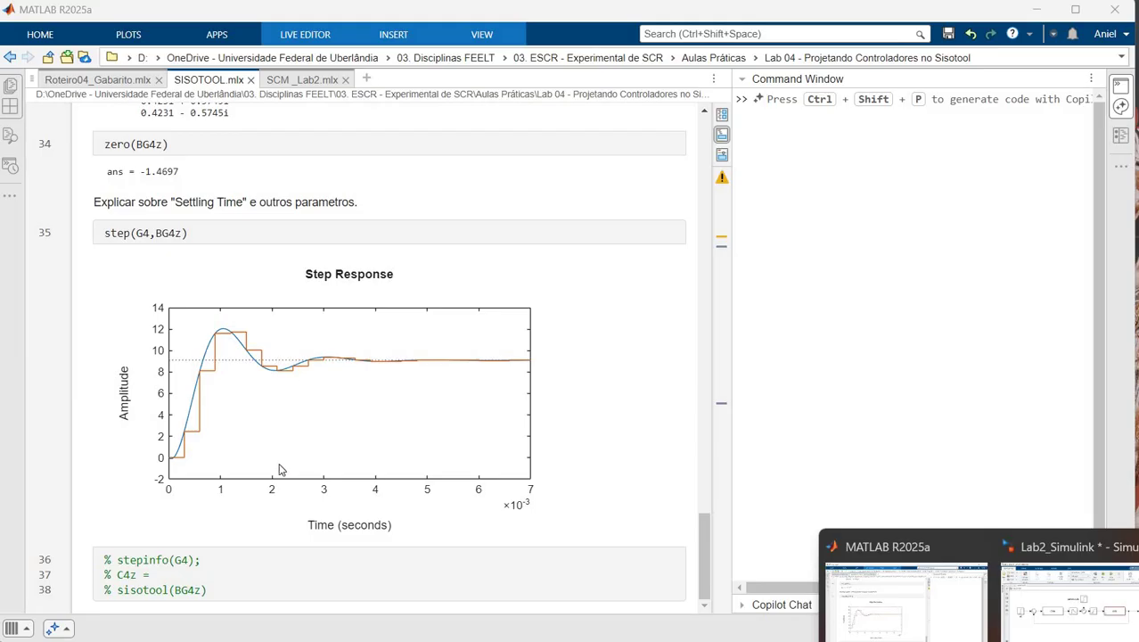
Compute 3.34e-3/10 in the Command Window and compare the result with the sample time T4 defined in the script.
scroll(244, 419, "up", 10)
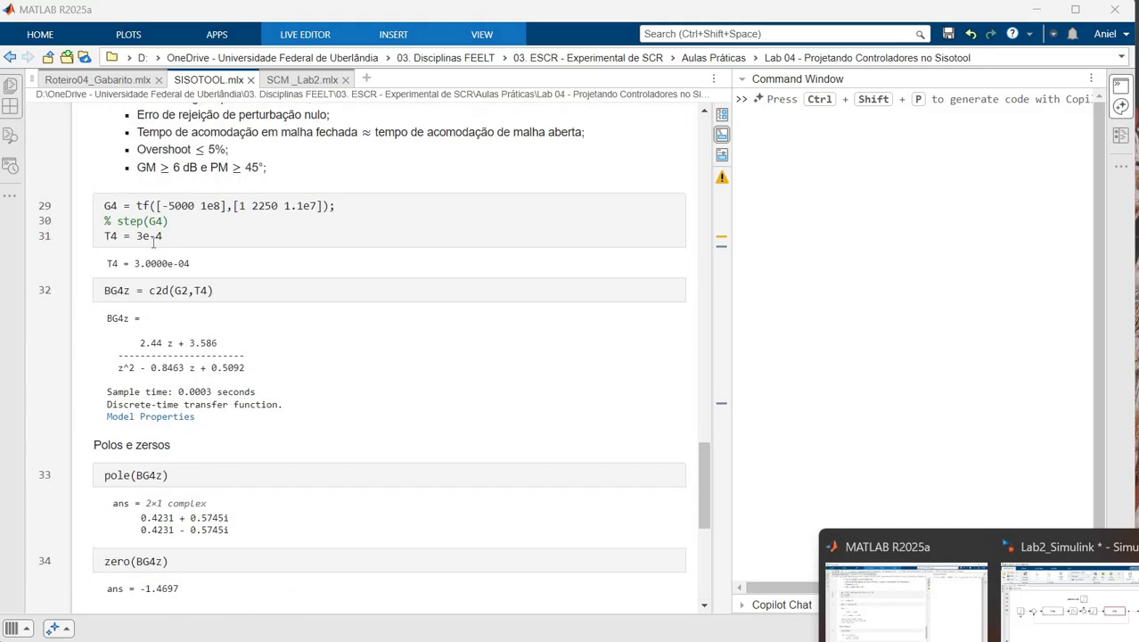
left_click_drag(105, 237, 213, 235)
left_click(174, 239)
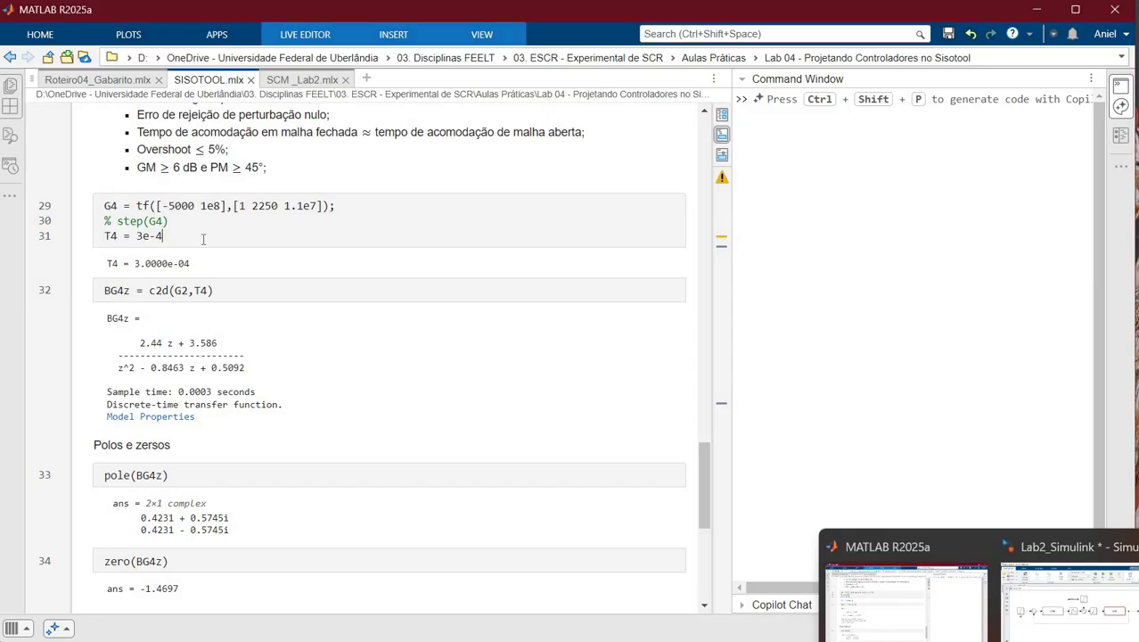
left_click(785, 198)
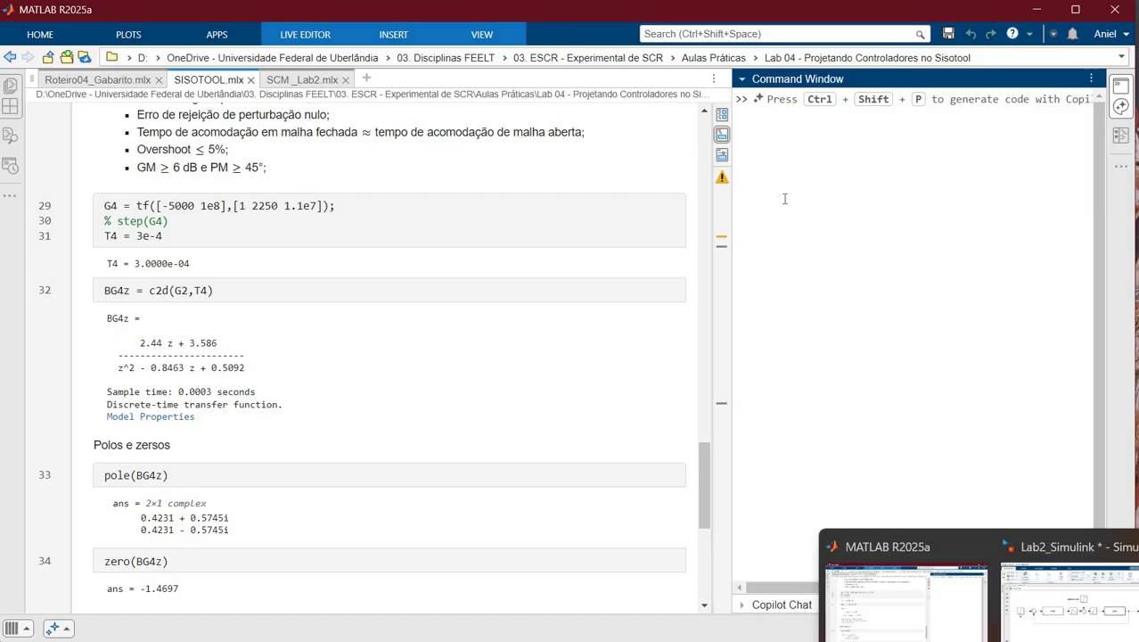
type("3.34e-3")
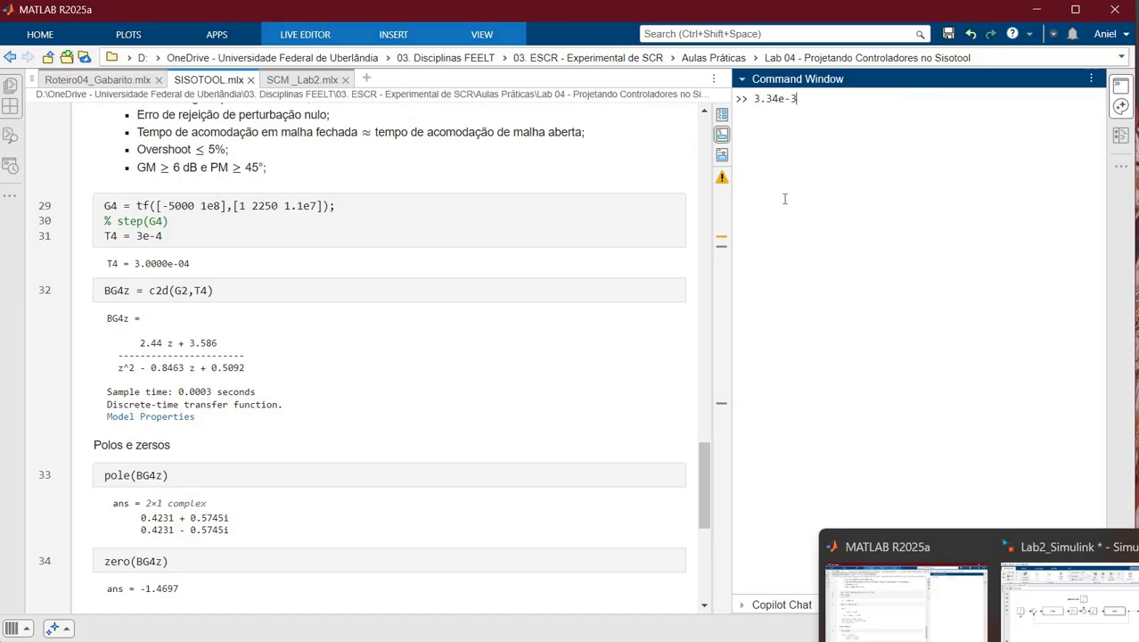
type("/10")
key("Return")
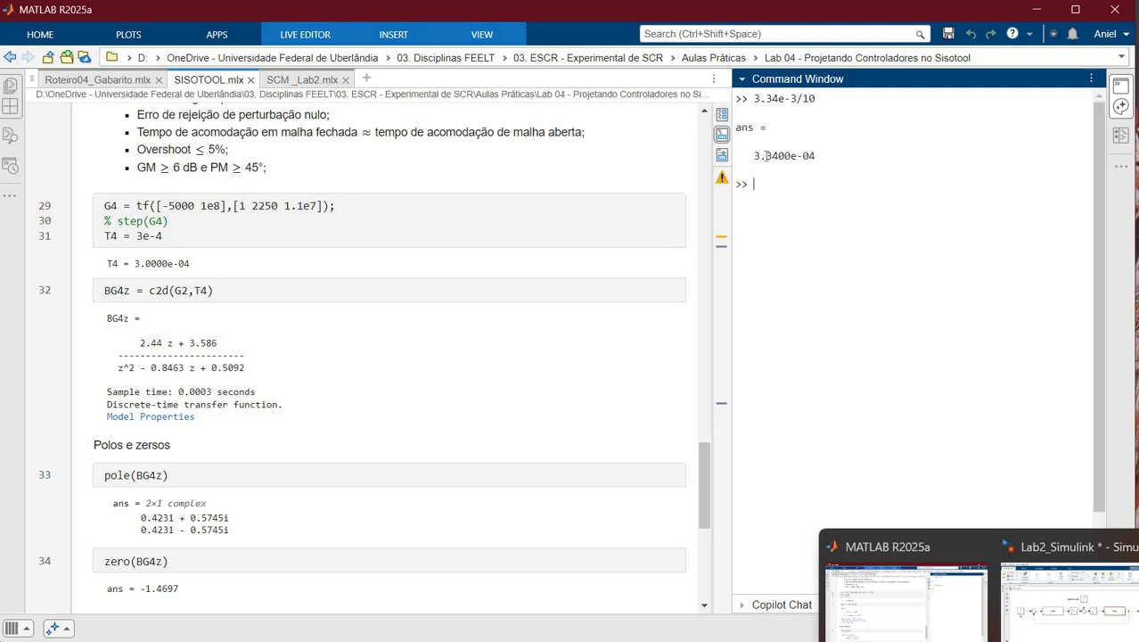
left_click_drag(753, 156, 830, 160)
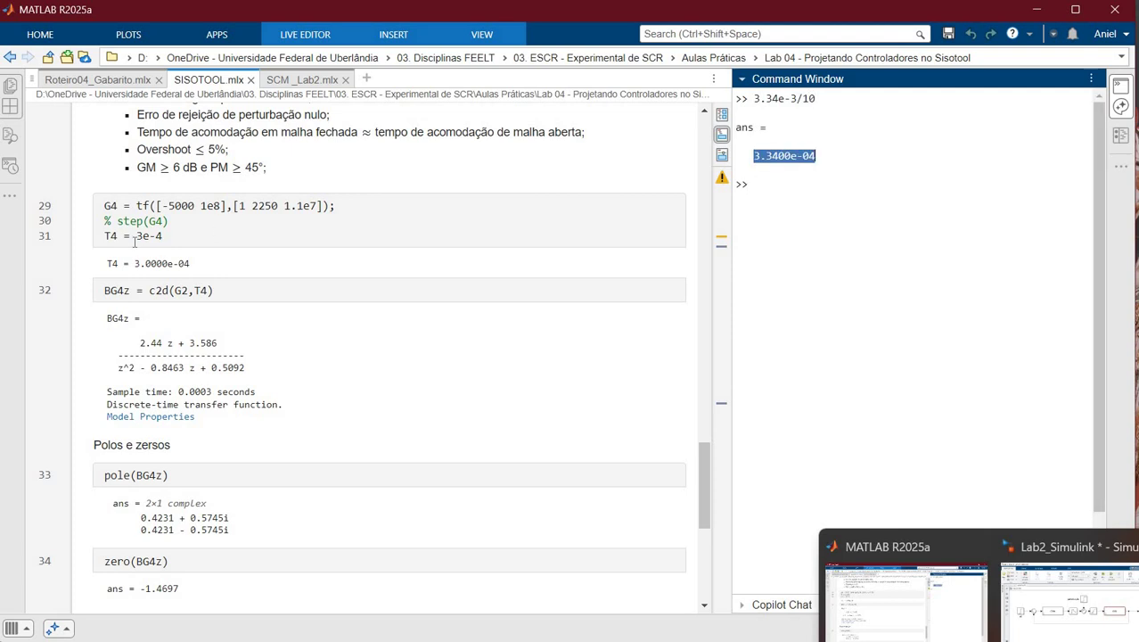
double_click(173, 237)
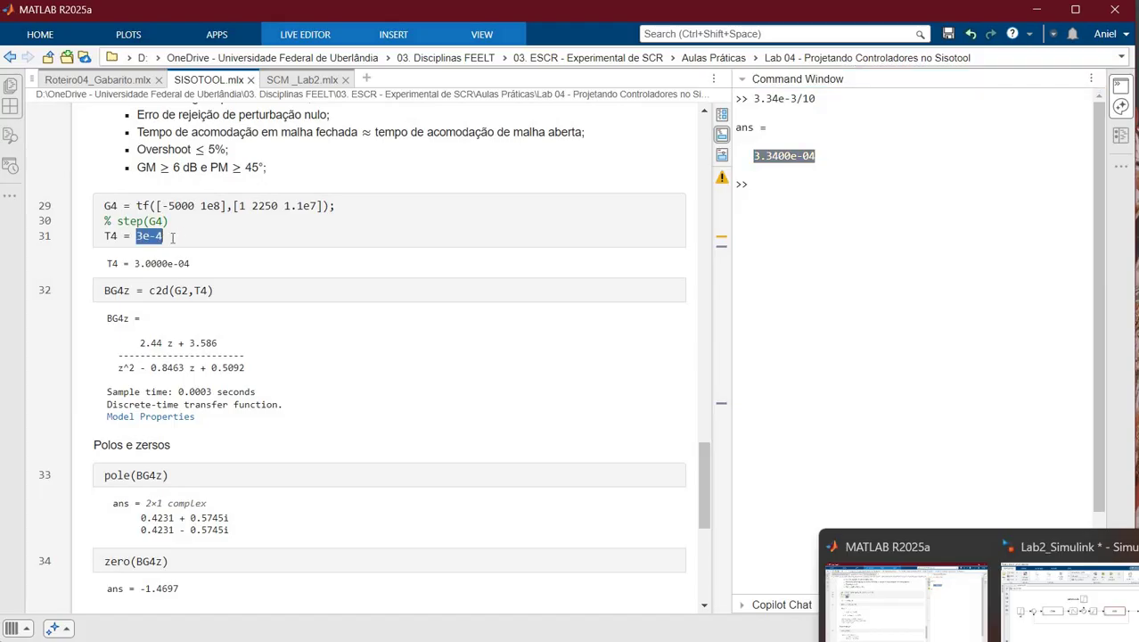
left_click(173, 236)
key("shift+End")
key("Right")
Remove the semicolon from the stepinfo(G4) line at the script's end and keep that line commented out.
scroll(193, 513, "down", 5)
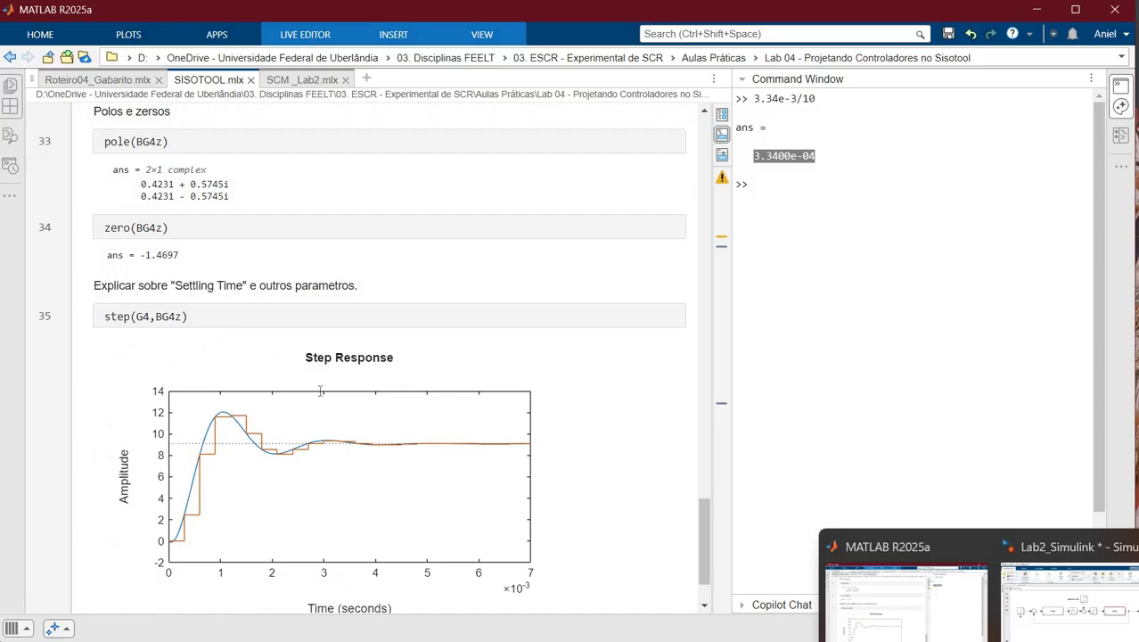
scroll(242, 360, "up", 3)
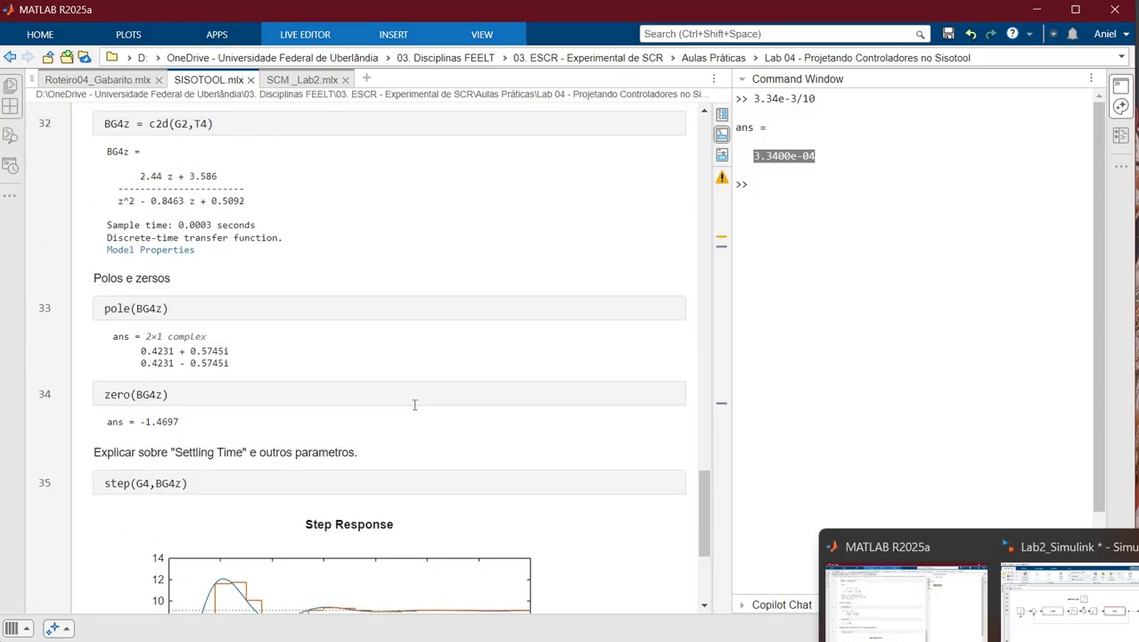
scroll(222, 560, "down", 4)
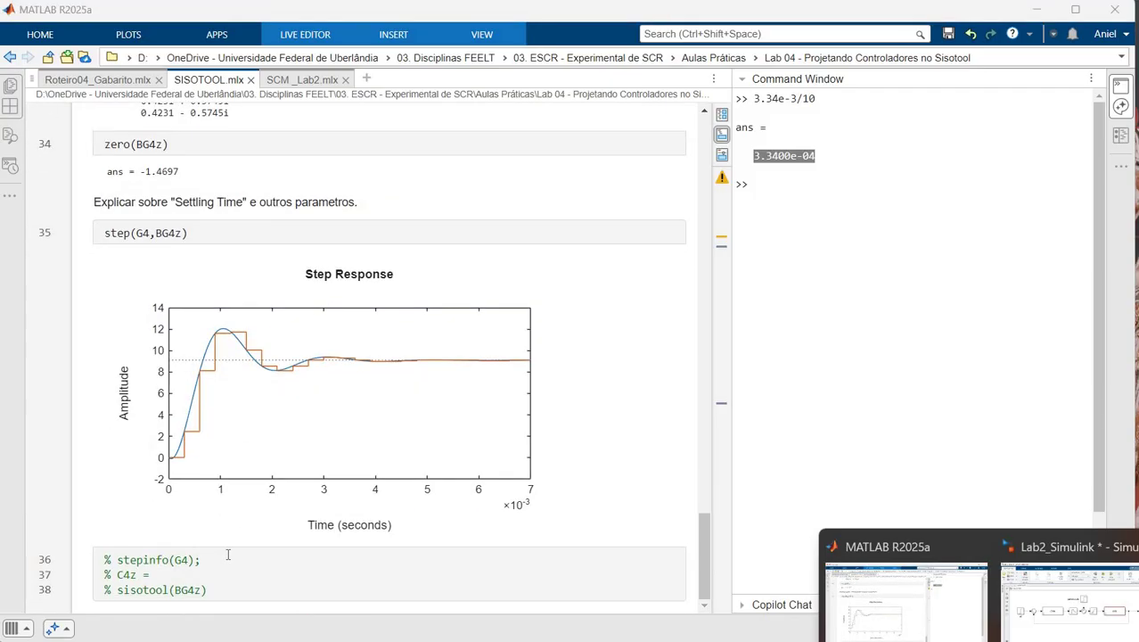
left_click(228, 555)
key("ctrl+t")
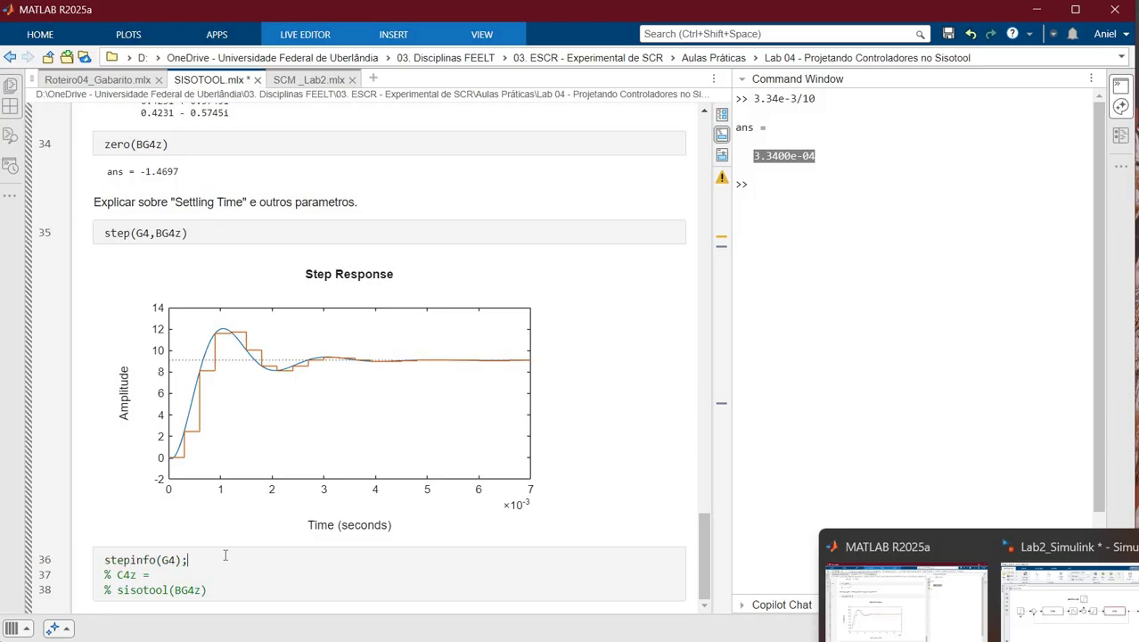
key("BackSpace")
key("ctrl+r")
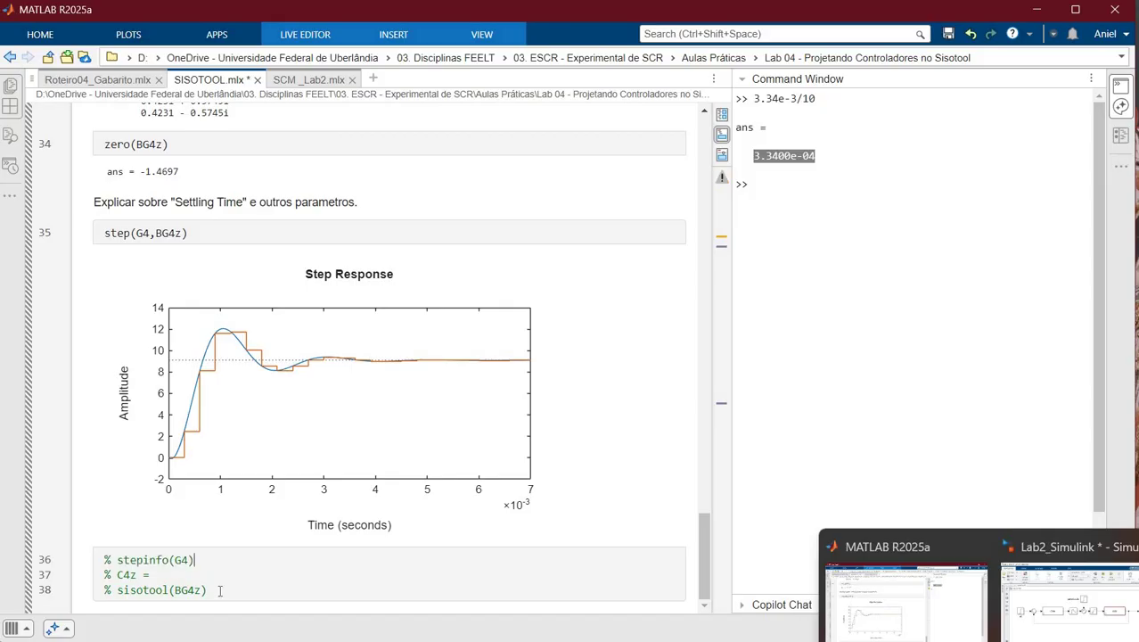
Uncomment the sisotool(BG4z) line and run it to open the Control System Designer for the fourth plant.
key("ctrl+t")
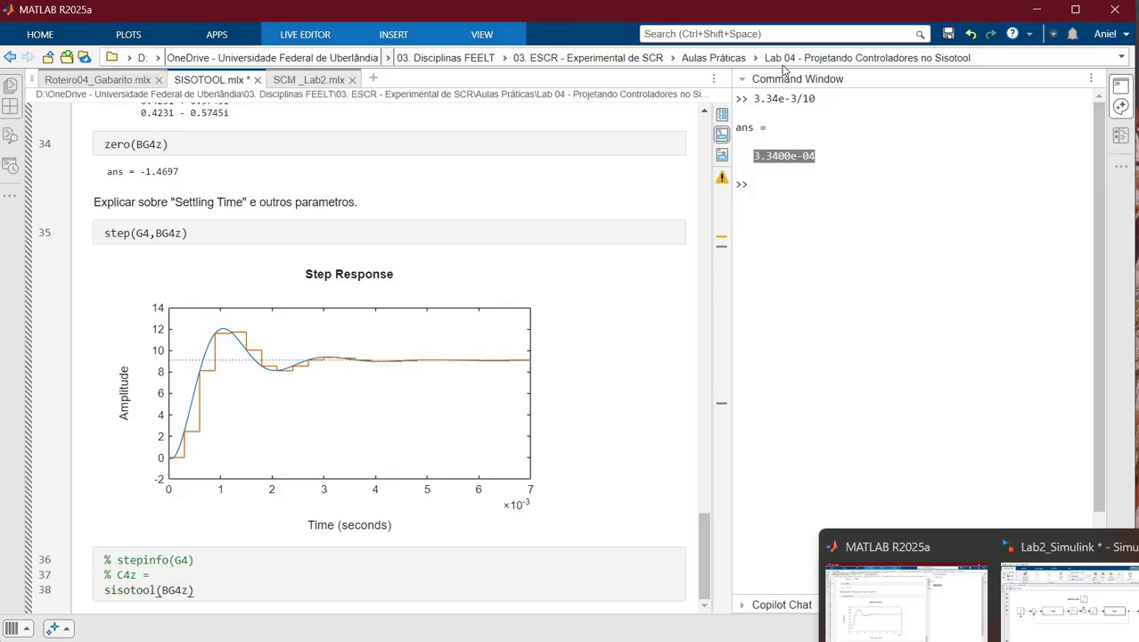
left_click(963, 71)
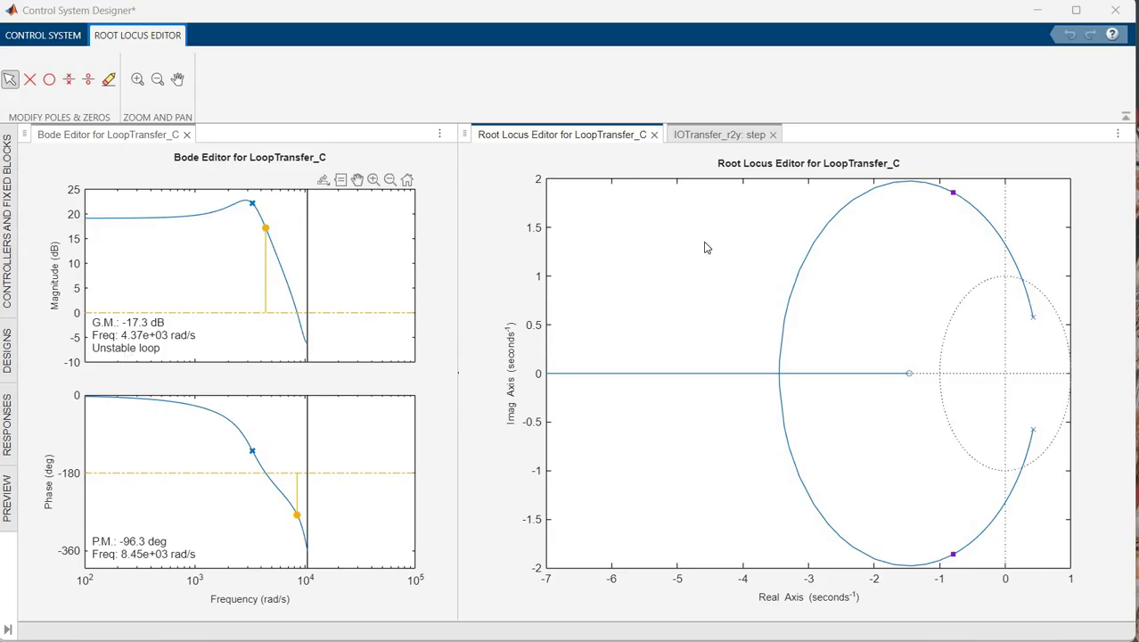
Move the closed-loop poles along the root locus across the unit circle and back inside it, leaving the loop gain at about 0.036.
left_click(954, 190)
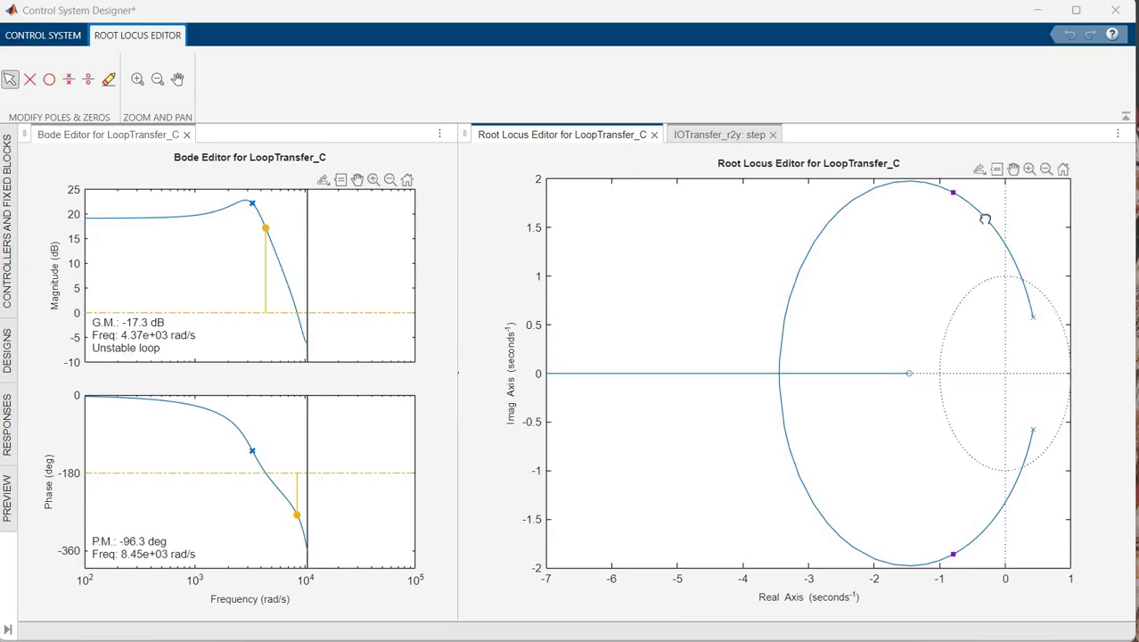
mouse_move(1029, 307)
left_mouse_down()
mouse_move(1009, 297)
mouse_move(1031, 307)
left_mouse_up()
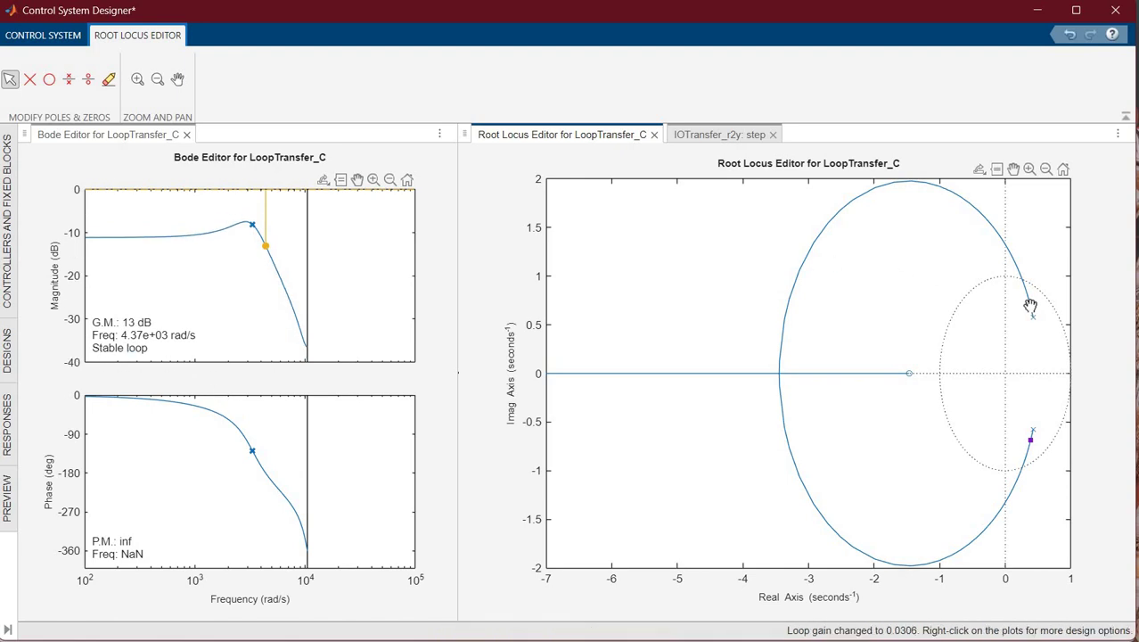
left_click_drag(1016, 325, 1015, 263)
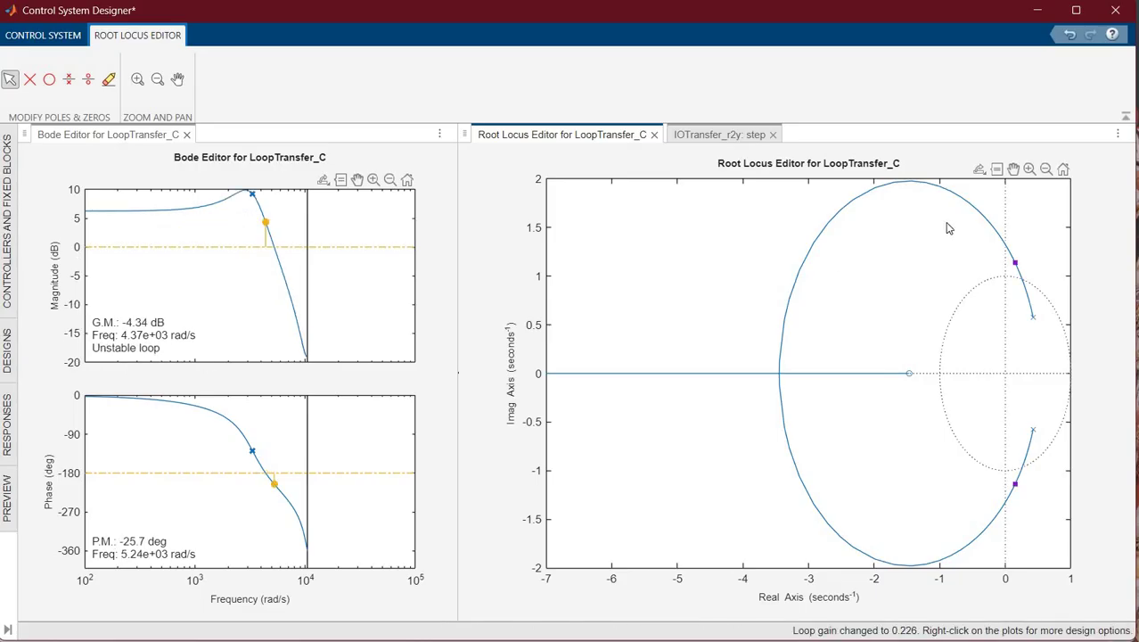
left_click(1031, 307)
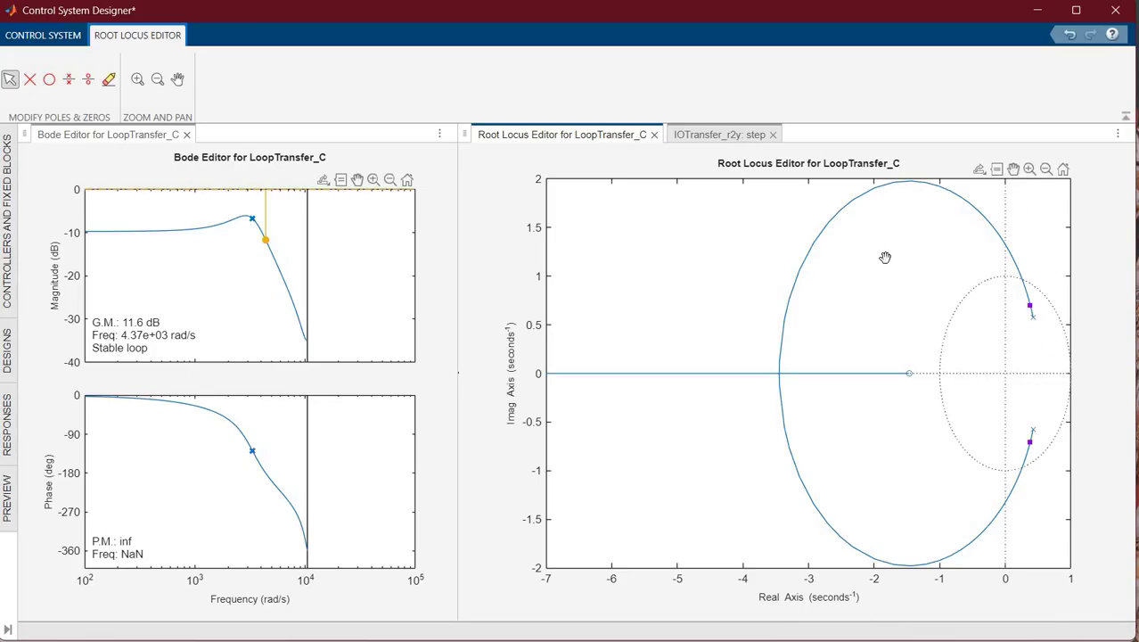
Open the Compensator Editor for C, add a real pole at z = 1 and return to the root locus.
left_click_drag(901, 389, 853, 392)
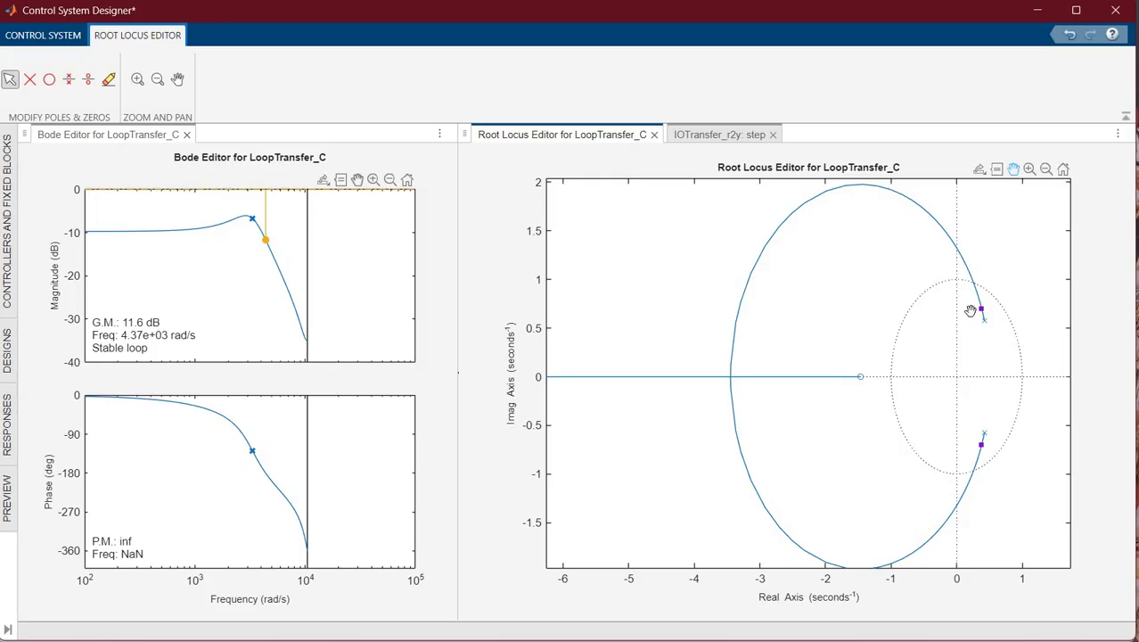
right_click(648, 233)
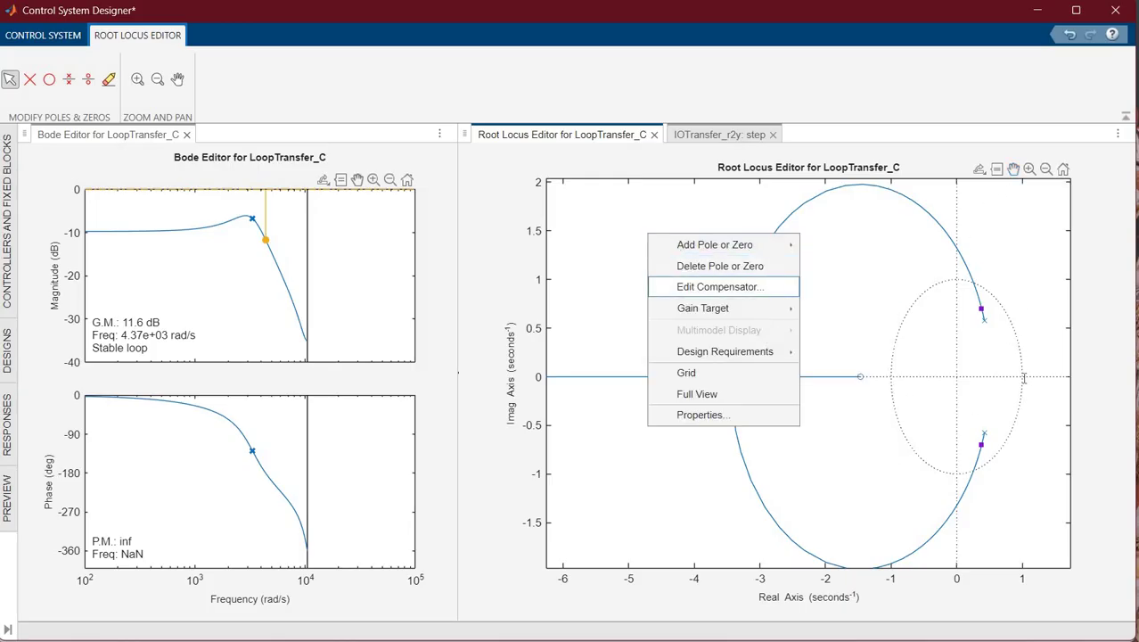
left_click(718, 286)
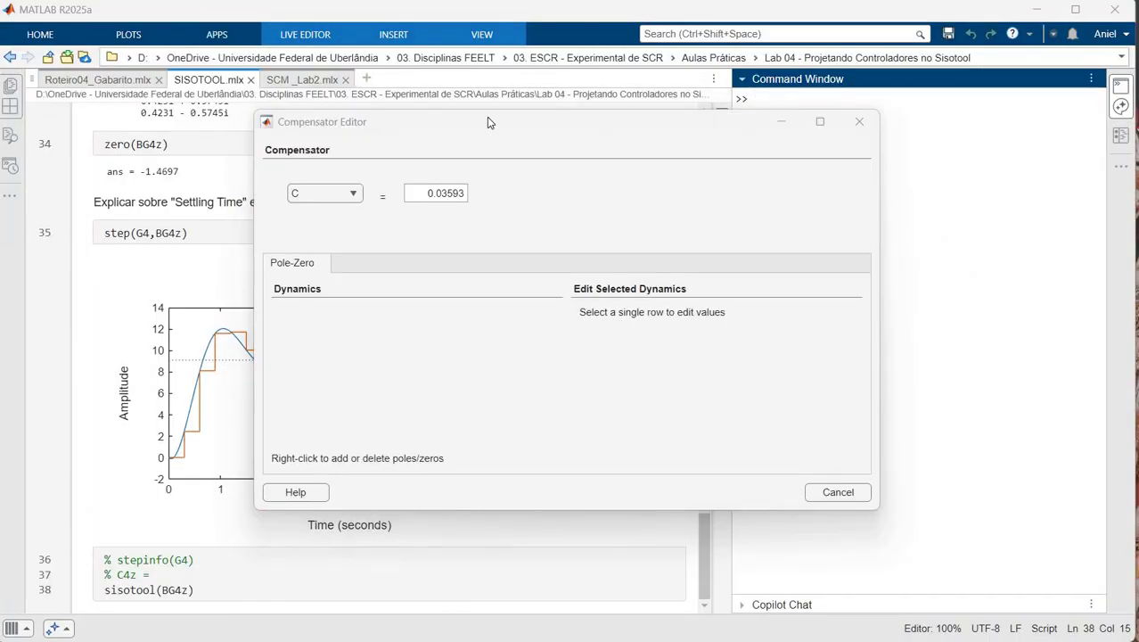
right_click(349, 353)
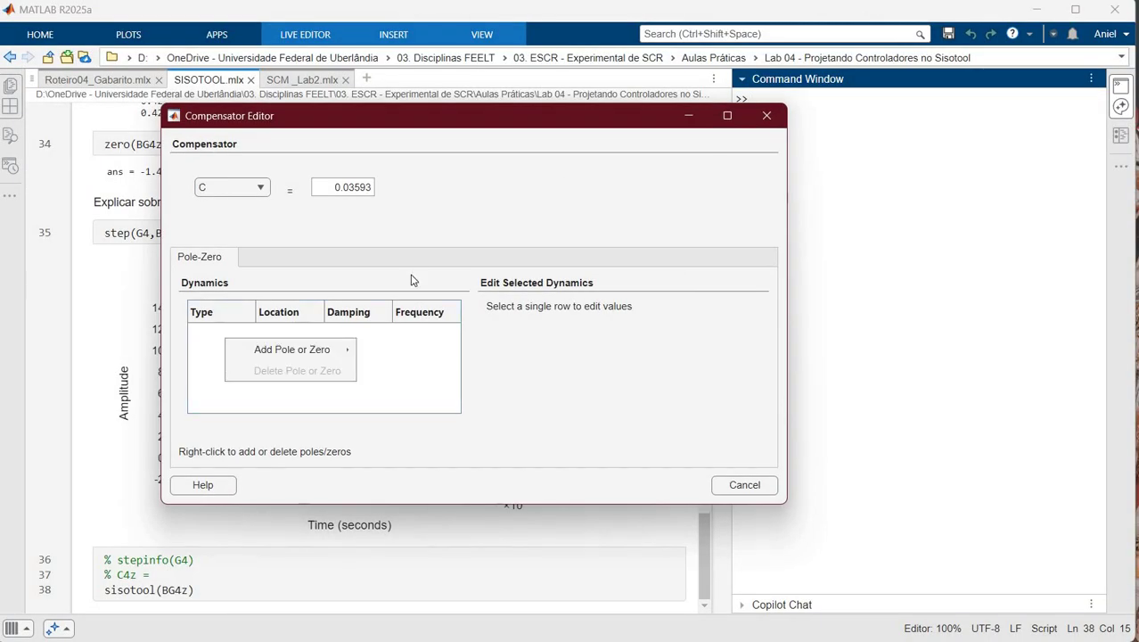
left_click(407, 223)
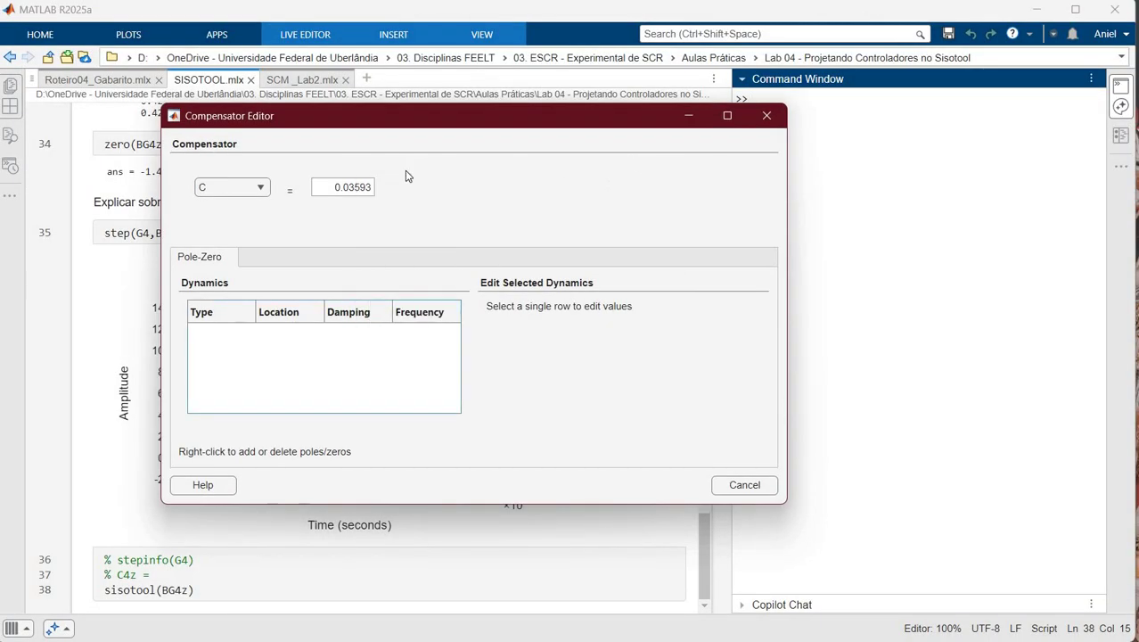
left_click(767, 121)
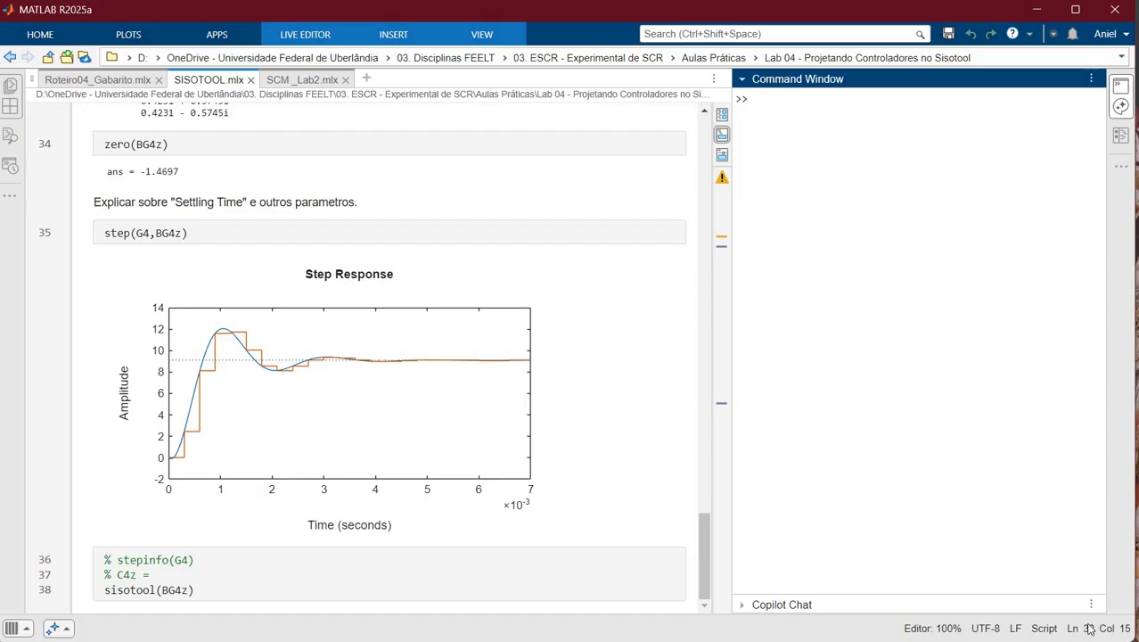
left_click(994, 593)
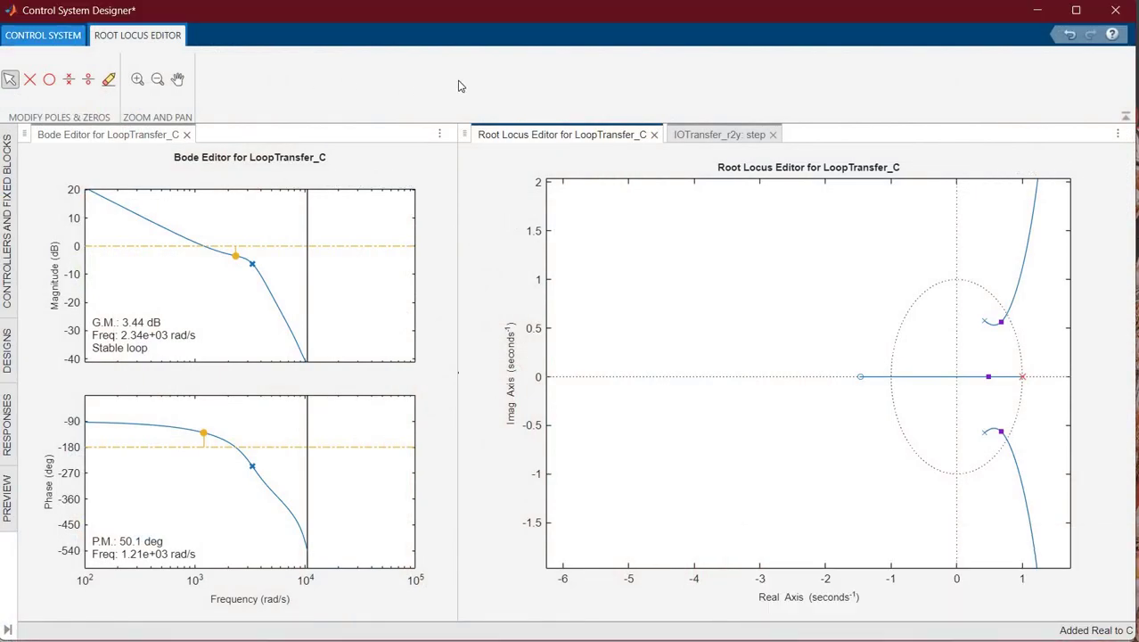
In the editor preferences, switch the Bode frequency units to Hz and back to rad/s, applying each change.
left_click(578, 71)
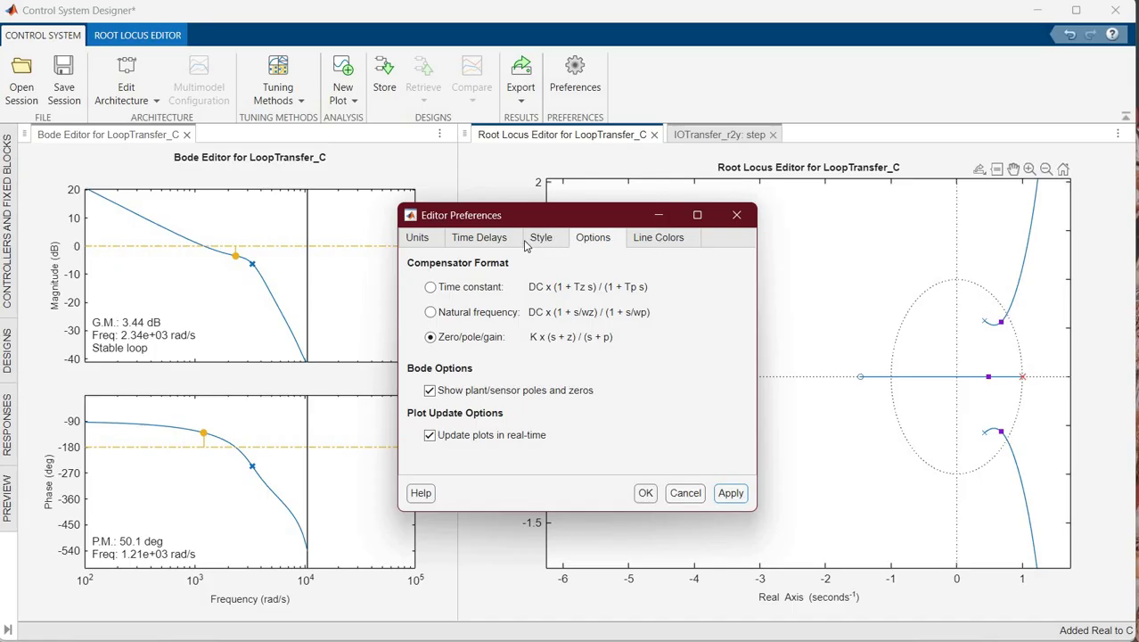
left_click(544, 241)
left_click(506, 243)
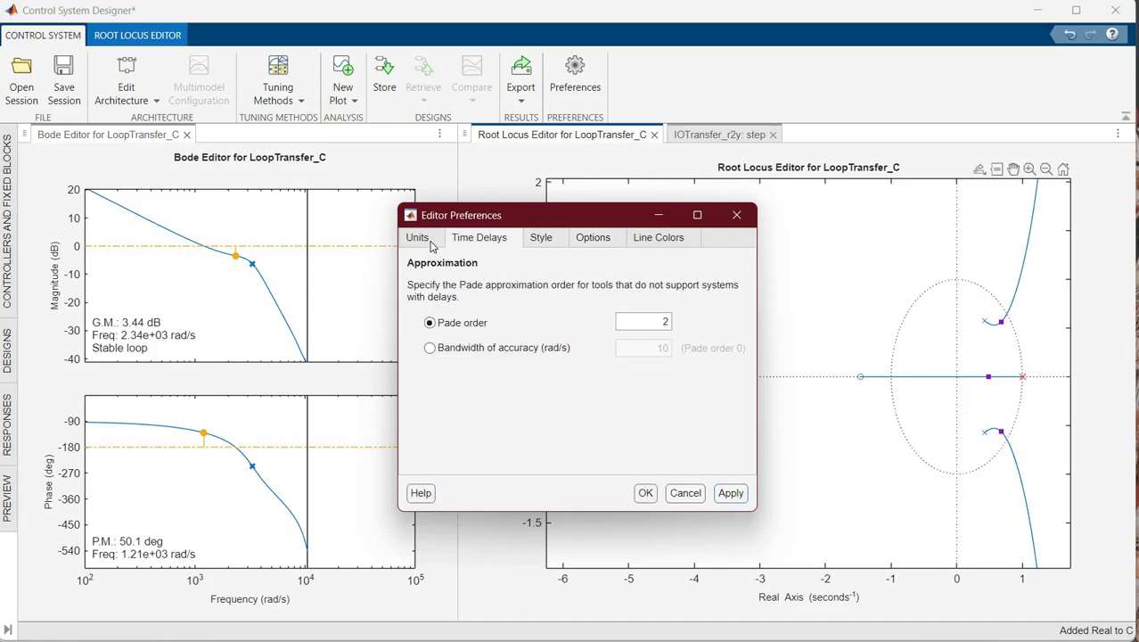
left_click(439, 244)
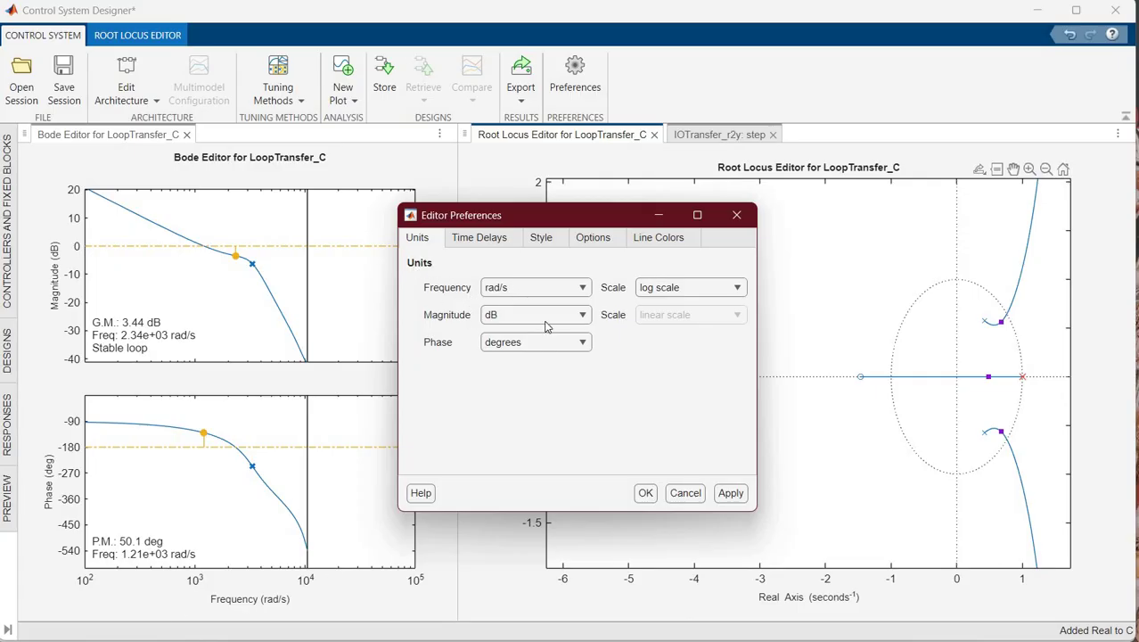
left_click(535, 287)
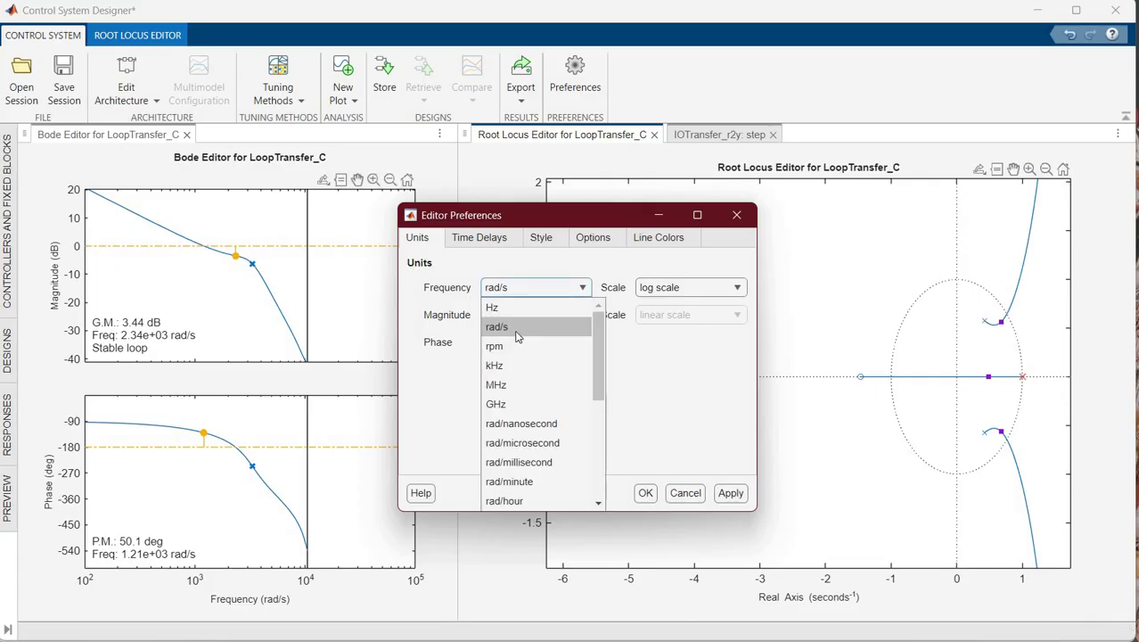
left_click(732, 497)
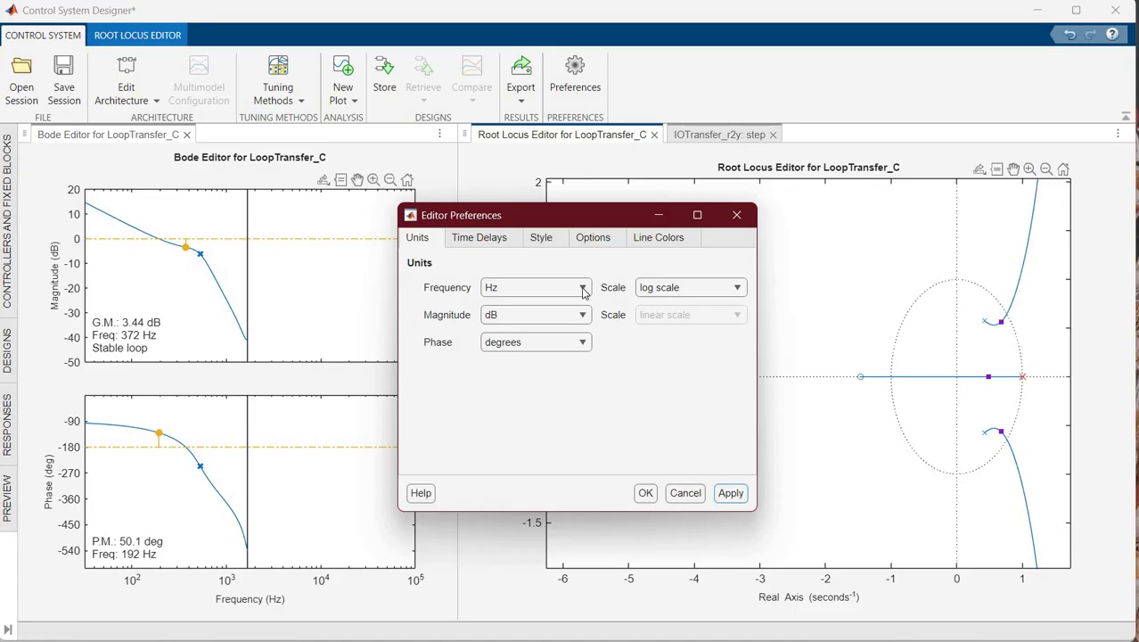
left_click(528, 289)
left_click(526, 323)
left_click(730, 495)
Switch the Bode magnitude units to absolute value and back to dB.
left_click(535, 315)
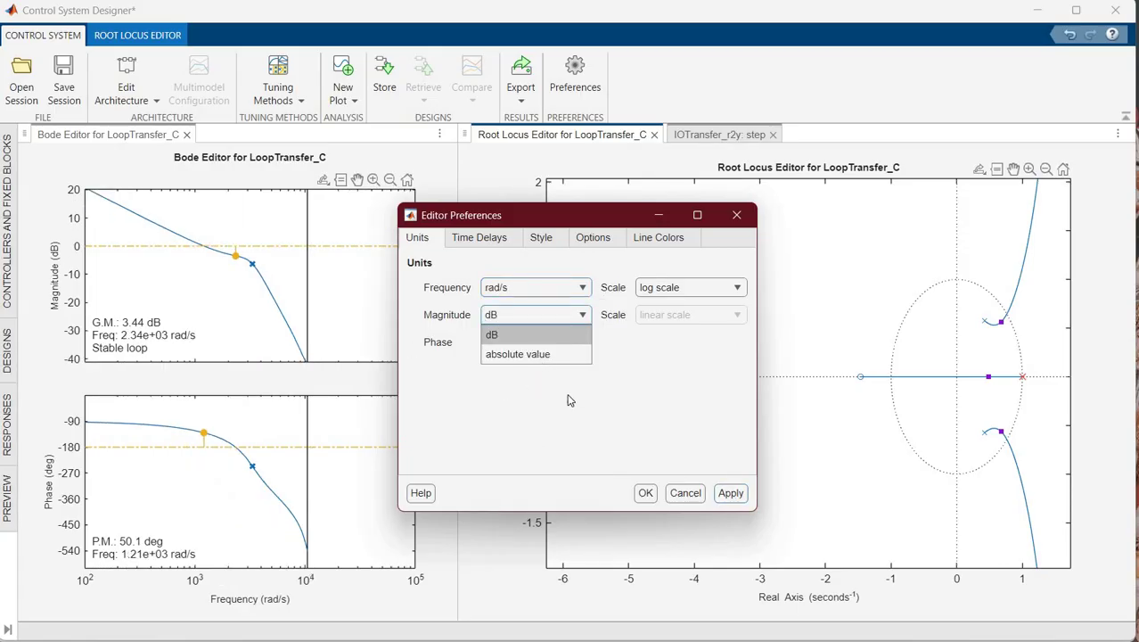
left_click(521, 351)
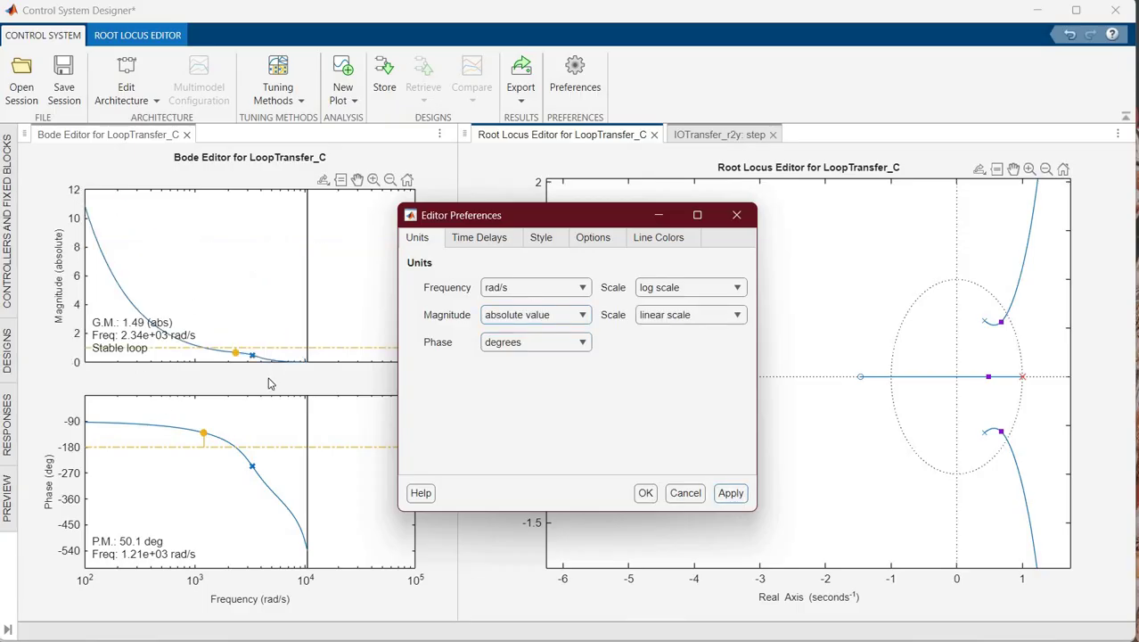
left_click(581, 315)
left_click(564, 337)
left_click(728, 496)
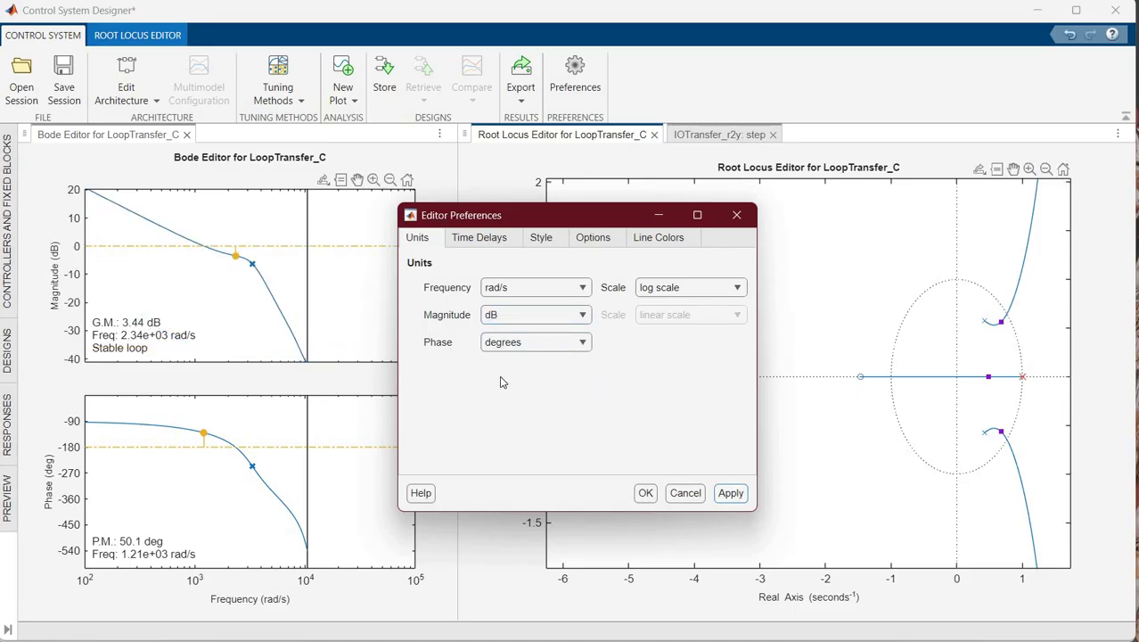
Review the phase units, time delay and line color preferences, and close the preferences without further changes.
left_click(510, 345)
left_click(642, 388)
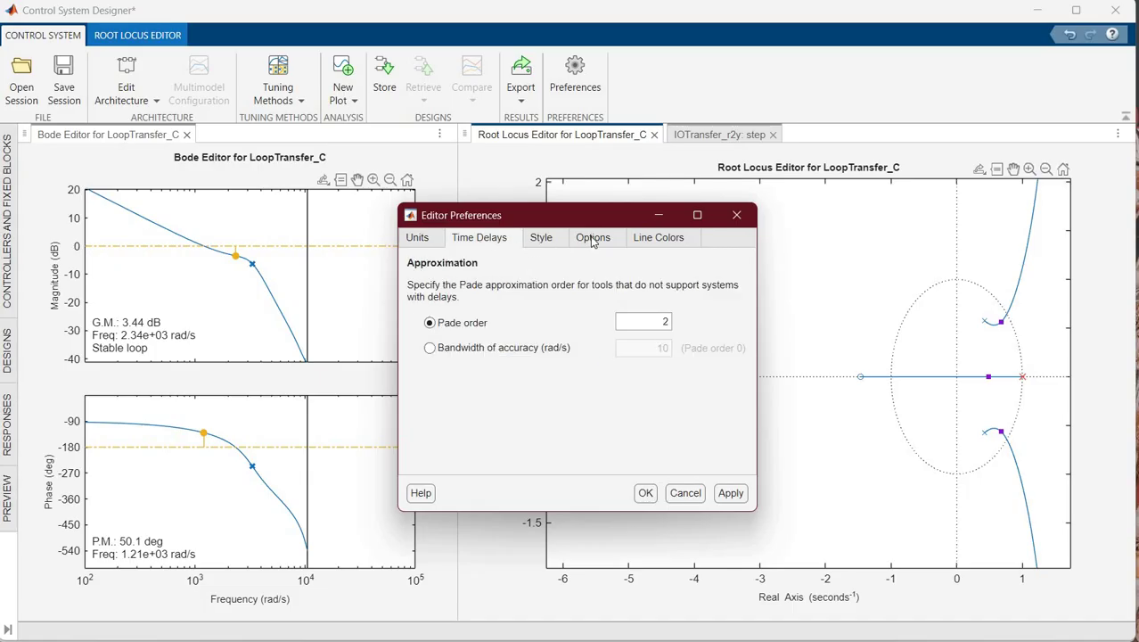
left_click(642, 243)
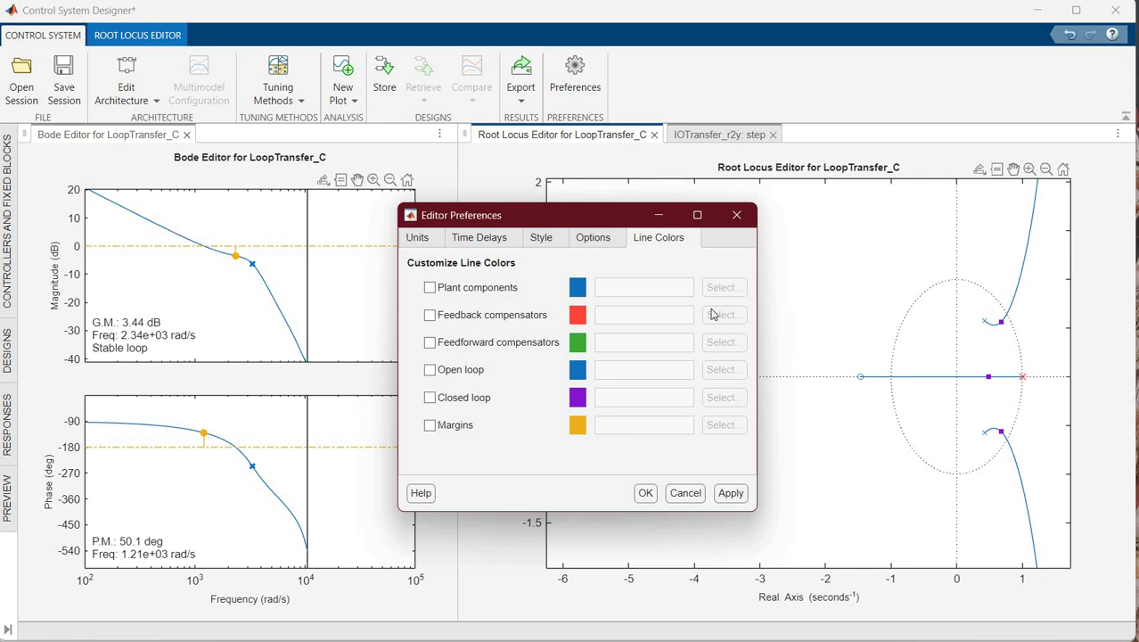
left_click_drag(561, 215, 438, 201)
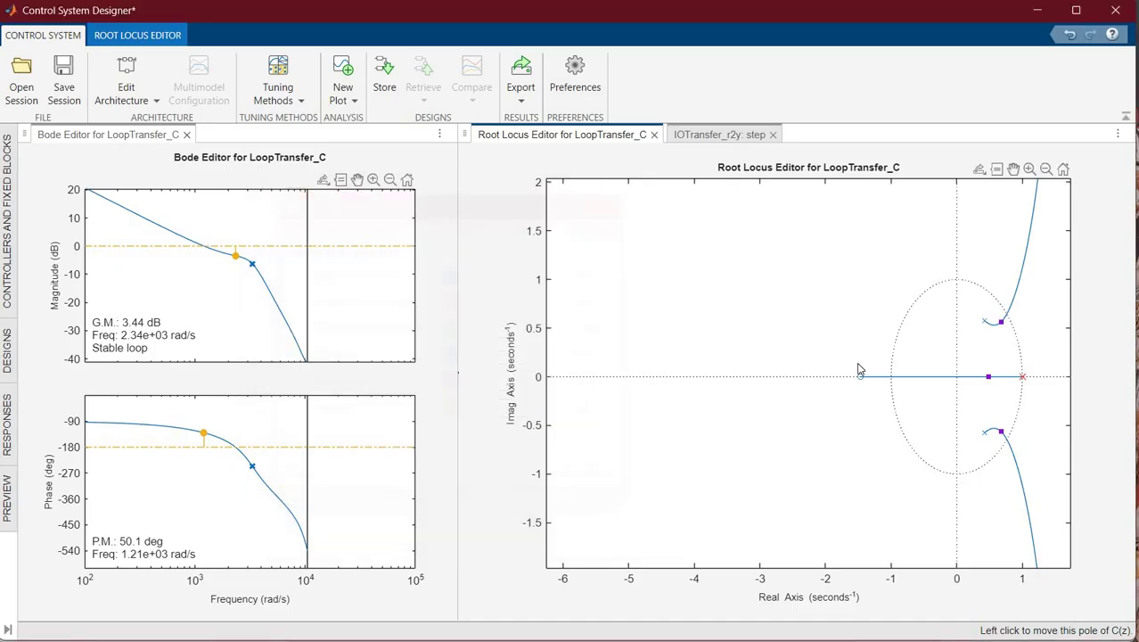
Mark the settling time on the closed-loop step response from r to y and display its value.
left_click(1014, 171)
left_click_drag(861, 256, 724, 266)
left_click(1031, 170)
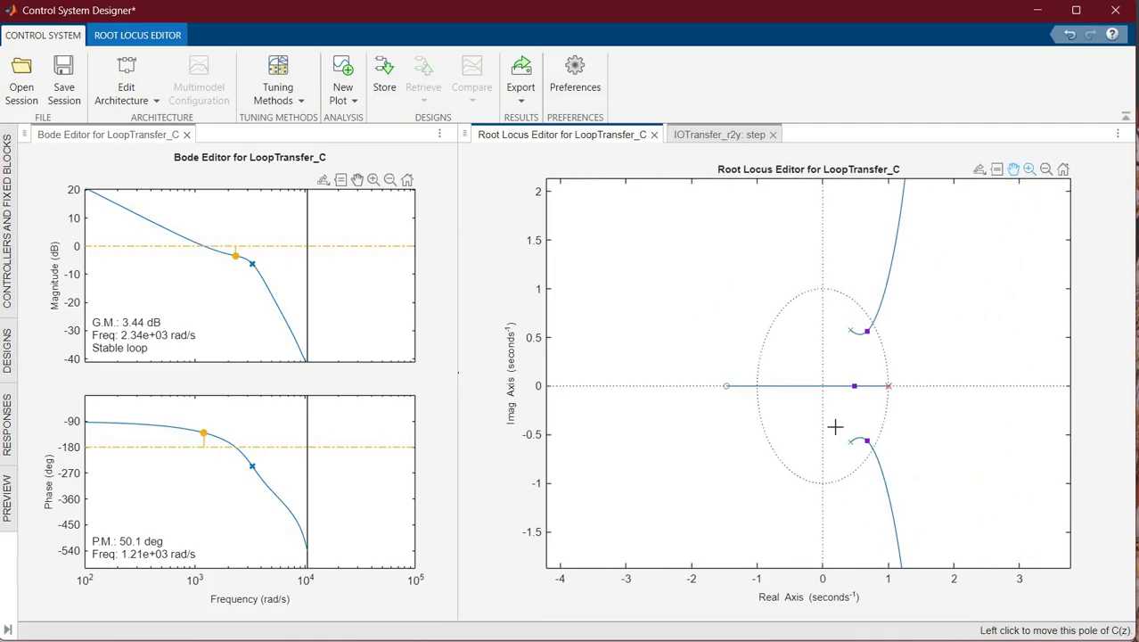
left_click_drag(901, 478, 909, 505)
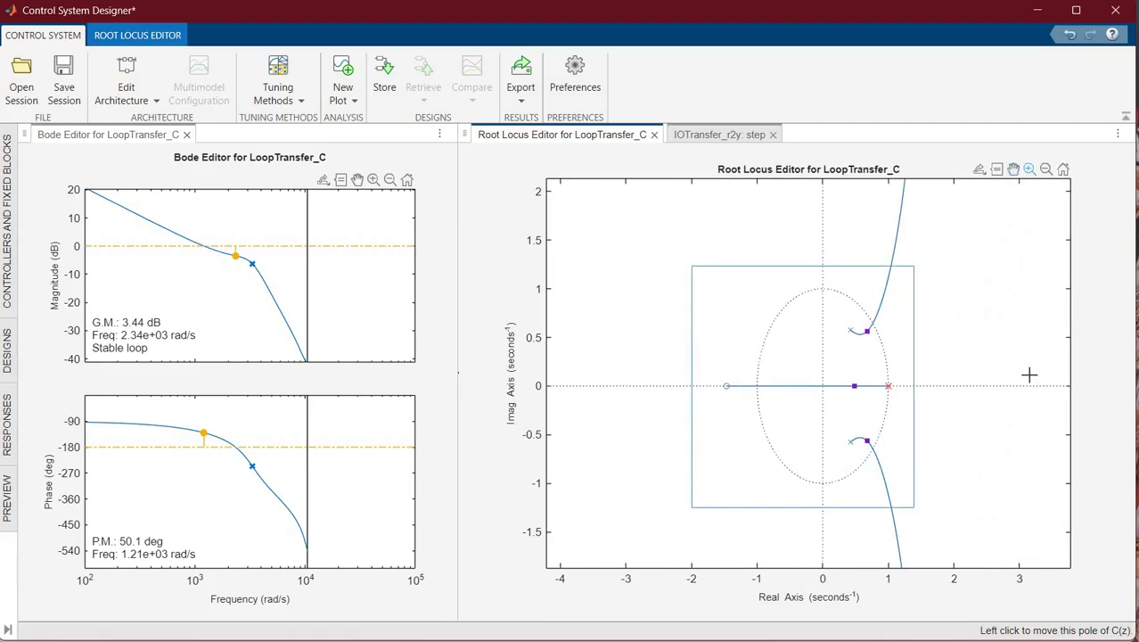
left_click(724, 134)
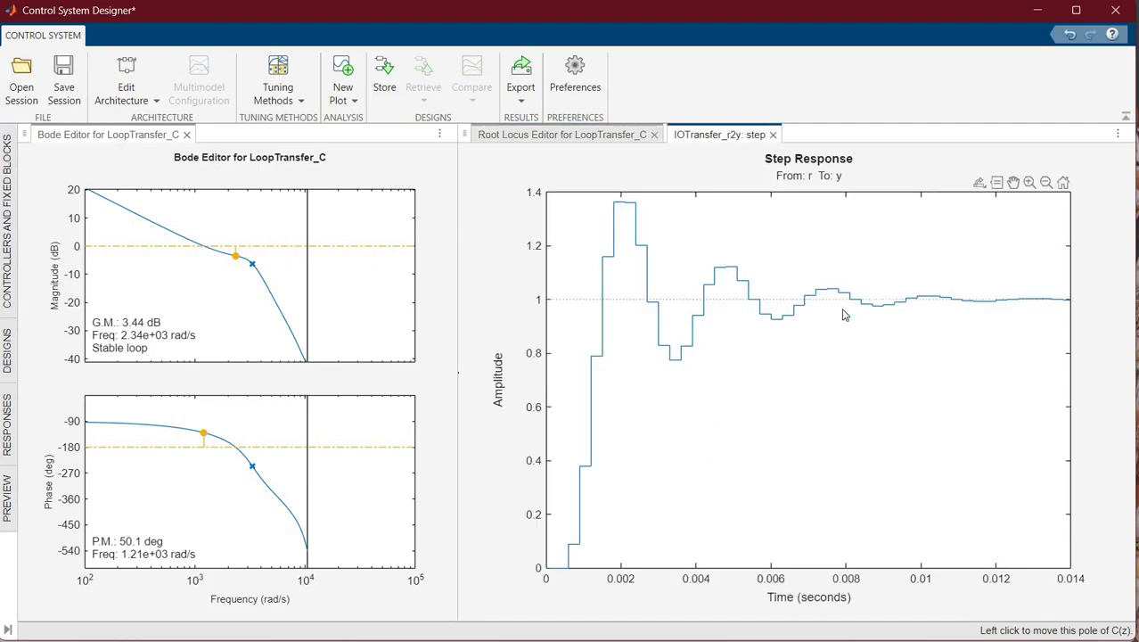
right_click(840, 401)
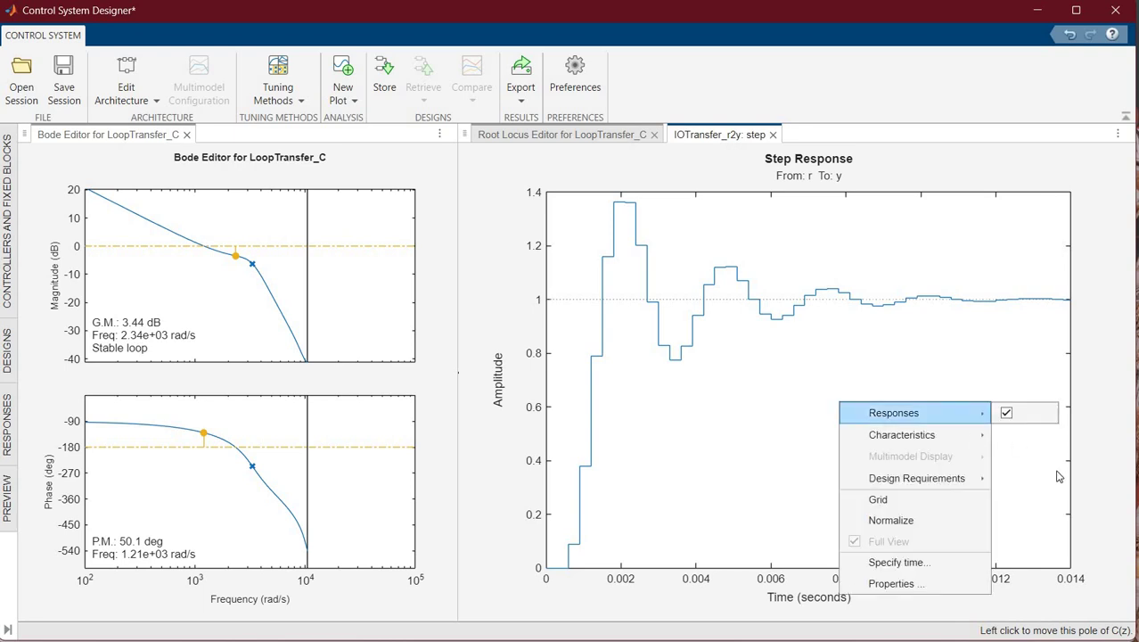
mouse_move(902, 434)
left_click(1050, 477)
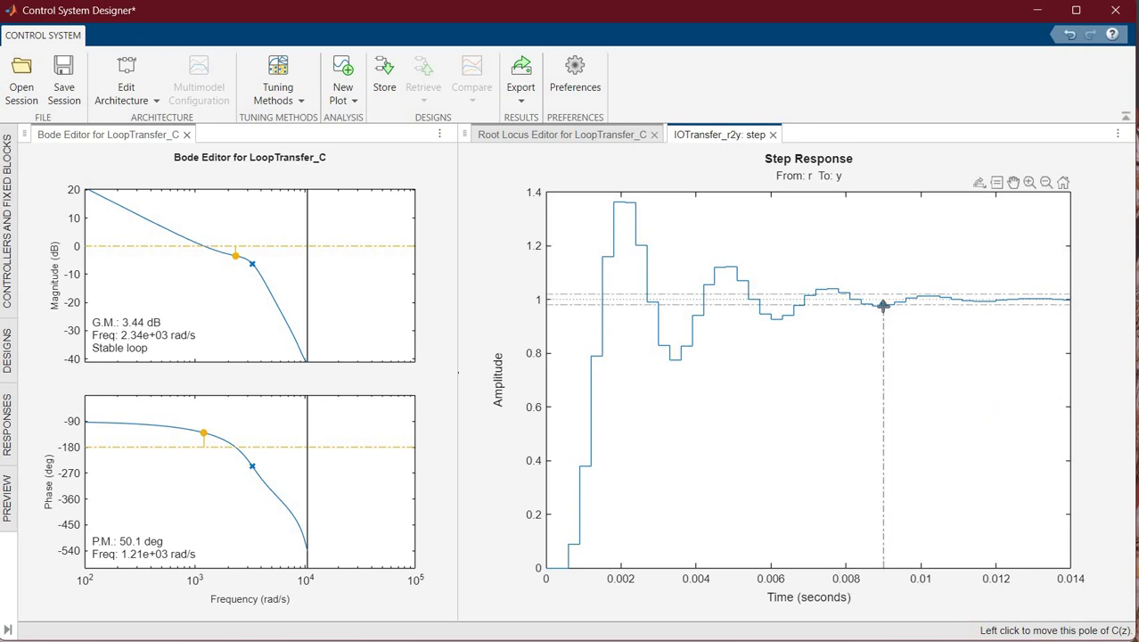
left_click(883, 305)
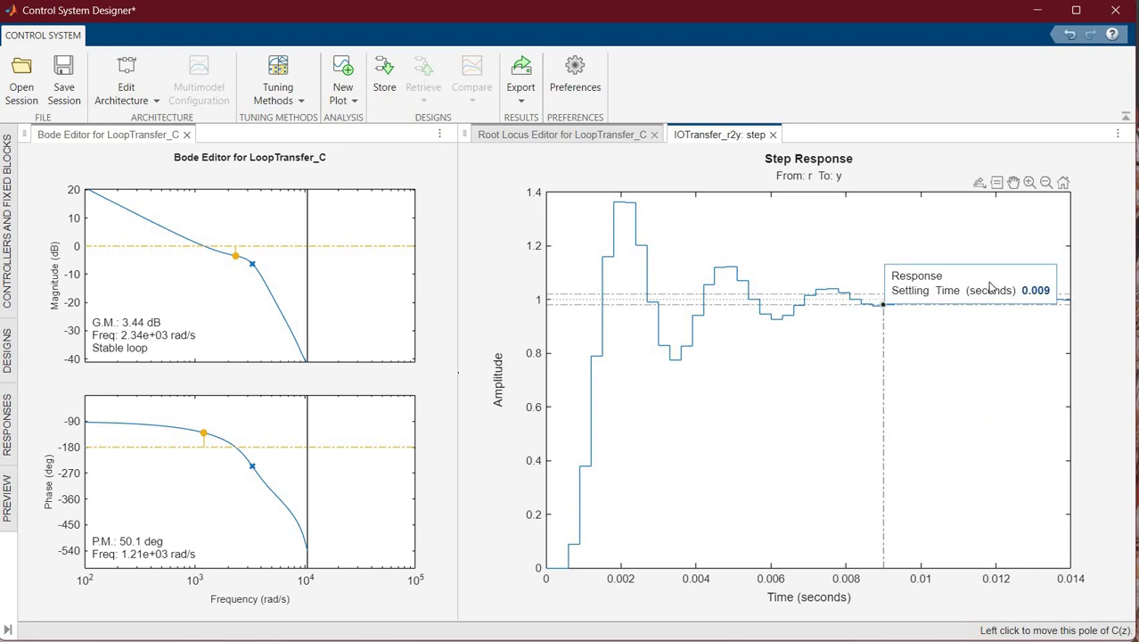
Compare the closed-loop pole positions on the root locus with the closed-loop step response.
left_click(605, 139)
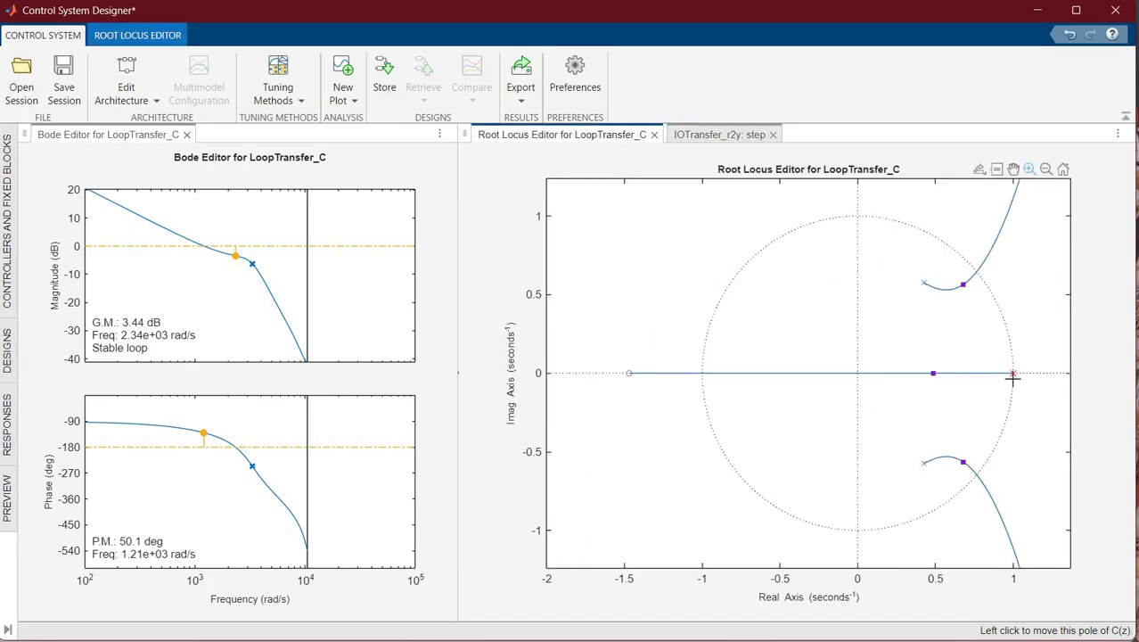
left_click(703, 135)
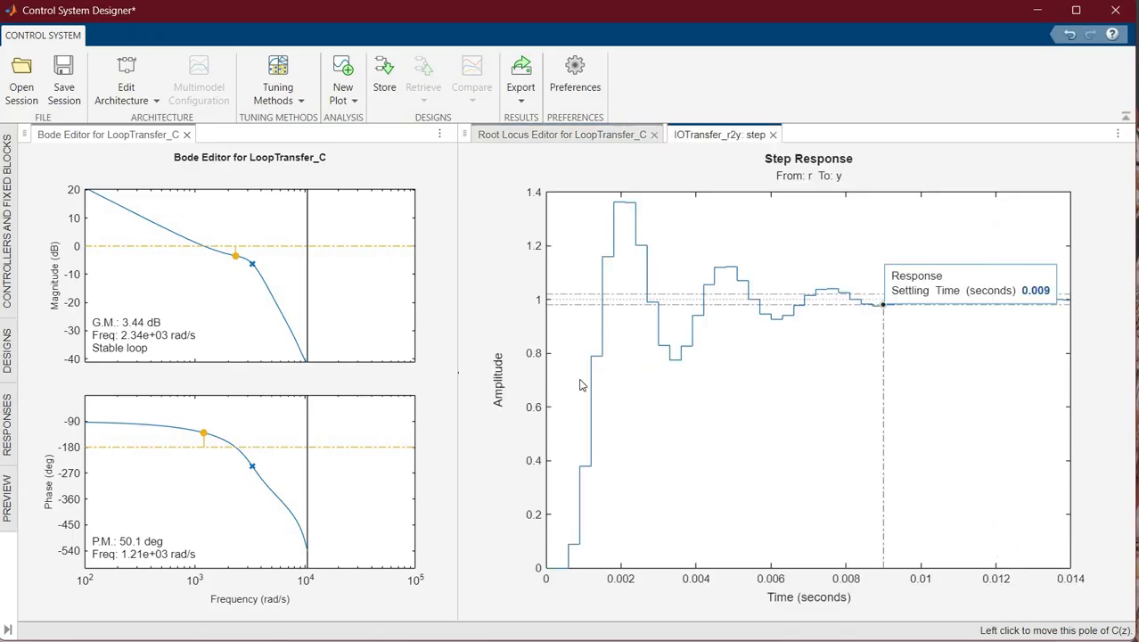
left_click(561, 135)
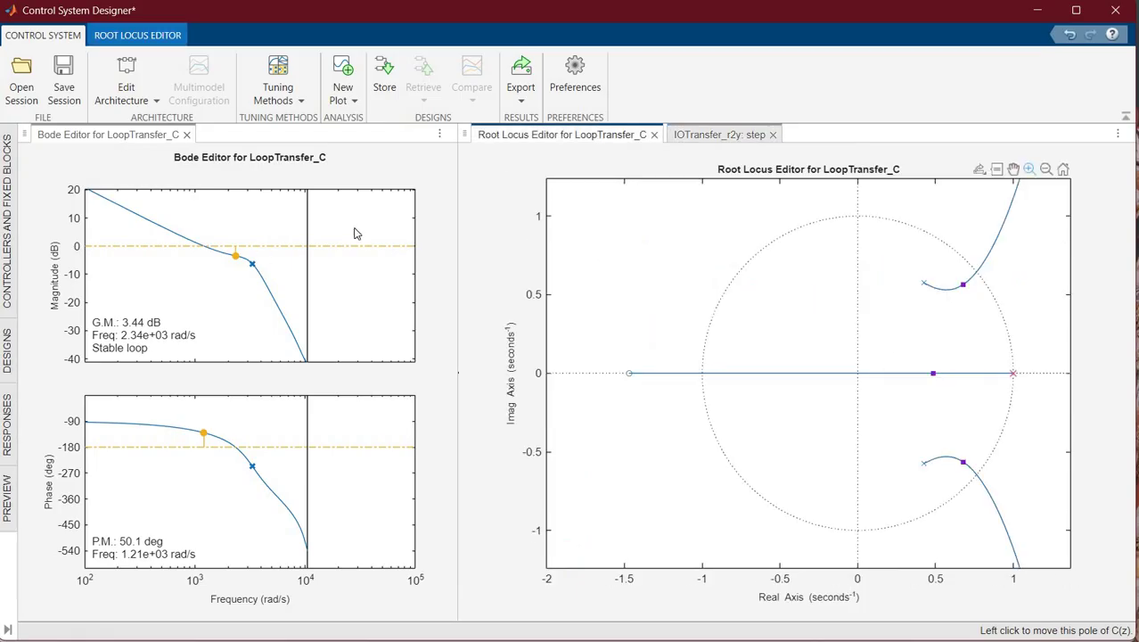
left_click(177, 34)
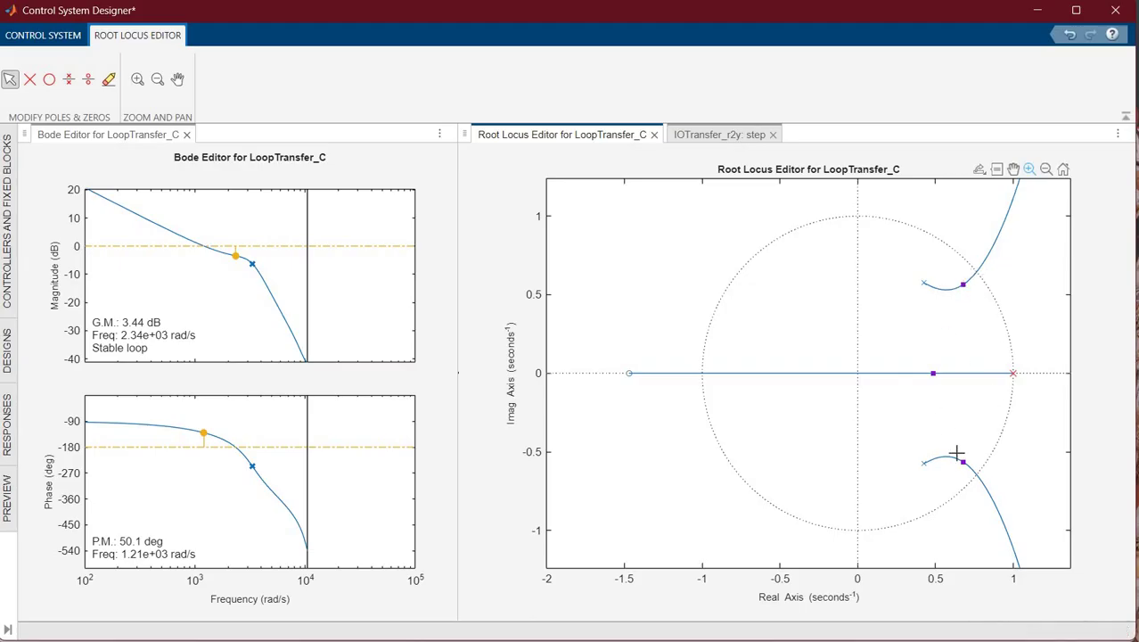
left_click(680, 134)
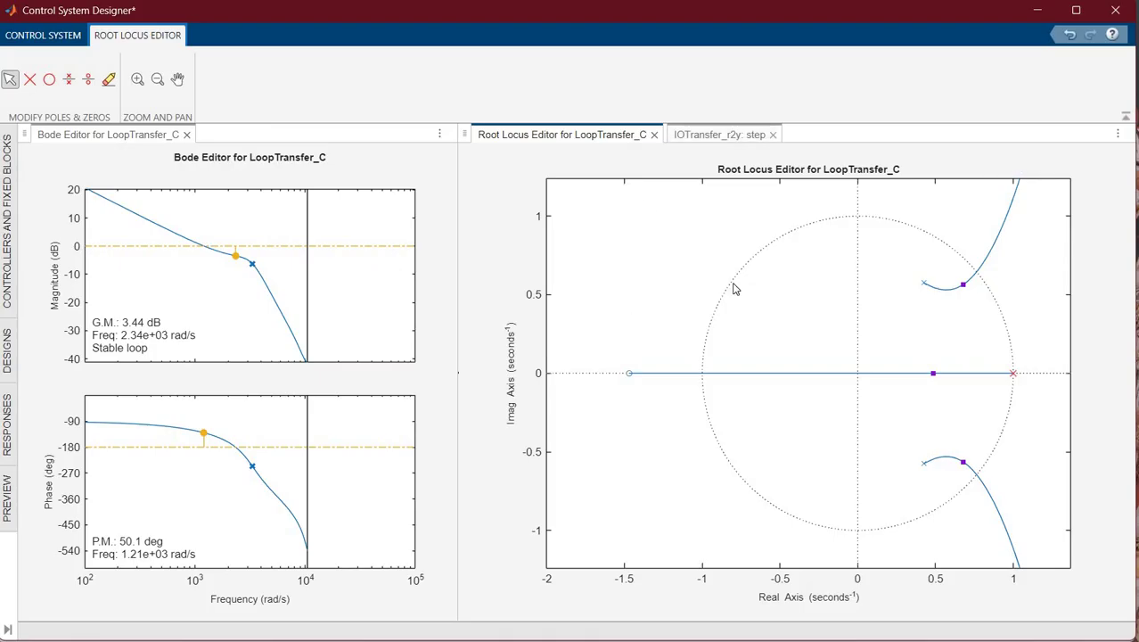
left_click(599, 135)
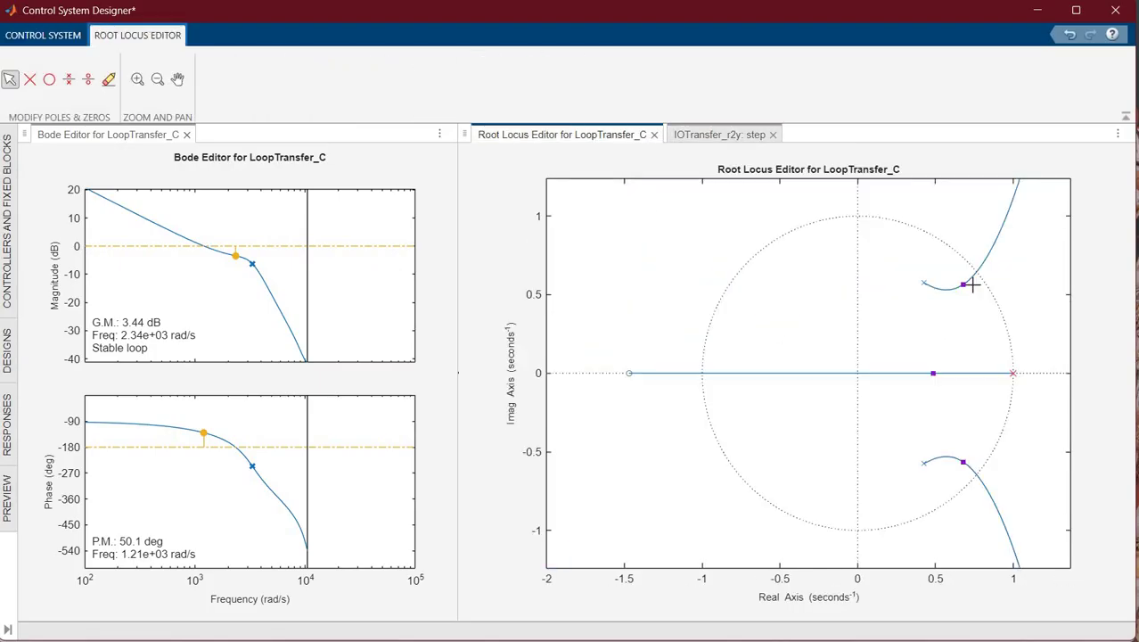
Add a complex pair of zeros to C(z) beside the plant's complex poles and place it at about 0.44 ± 0.5i.
left_click(87, 80)
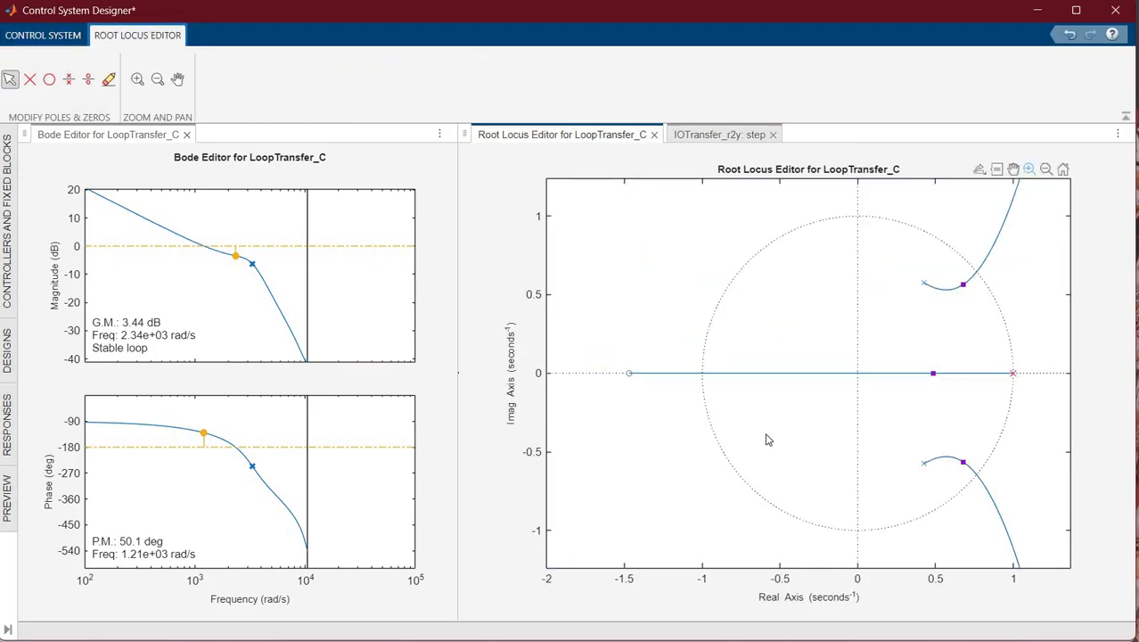
left_click(919, 289)
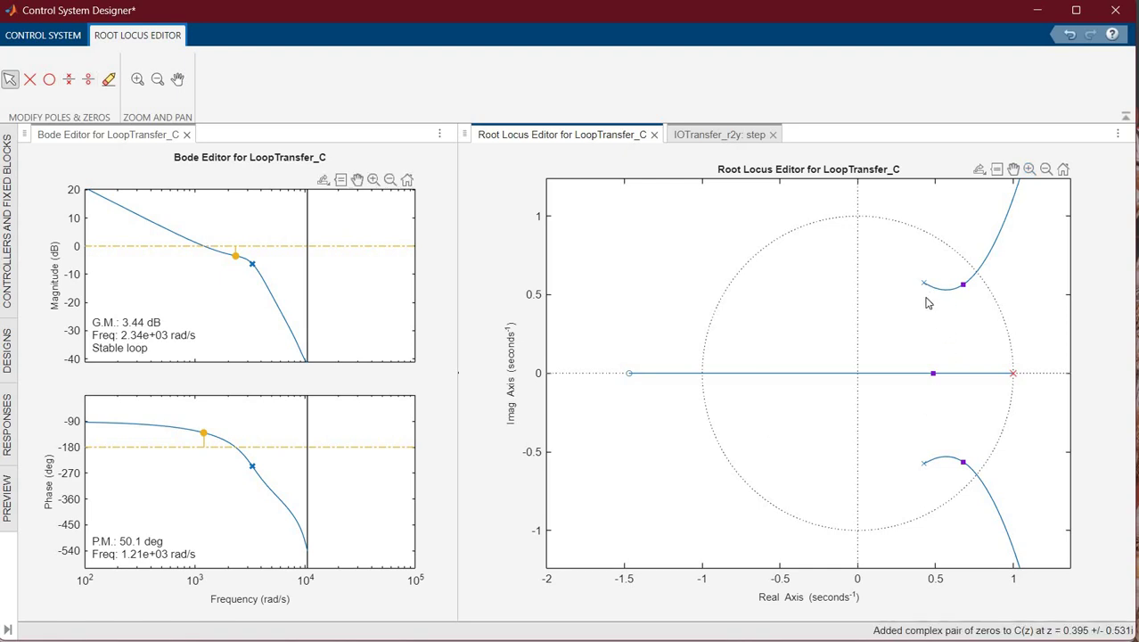
left_click_drag(926, 292, 968, 369)
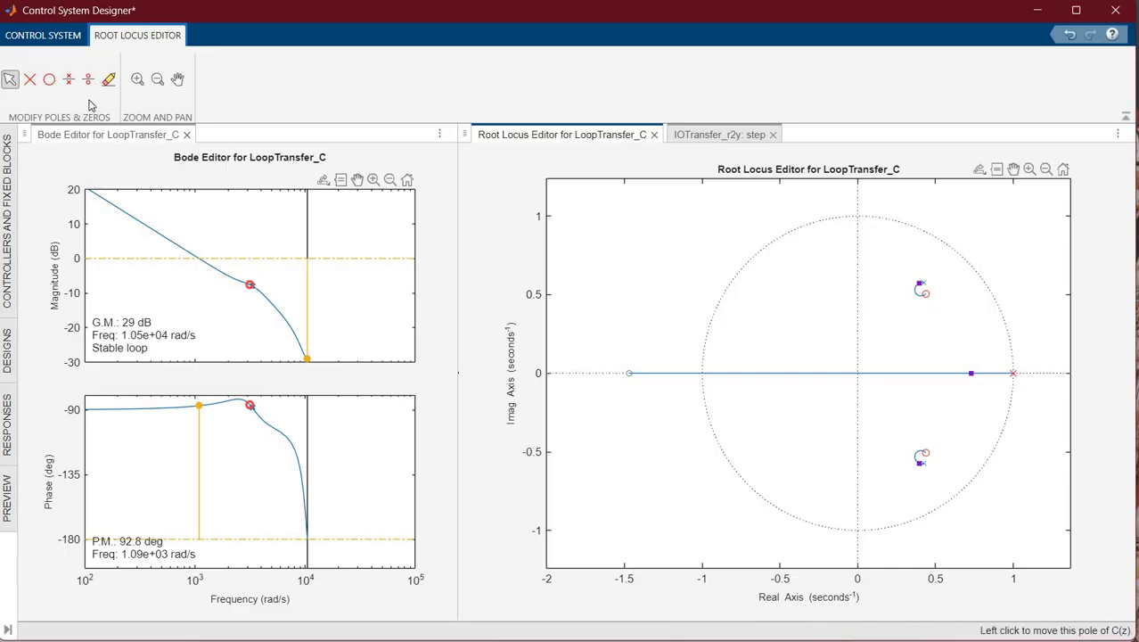
Add a real pole to C(z) near the origin, at z = -0.012.
left_click(29, 80)
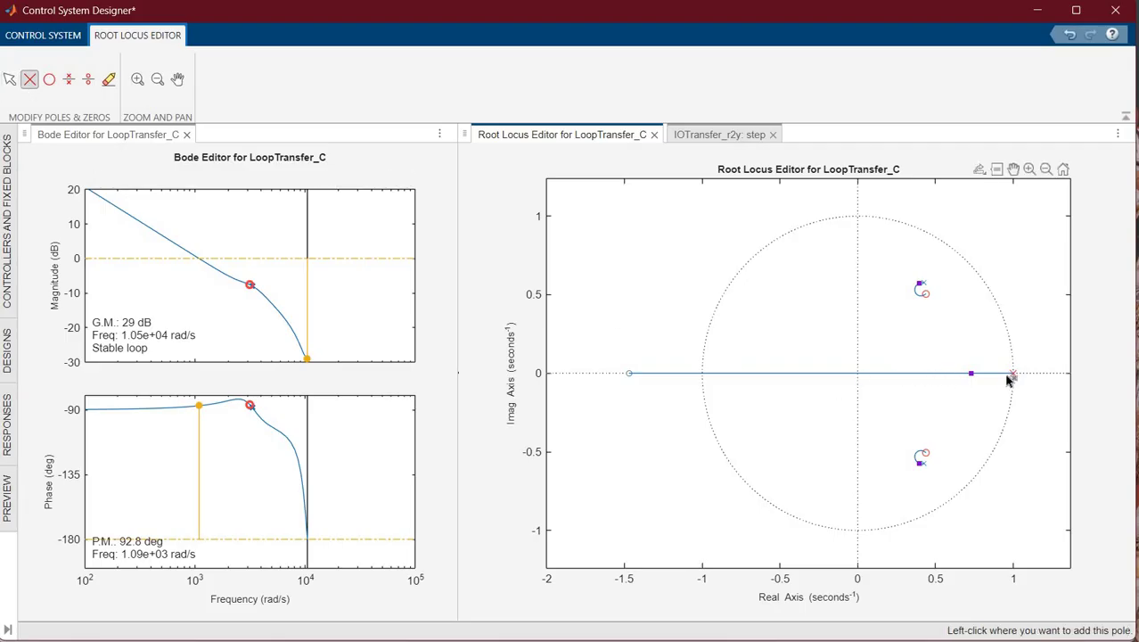
left_click(858, 375)
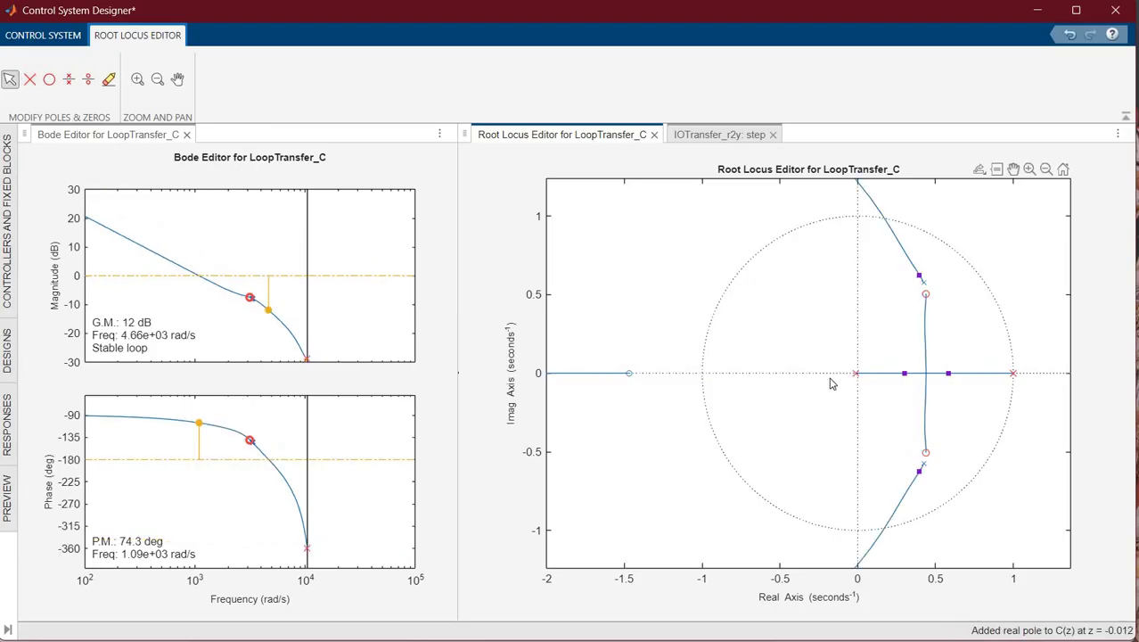
Set the location of the real pole near the origin in compensator C to 0.
right_click(862, 378)
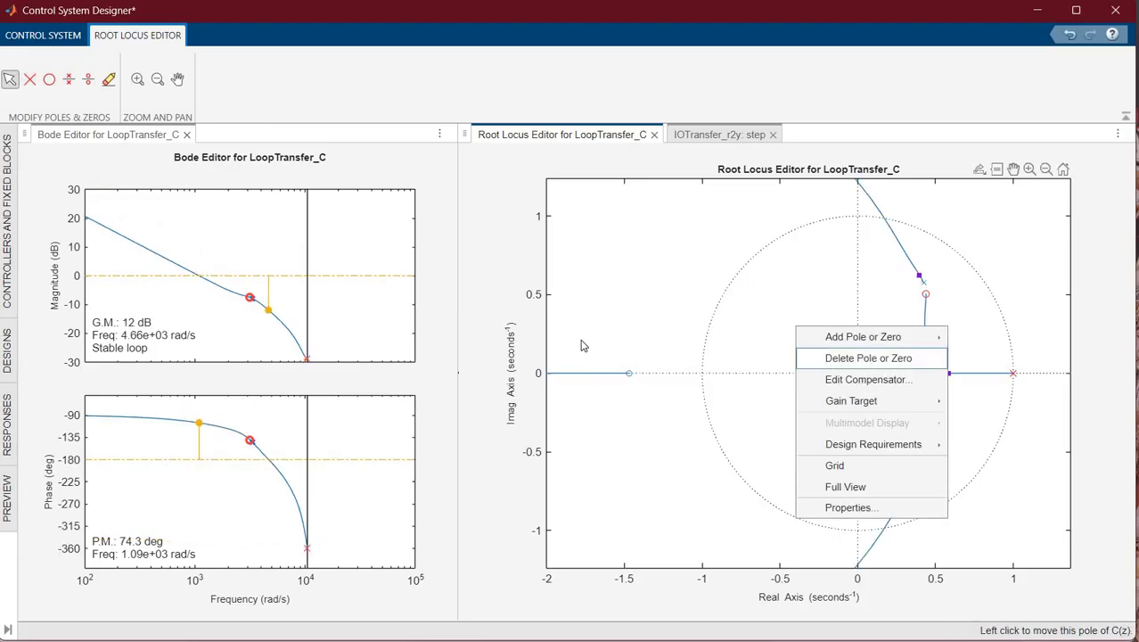
left_click(198, 233)
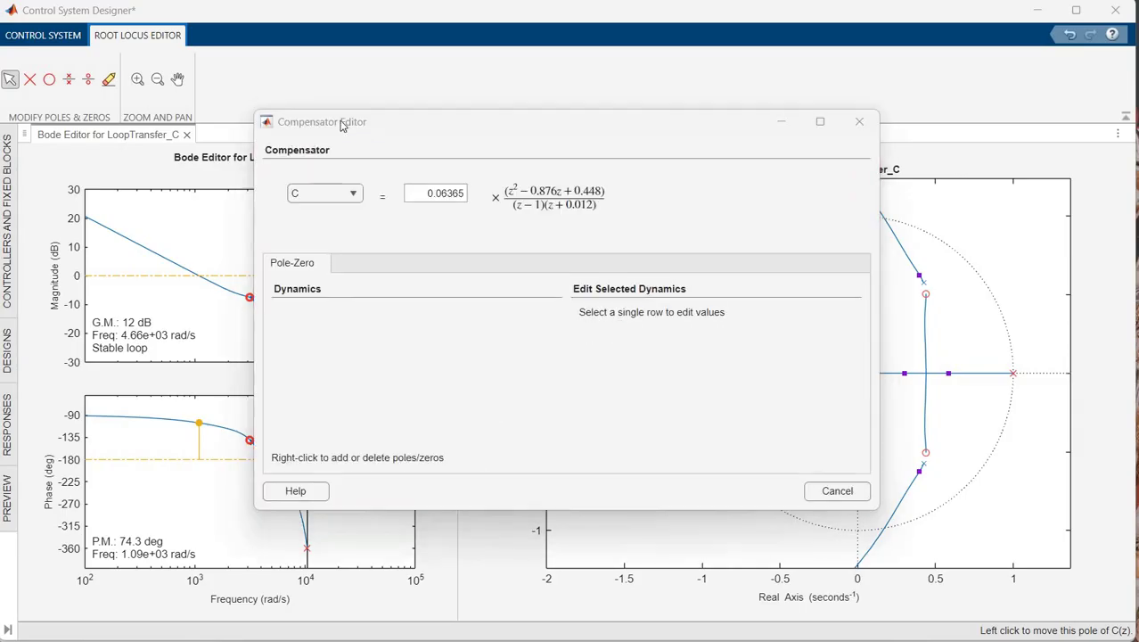
left_click_drag(343, 124, 237, 121)
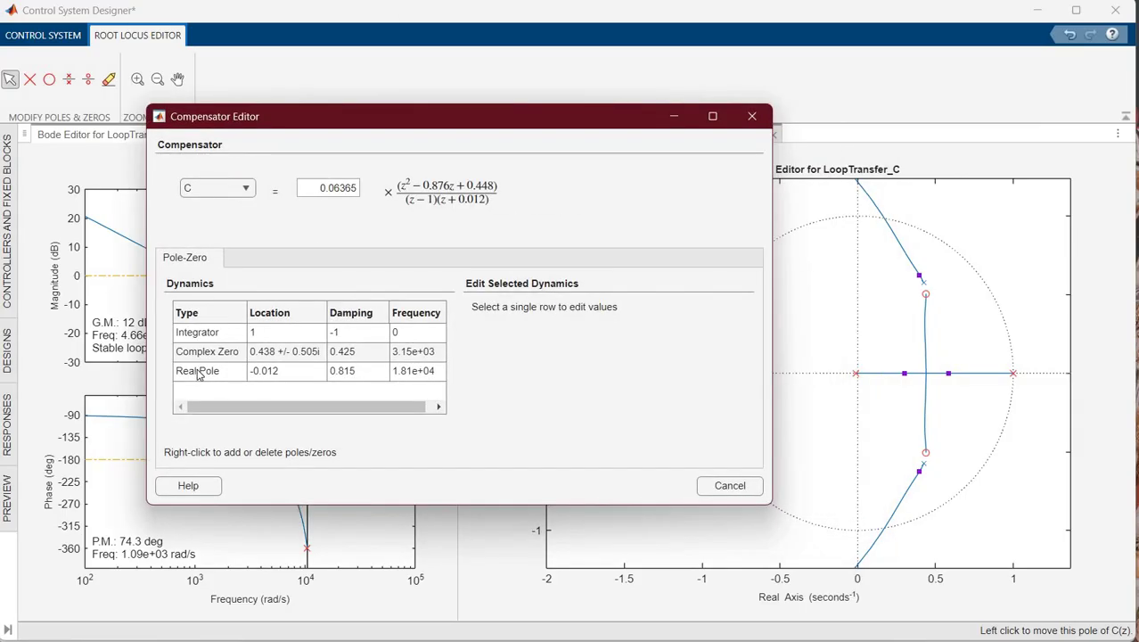
left_click(198, 374)
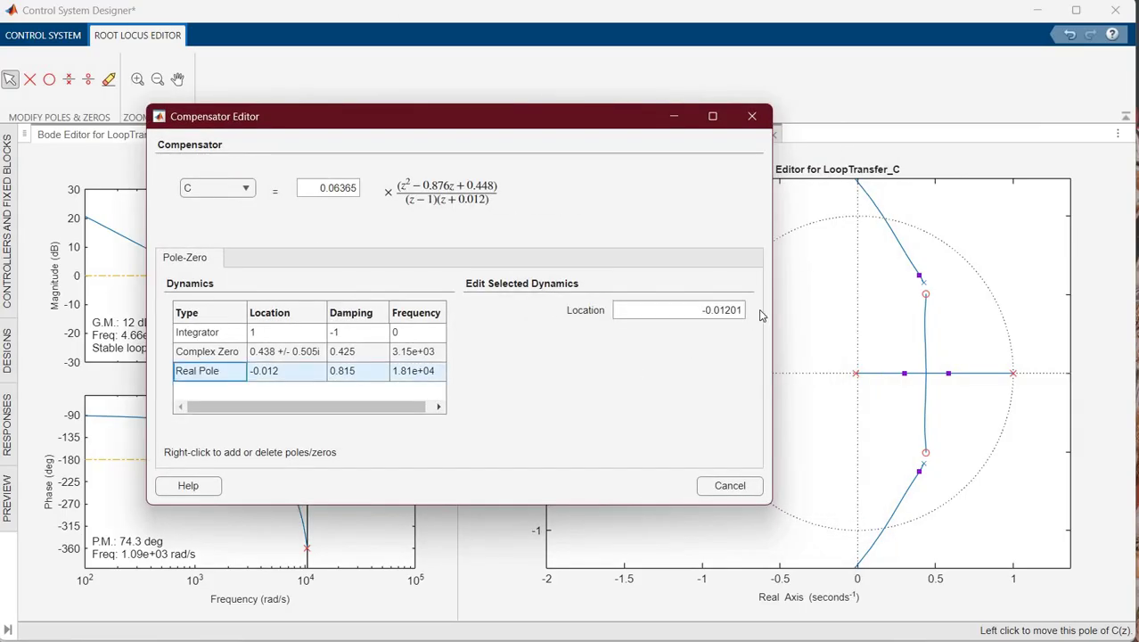
left_click_drag(687, 311, 762, 313)
key("BackSpace")
key("BackSpace")
key("BackSpace")
key("BackSpace")
key("BackSpace")
key("BackSpace")
key("BackSpace")
key("BackSpace")
key("BackSpace")
key("BackSpace")
key("BackSpace")
key("BackSpace")
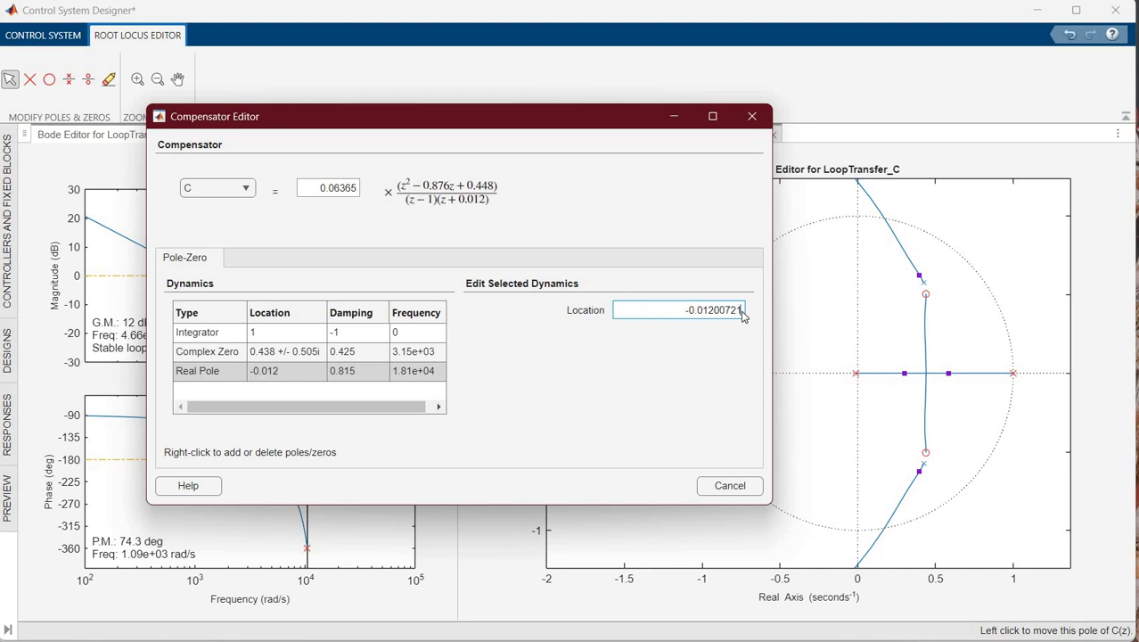
type("0")
key("Return")
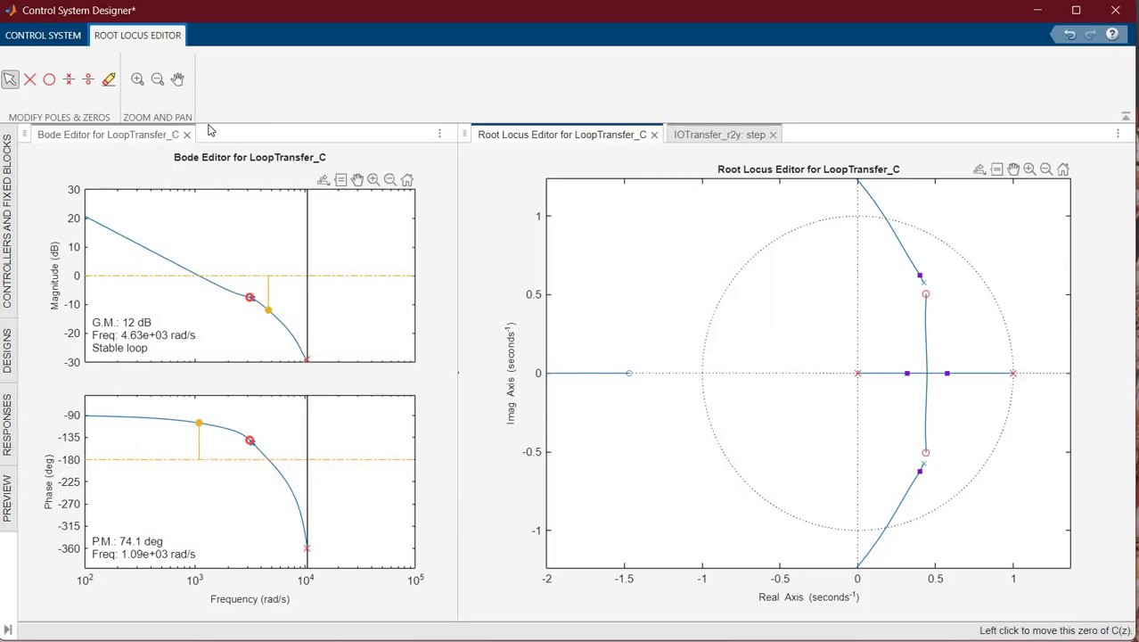
Review the gain, transfer function and pole-zero locations of compensator C in the Compensator Editor.
right_click(635, 227)
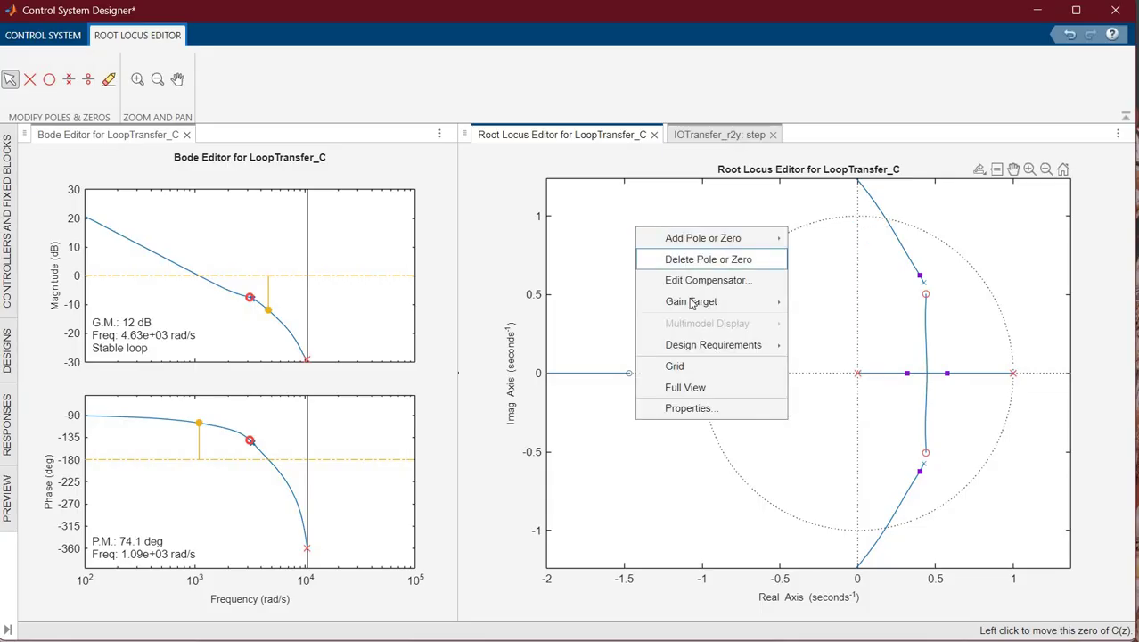
left_click(628, 356)
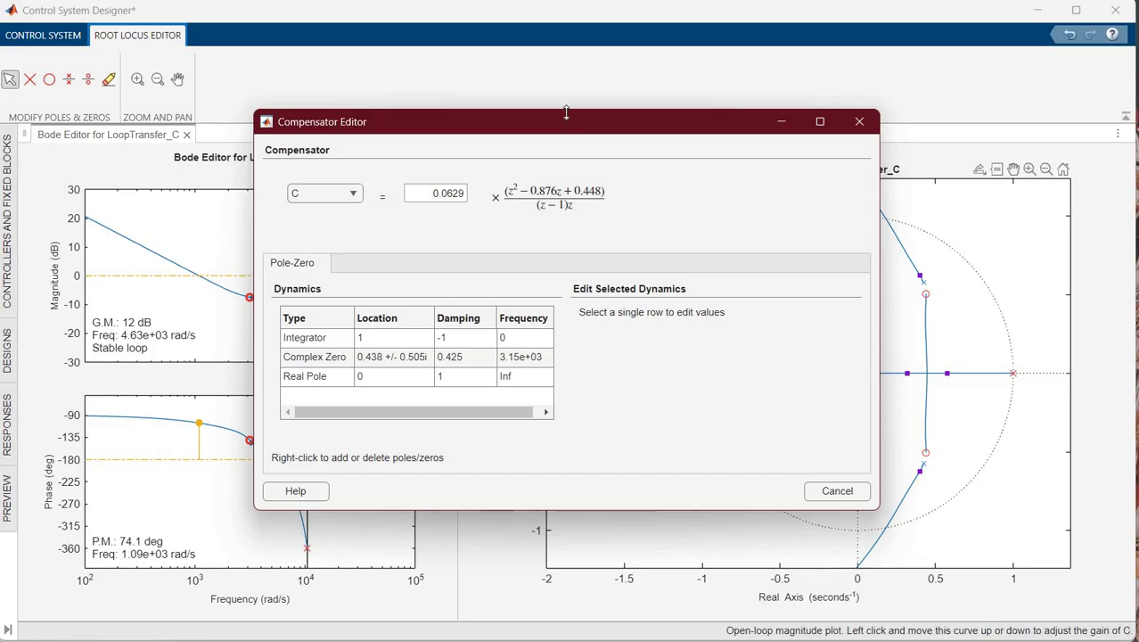
left_click_drag(646, 121, 682, 194)
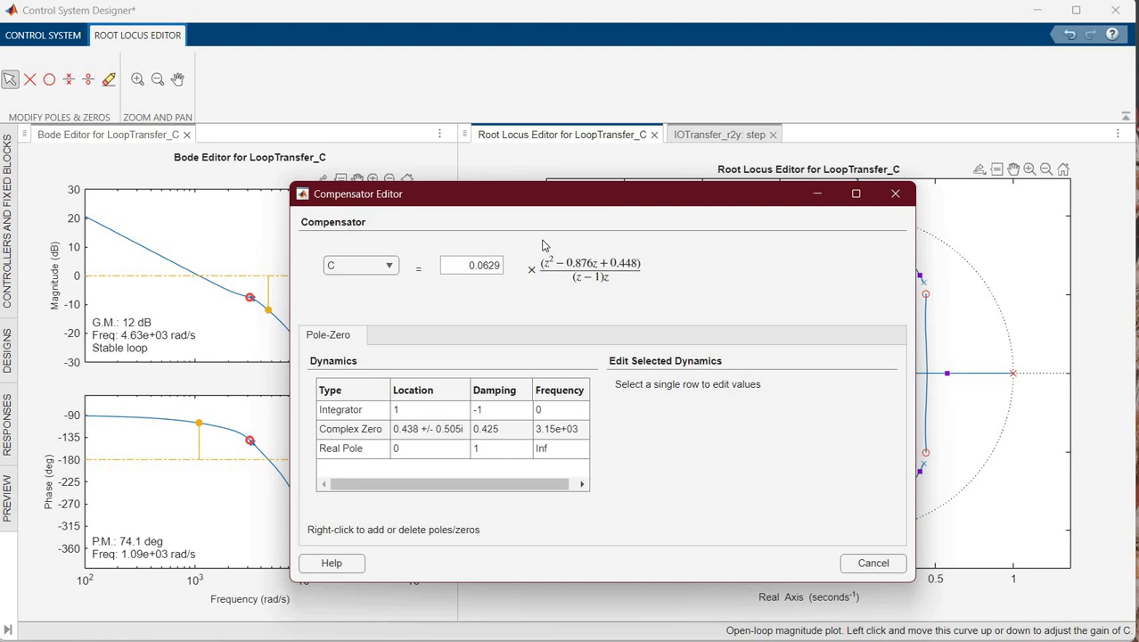
left_click_drag(544, 193, 546, 161)
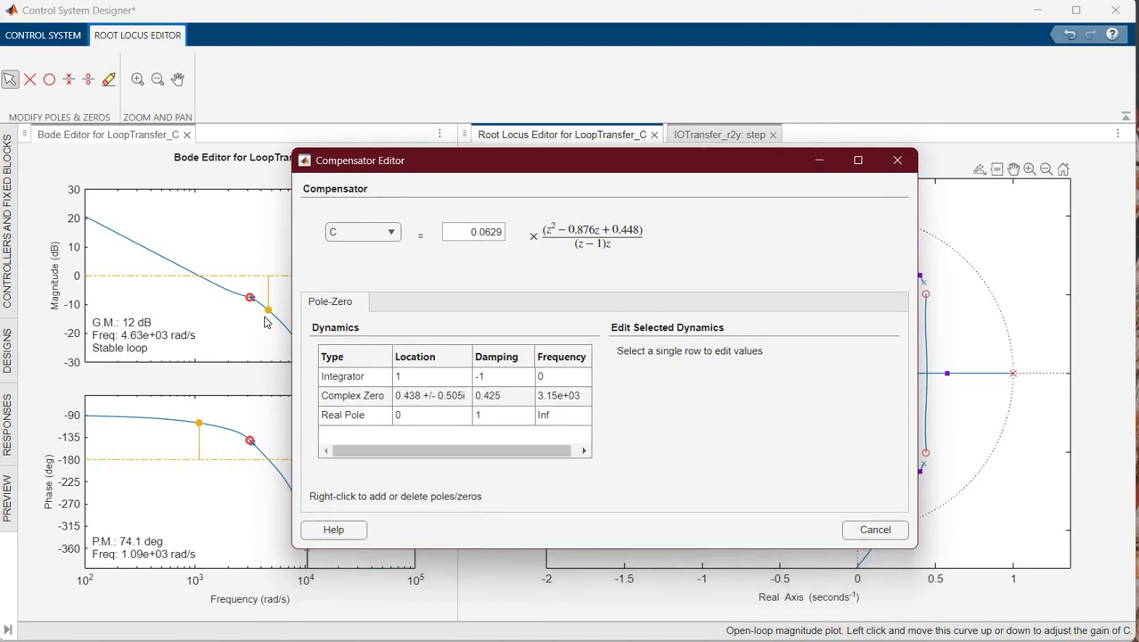
left_click(265, 323)
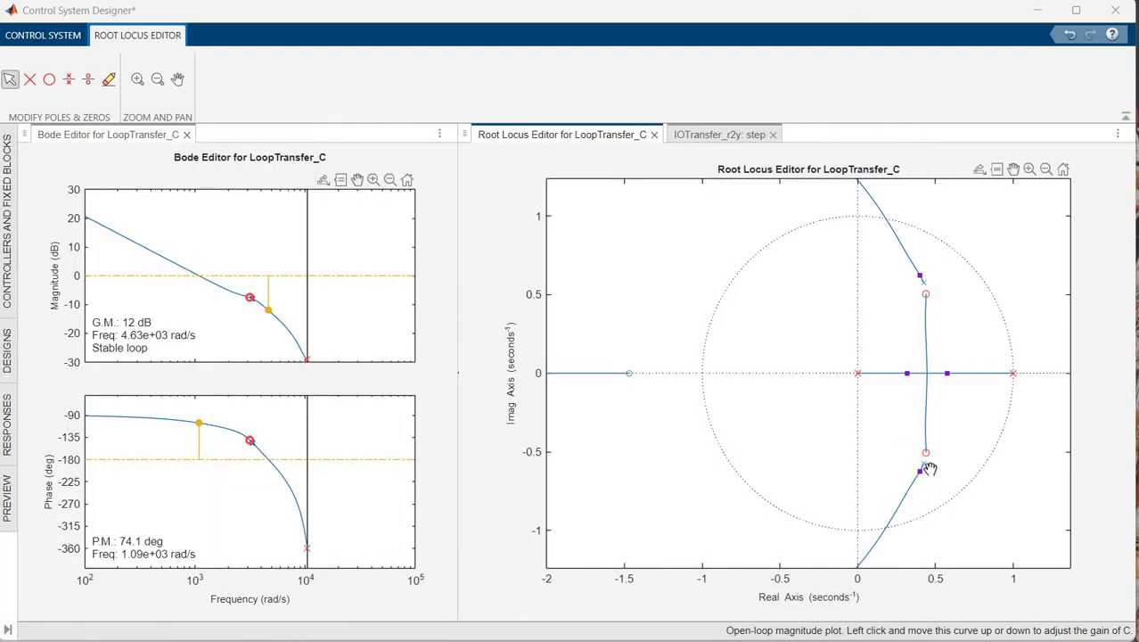
Move the complex zero pair of C(z) closer to the plant's complex poles, to z = 0.434 ± 0.562i.
left_click(138, 81)
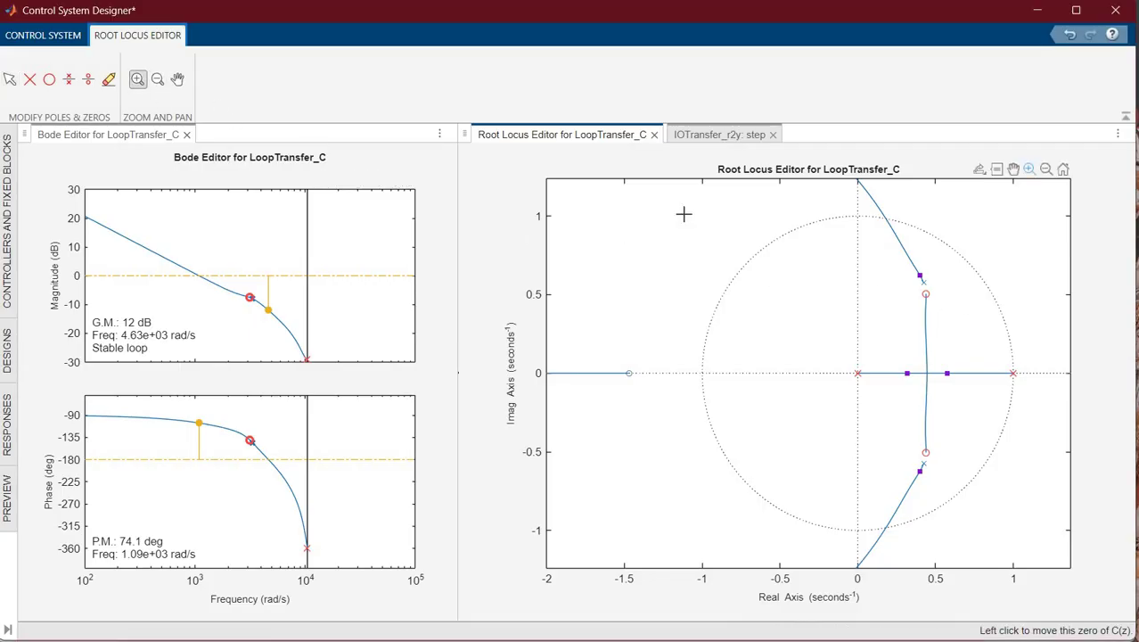
left_click_drag(893, 266, 940, 317)
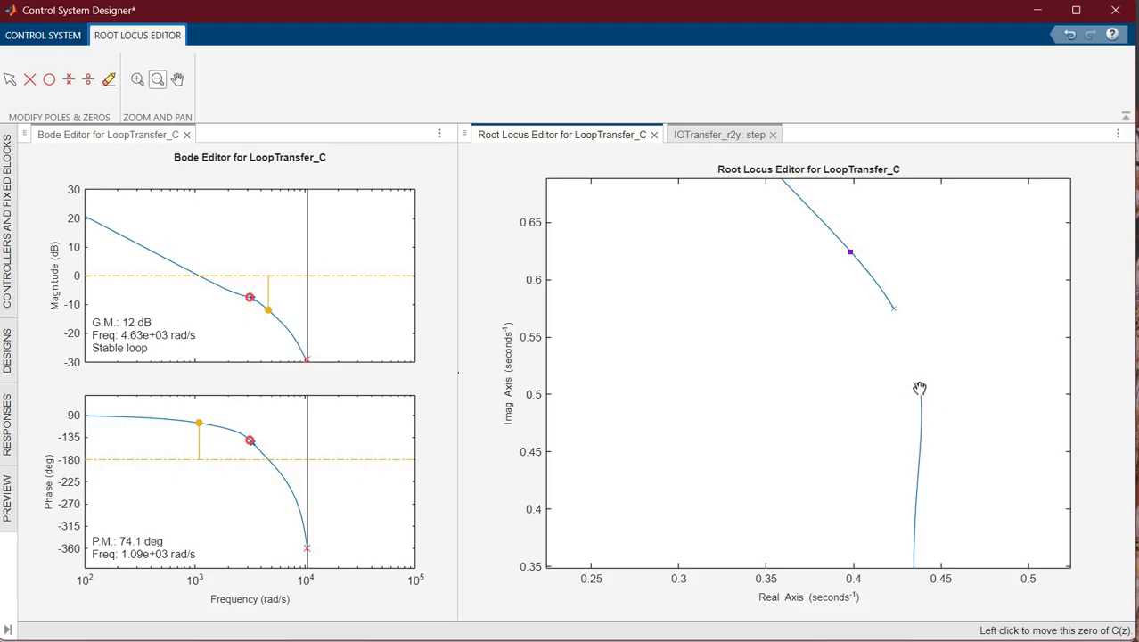
left_click_drag(920, 389, 906, 326)
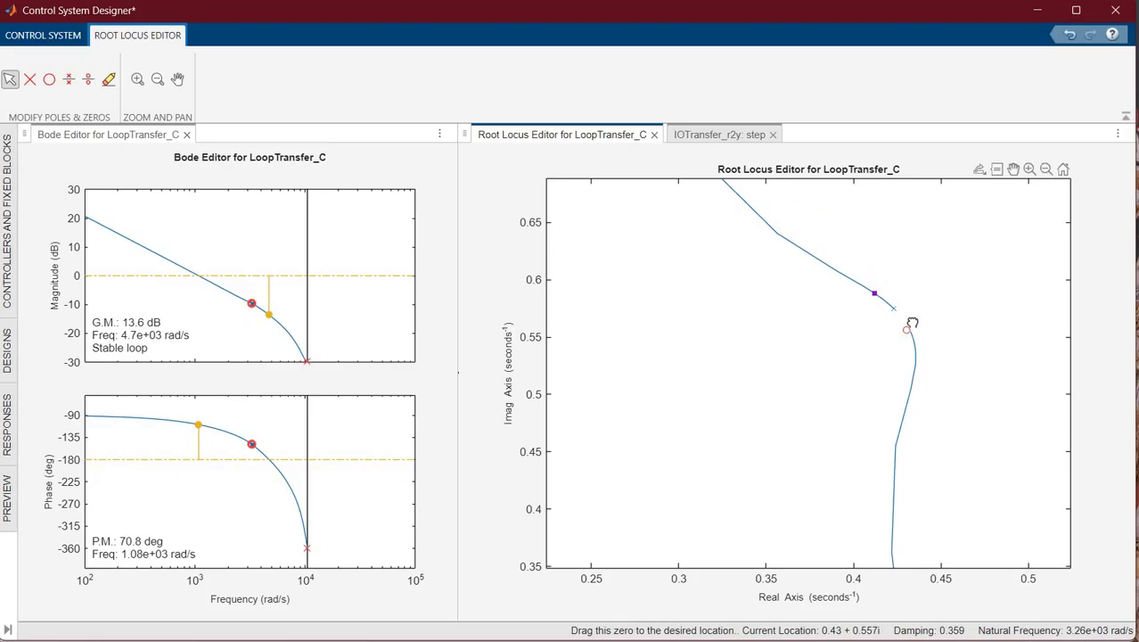
Examine the root locus over the whole unit circle and in the region between the origin and z = 1.
left_click(1046, 169)
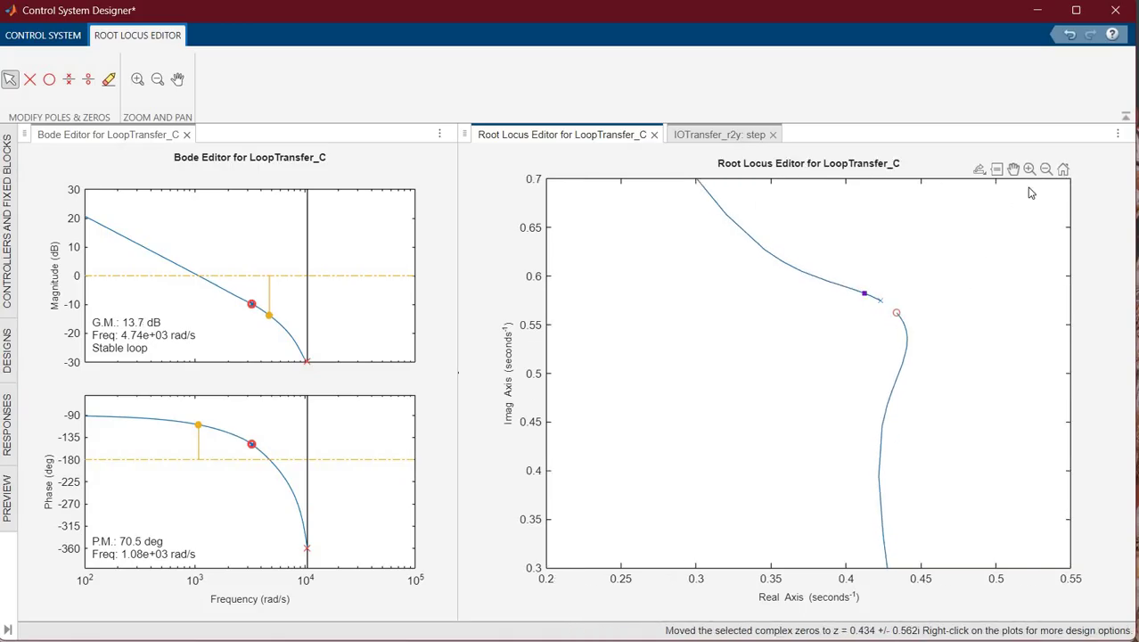
left_click(644, 443)
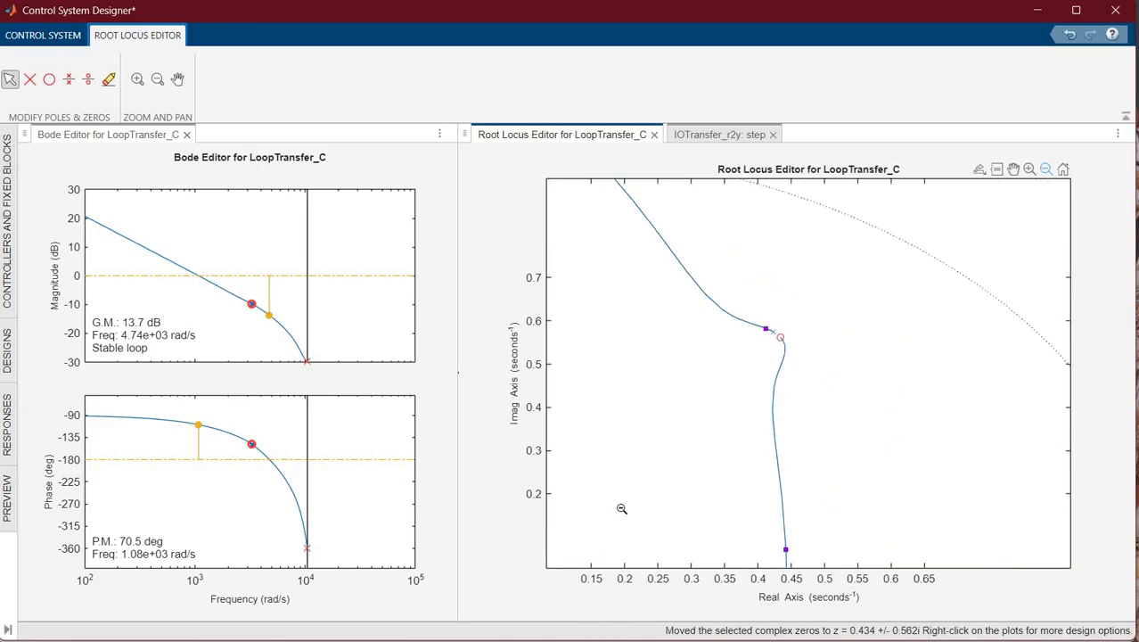
left_click(626, 492)
left_click(636, 522)
left_click(665, 544)
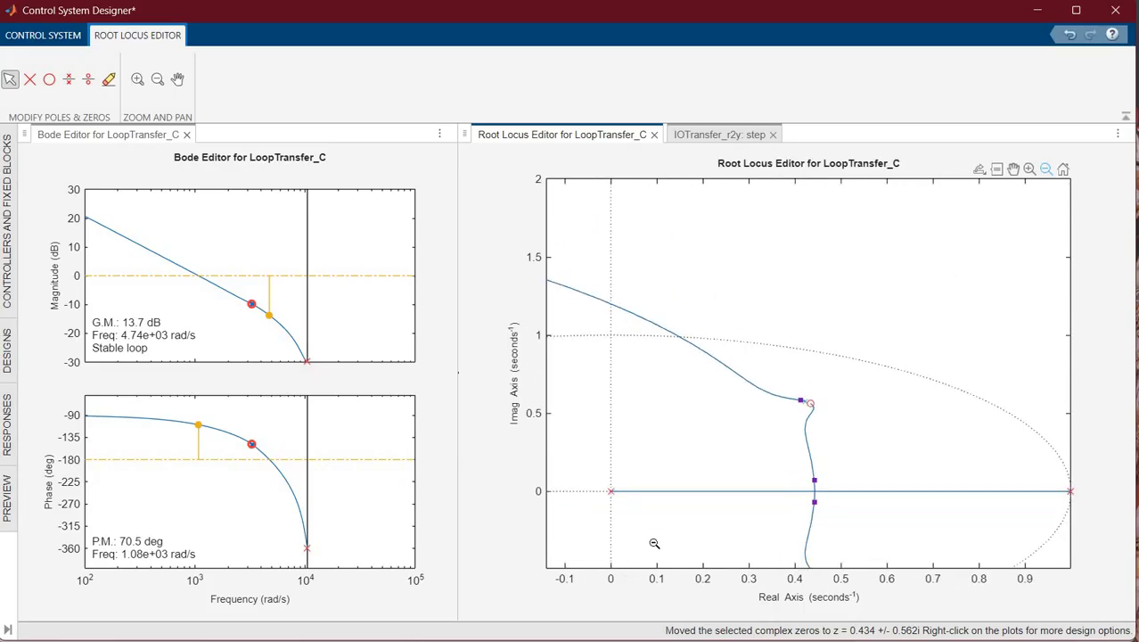
left_click(649, 542)
left_click(640, 534)
left_click(674, 491)
left_click(674, 472)
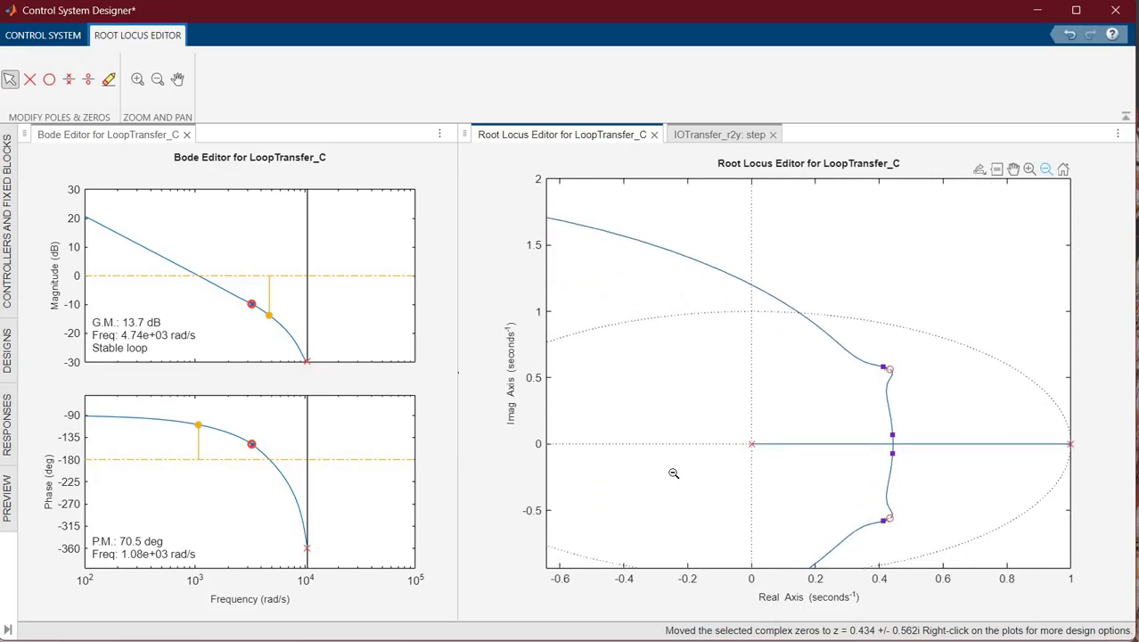
left_click(672, 479)
left_click(738, 178)
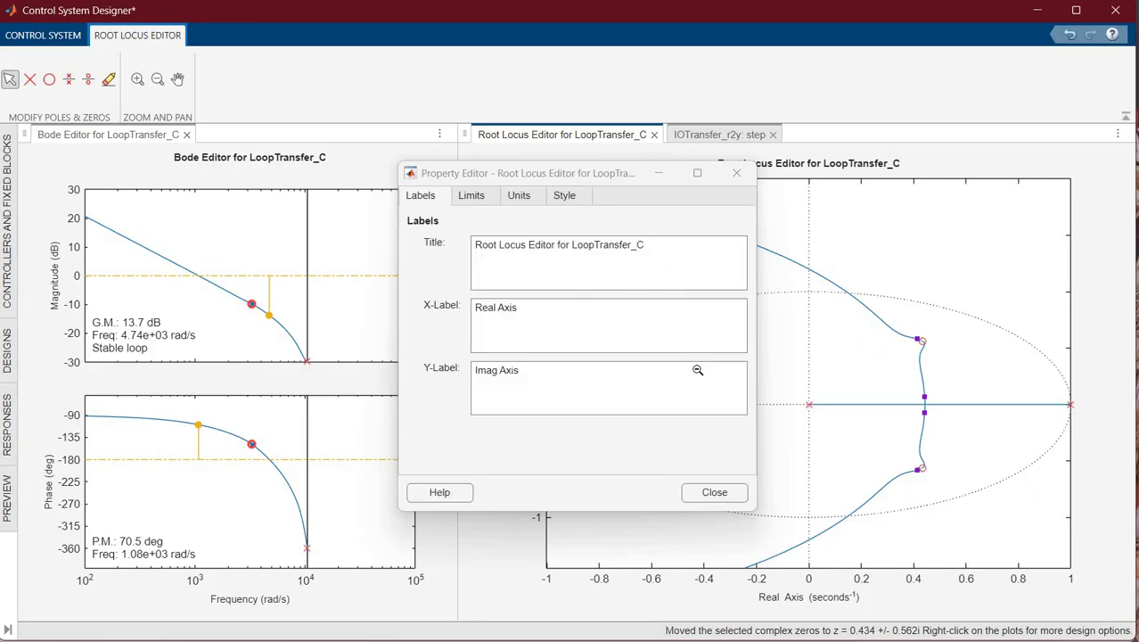
left_click(714, 418)
left_click(727, 412)
left_click(729, 412)
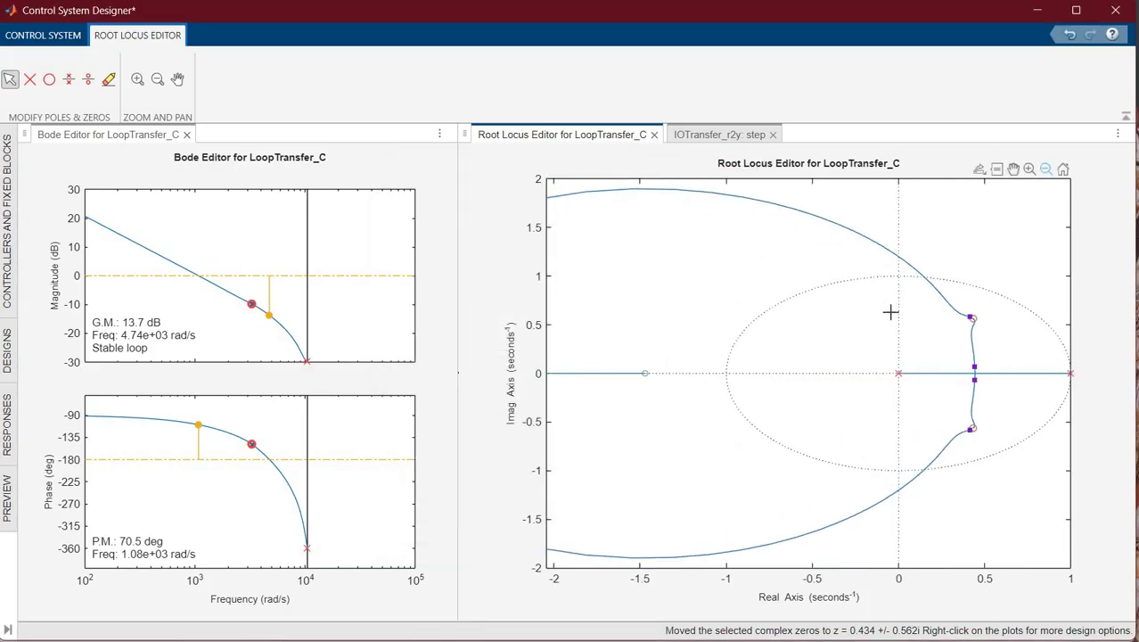
left_click_drag(881, 290, 1071, 443)
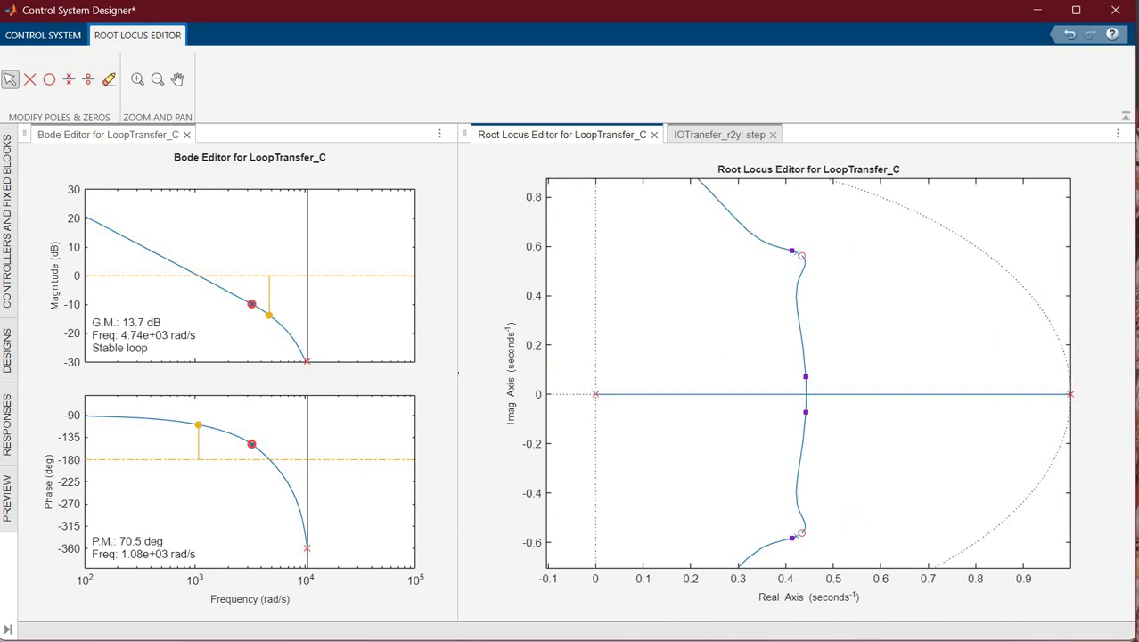
Try gains of 0.08 and 0.05 for compensator C and compare the closed-loop pole positions on the root locus.
left_click_drag(308, 106, 161, 118)
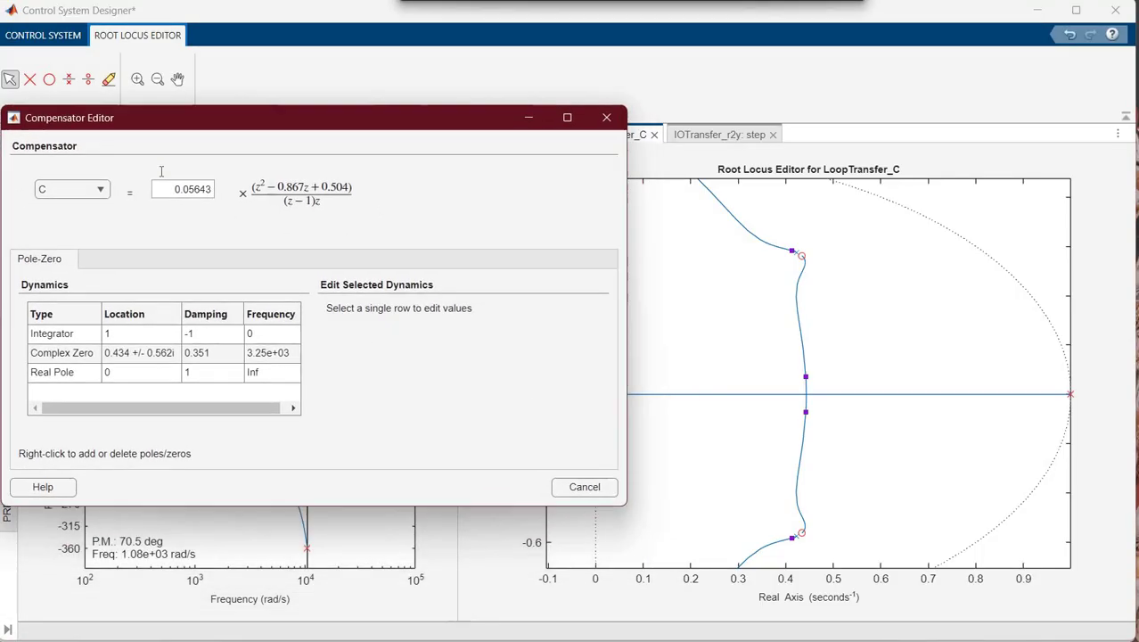
left_click_drag(206, 167, 232, 166)
key("BackSpace")
key("BackSpace")
type("8")
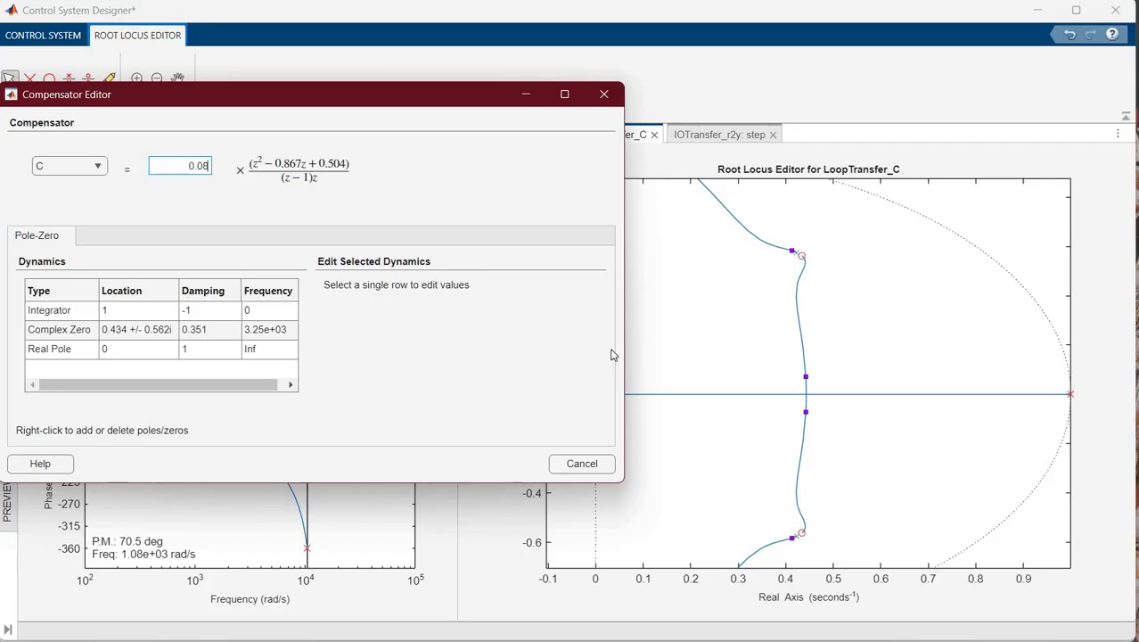
key("Return")
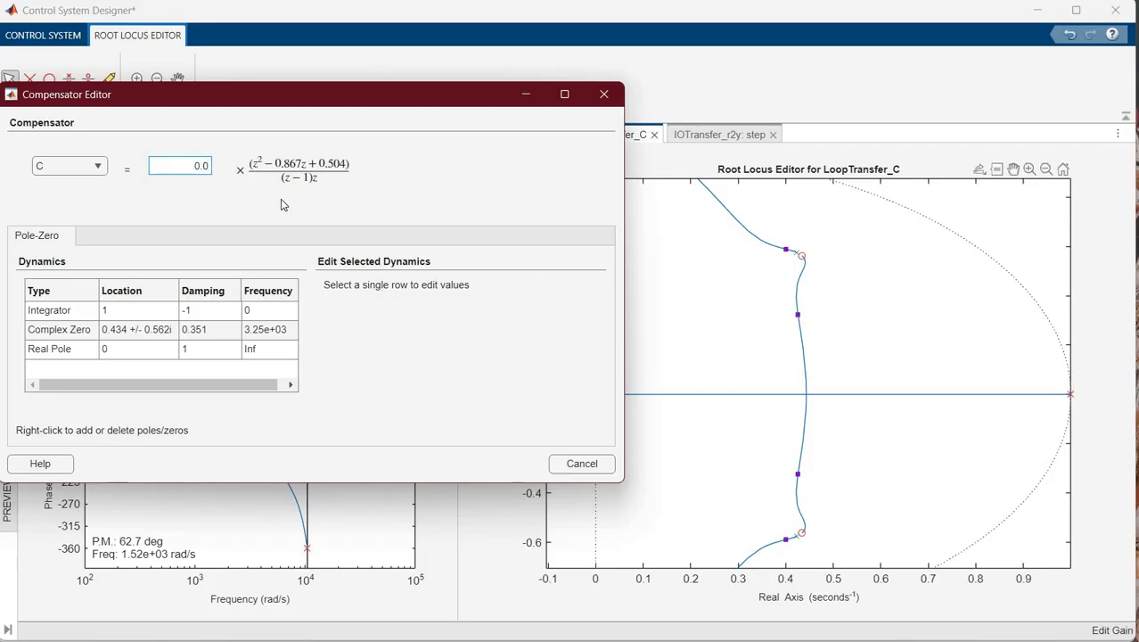
type("5")
key("Return")
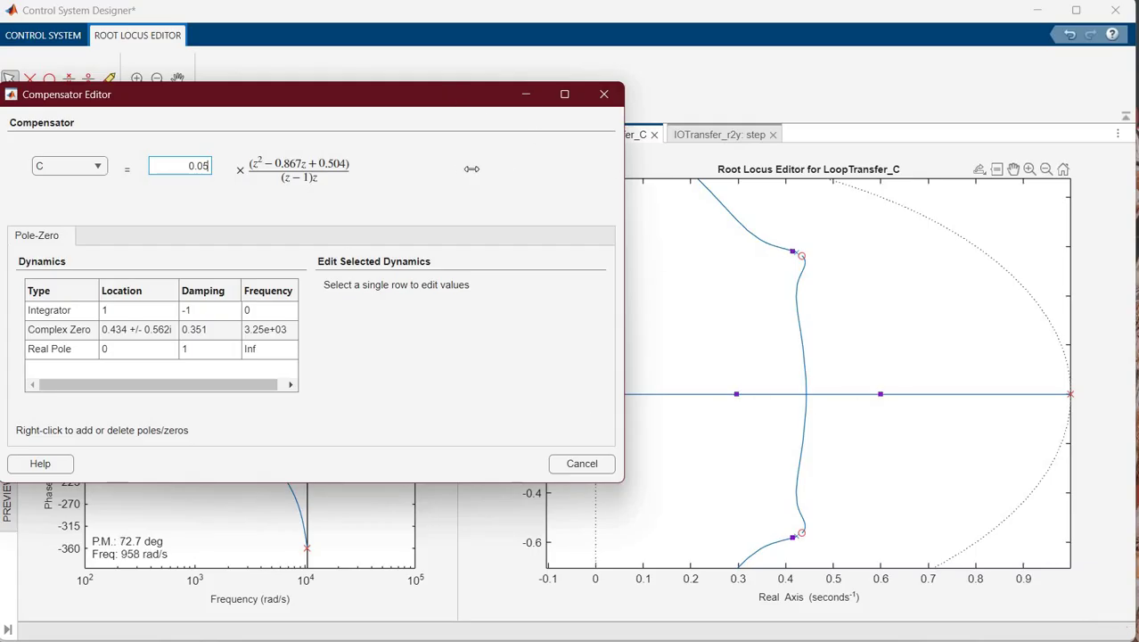
Narrow the Compensator Editor and place the r-to-y step response beside the root locus so both plots can be viewed together.
left_click_drag(419, 167, 413, 167)
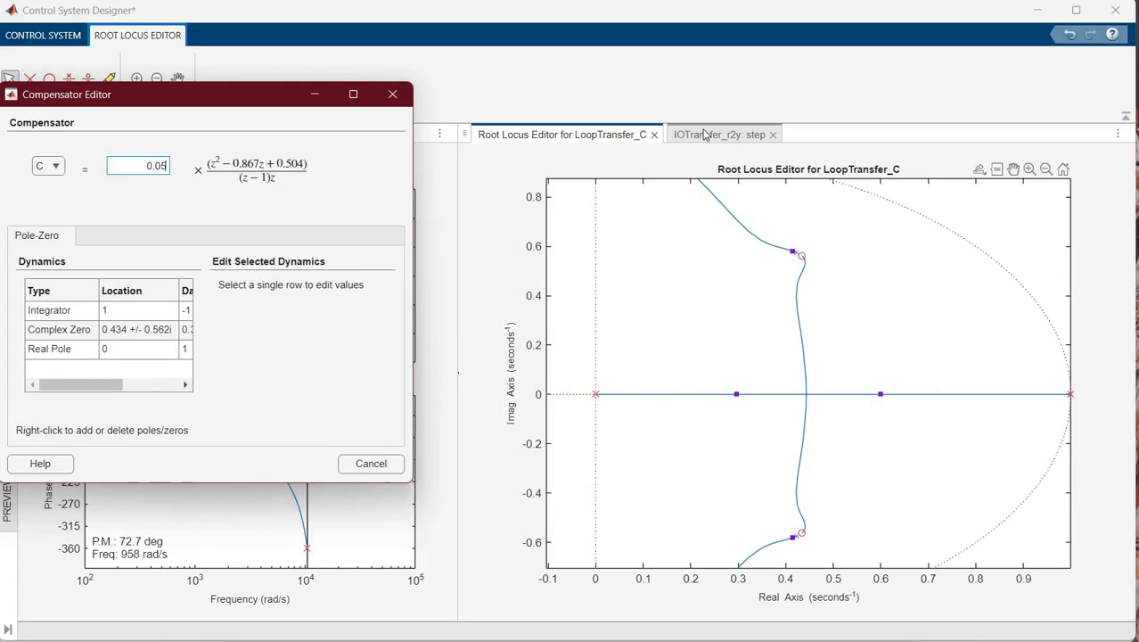
left_click(719, 134)
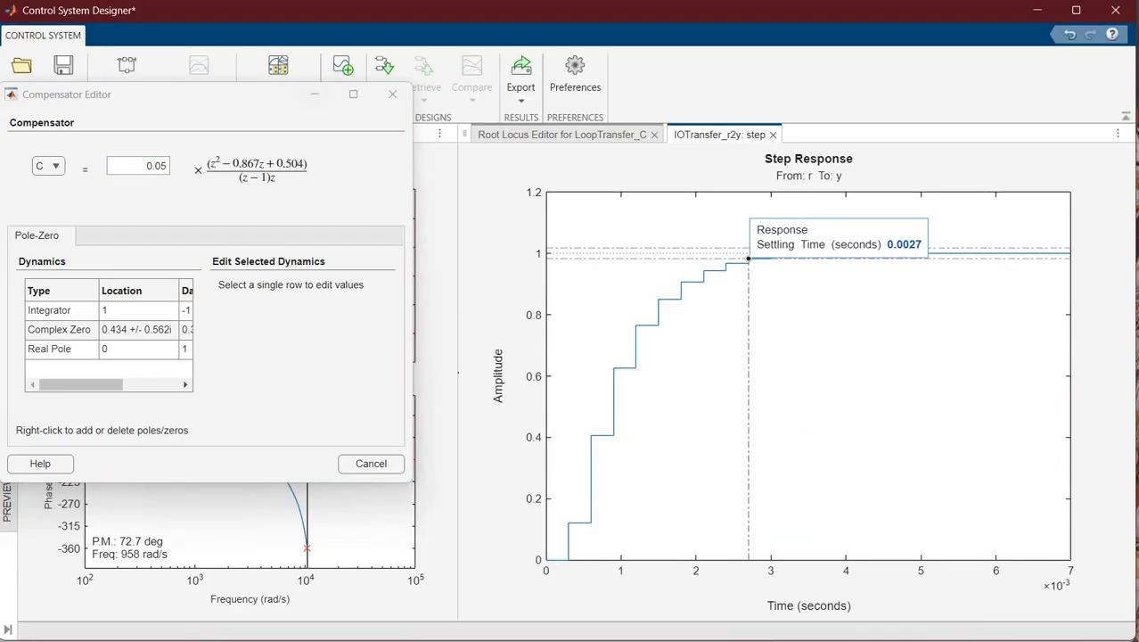
left_click(157, 167)
left_click_drag(691, 139, 271, 137)
left_click_drag(314, 196, 779, 286)
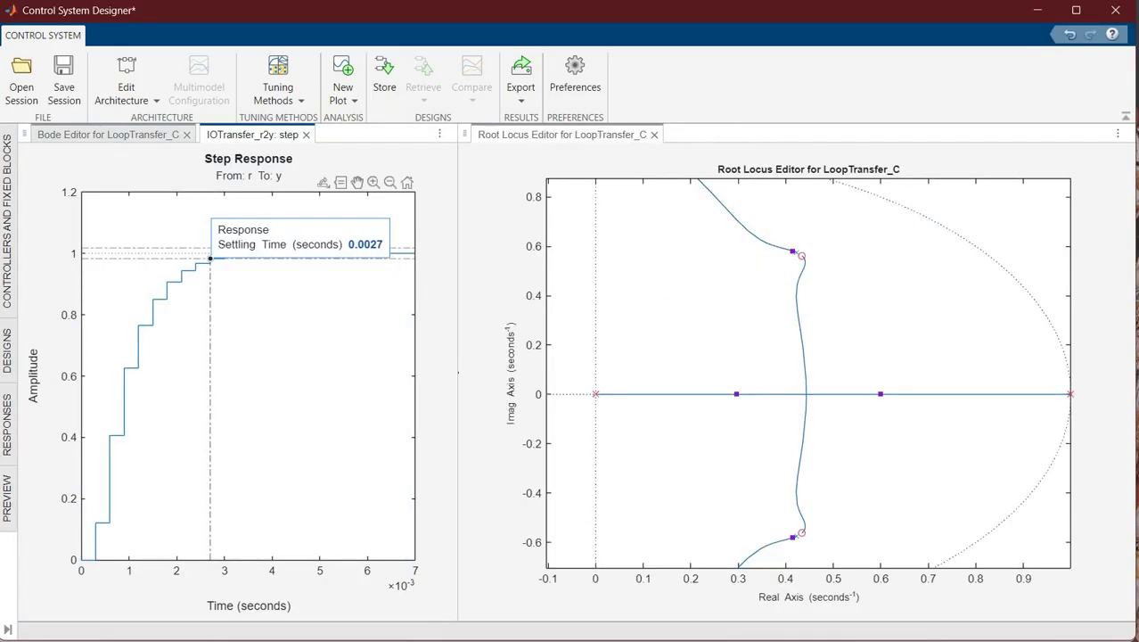
Try gains of 0.04, 0.045, 0.044 and 0.043 for compensator C and compare the settling time on the step response.
key("alt+Tab")
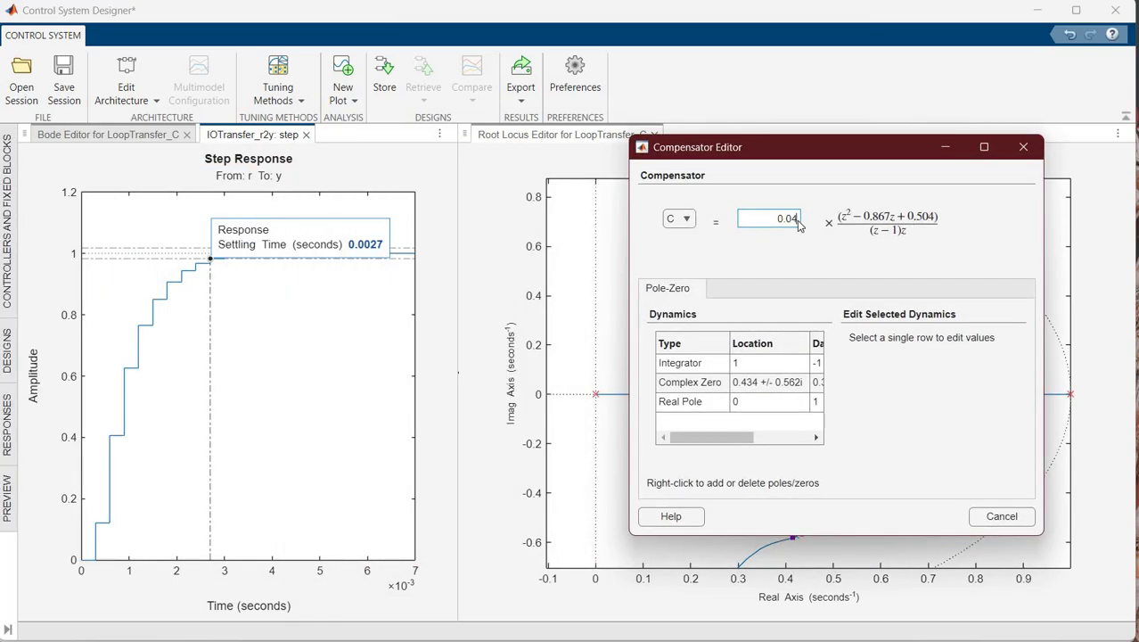
key("Return")
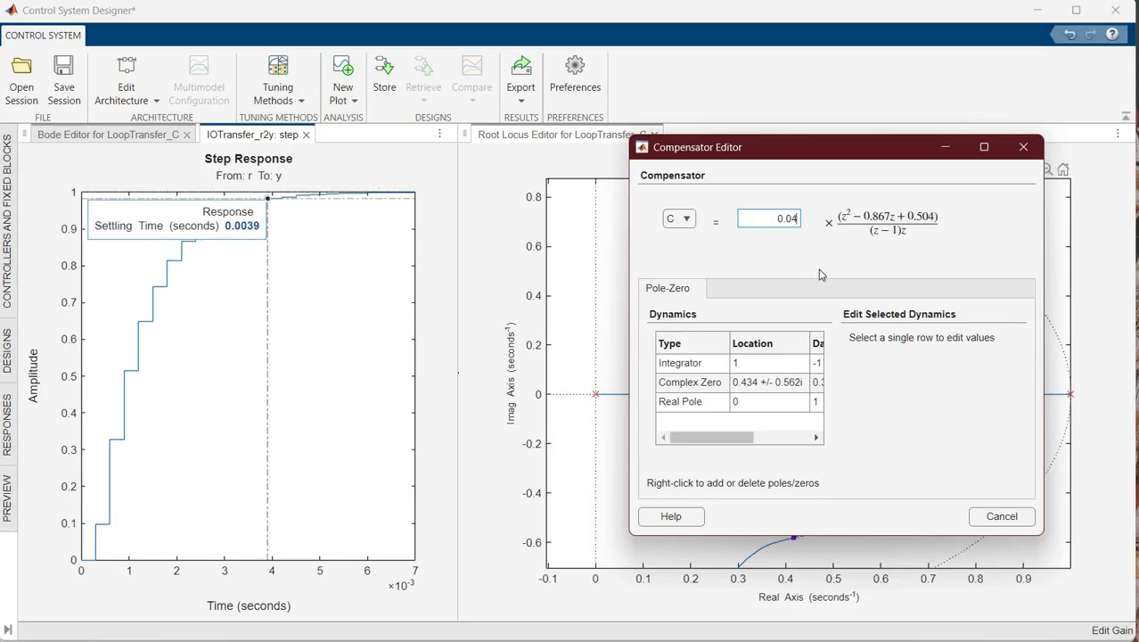
type("5")
key("Return")
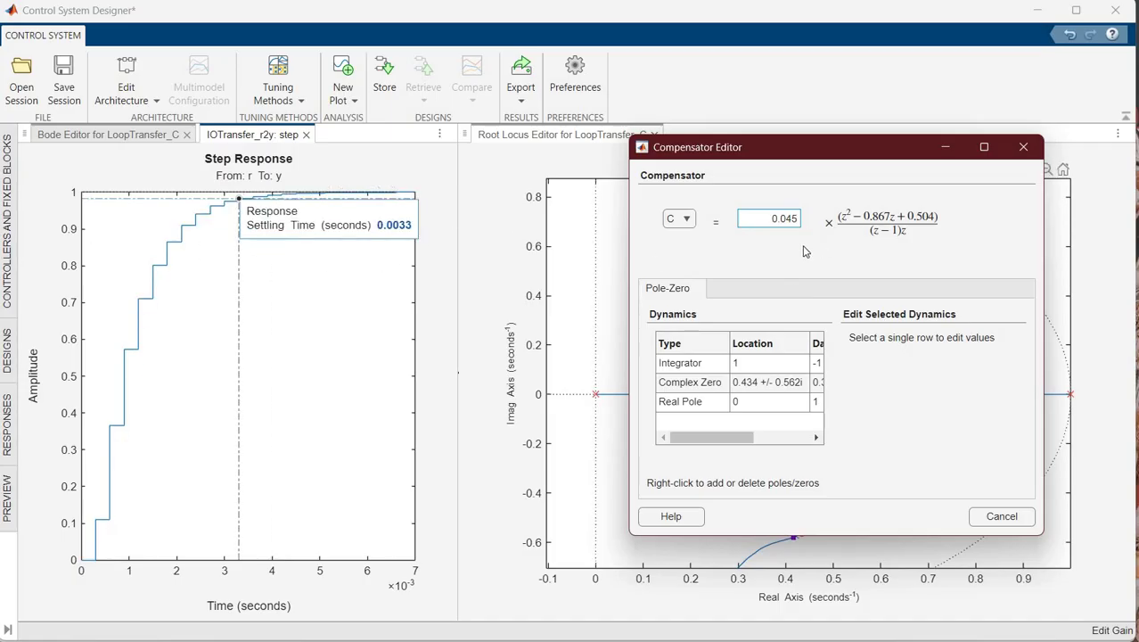
key("BackSpace")
type("4")
key("Return")
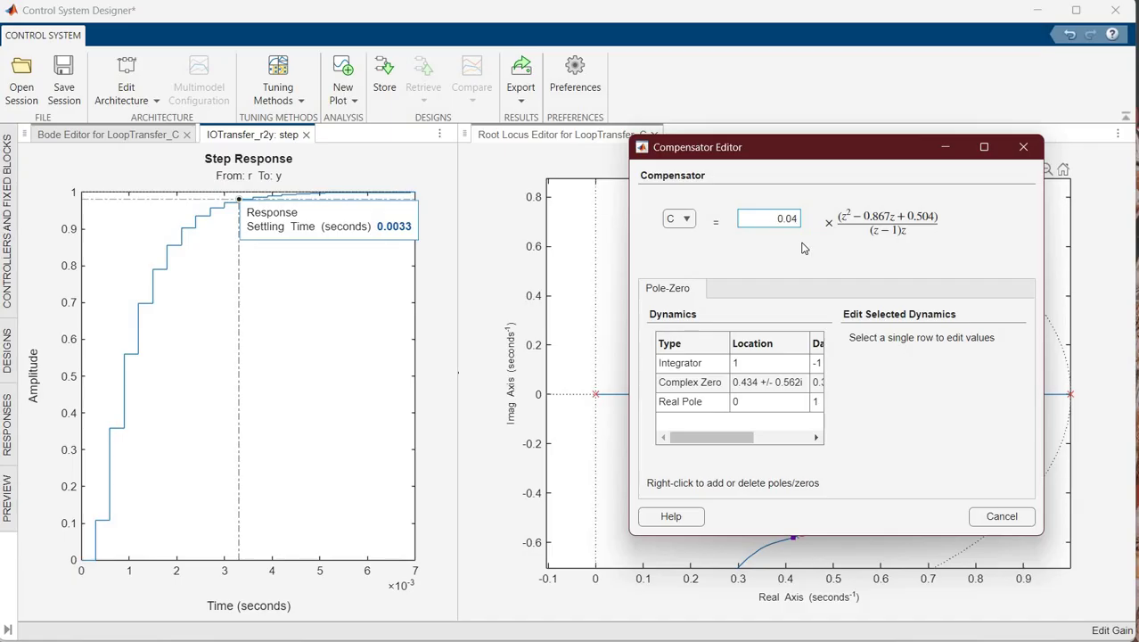
type("3")
key("Return")
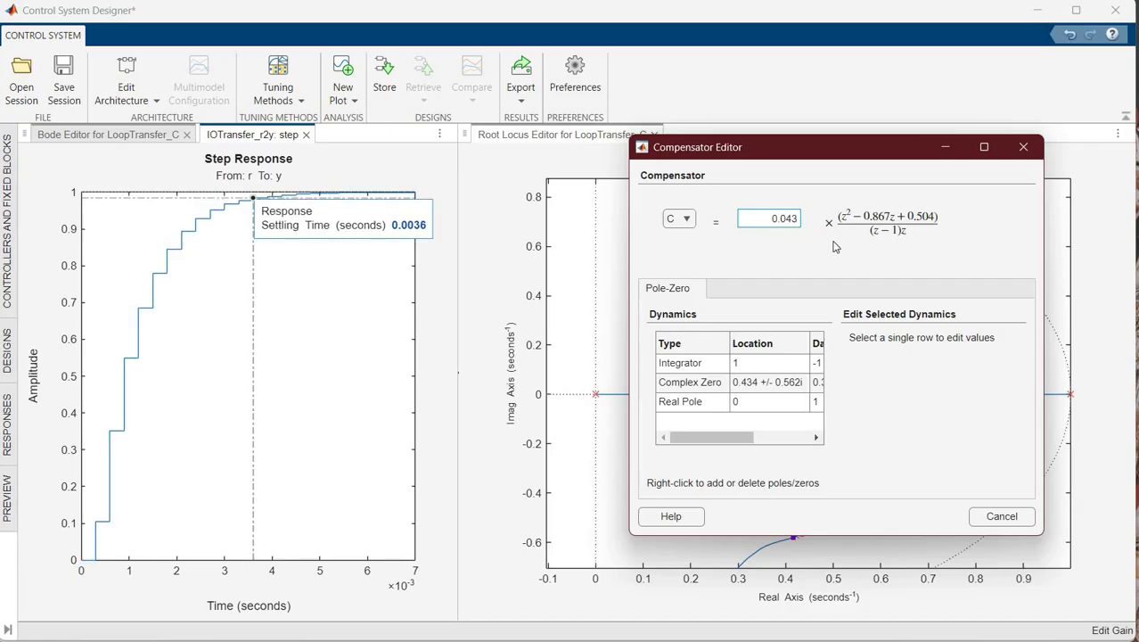
Set the gain of compensator C to 0.044 and move the Compensator Editor off the root locus.
key("BackSpace")
type("4")
key("Return")
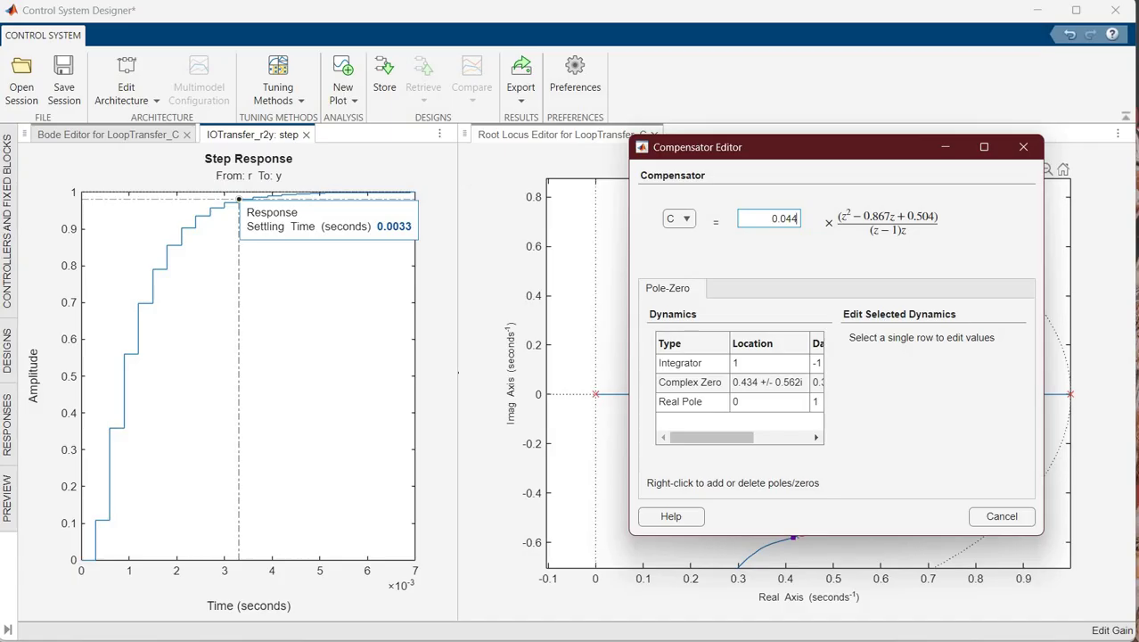
left_click_drag(852, 147, 44, 165)
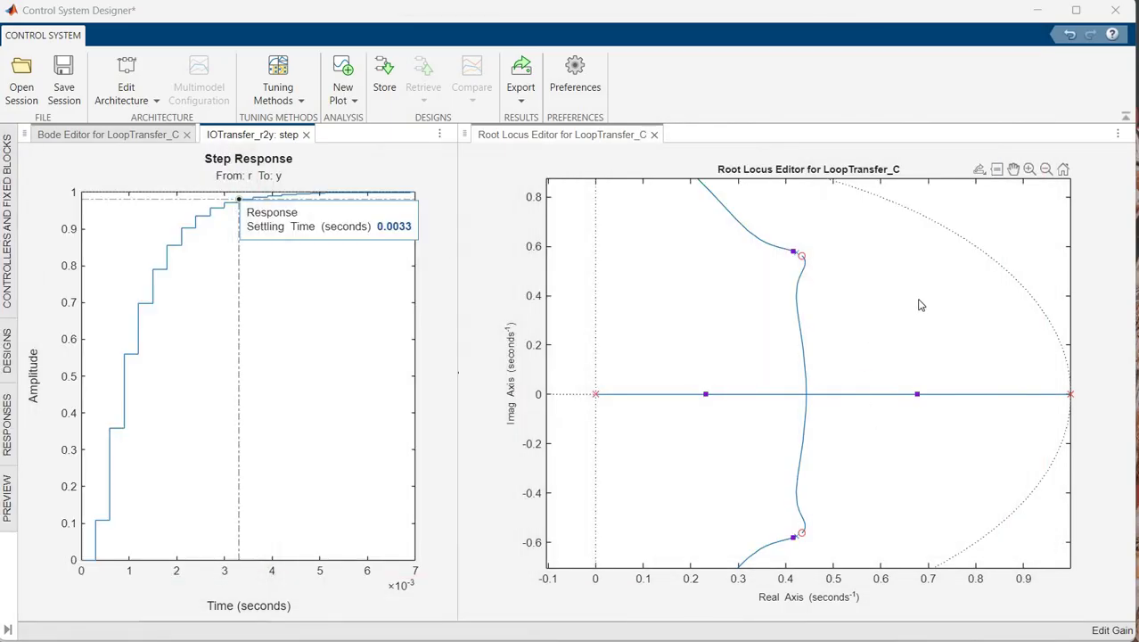
Show the Bode Editor for LoopTransfer_C beside the zoomed-out root locus, keeping the Compensator Editor clear of both plots.
left_click(733, 346)
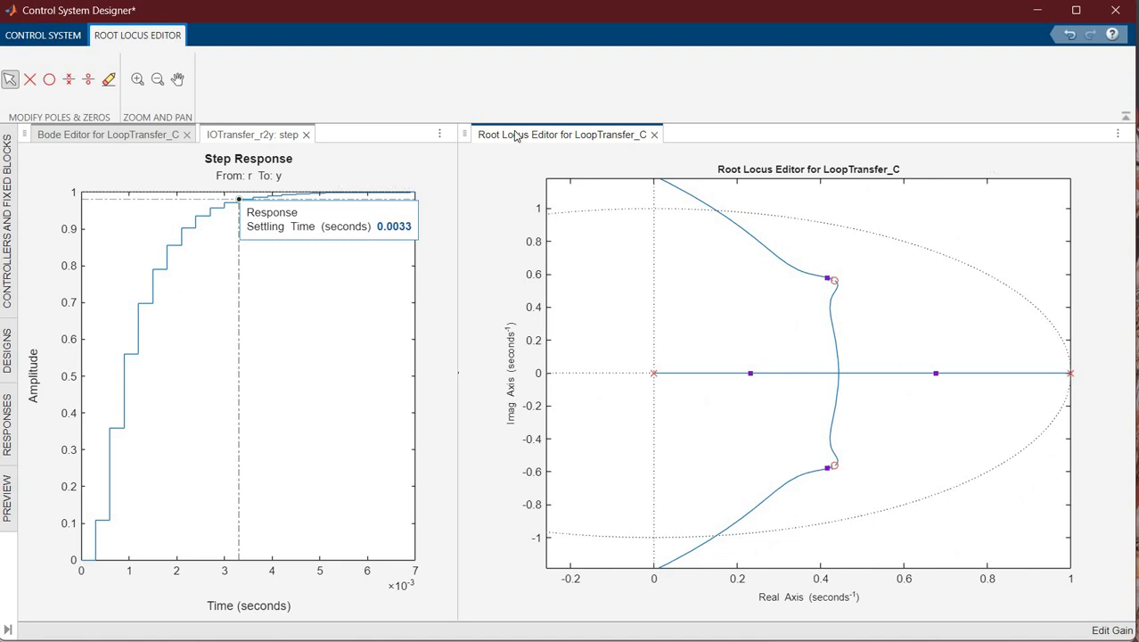
left_click(157, 136)
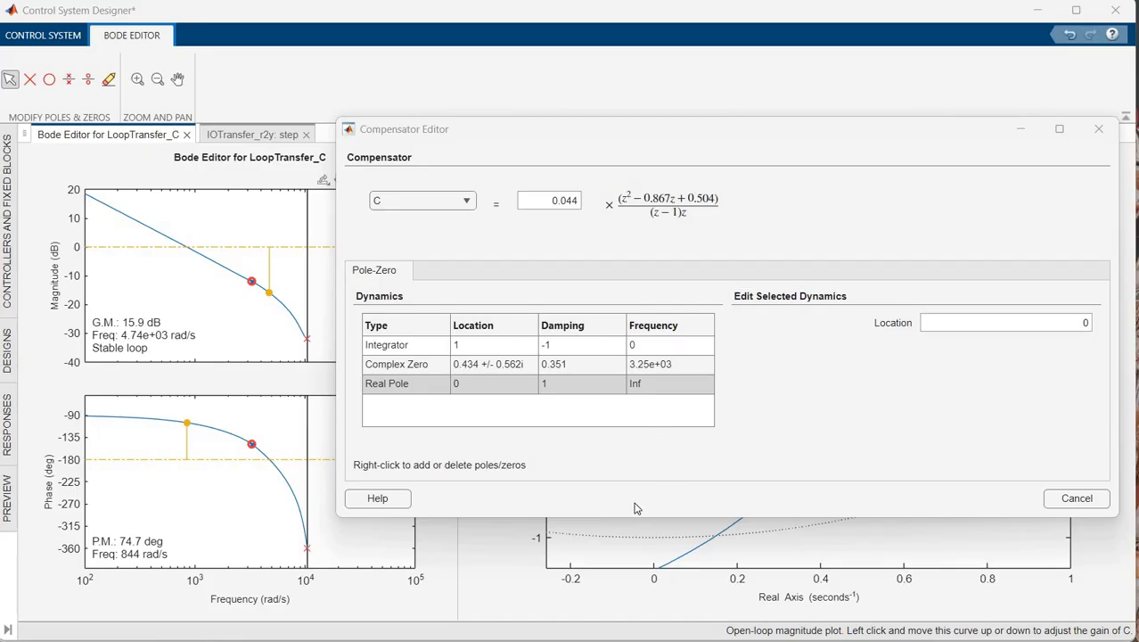
left_click_drag(723, 130, 680, 517)
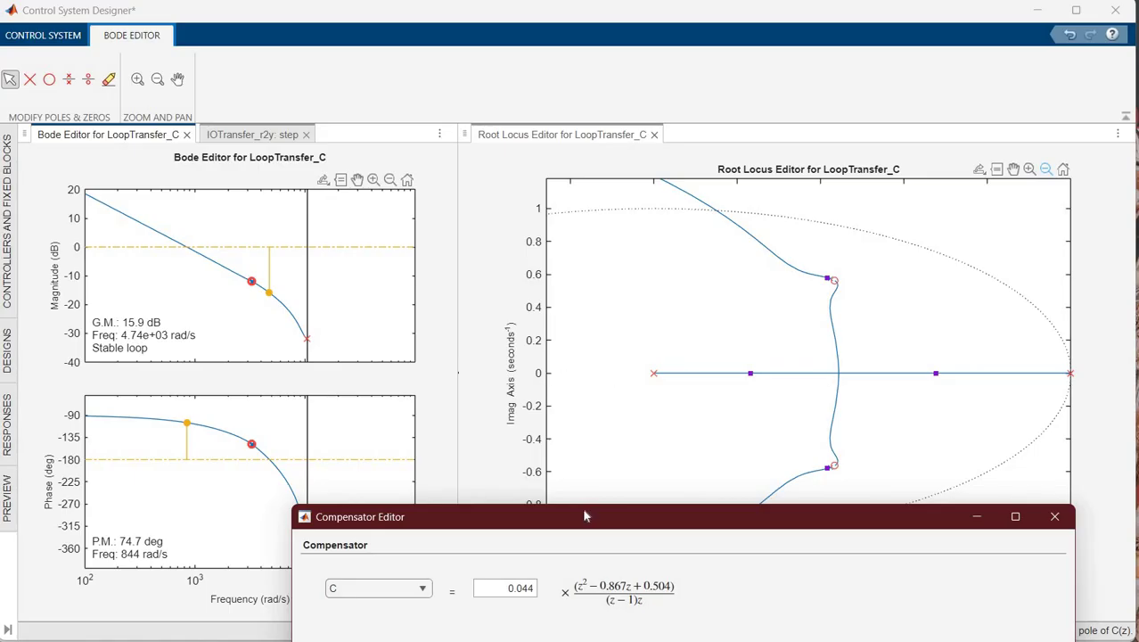
left_click_drag(580, 464, 601, 572)
left_click(1046, 170)
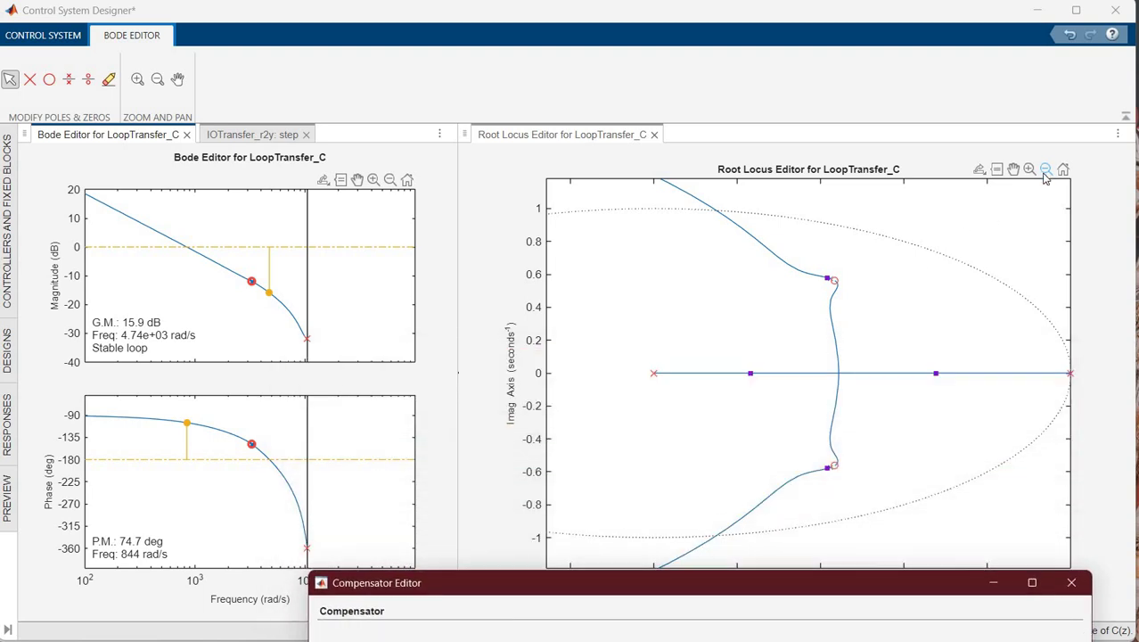
left_click(600, 334)
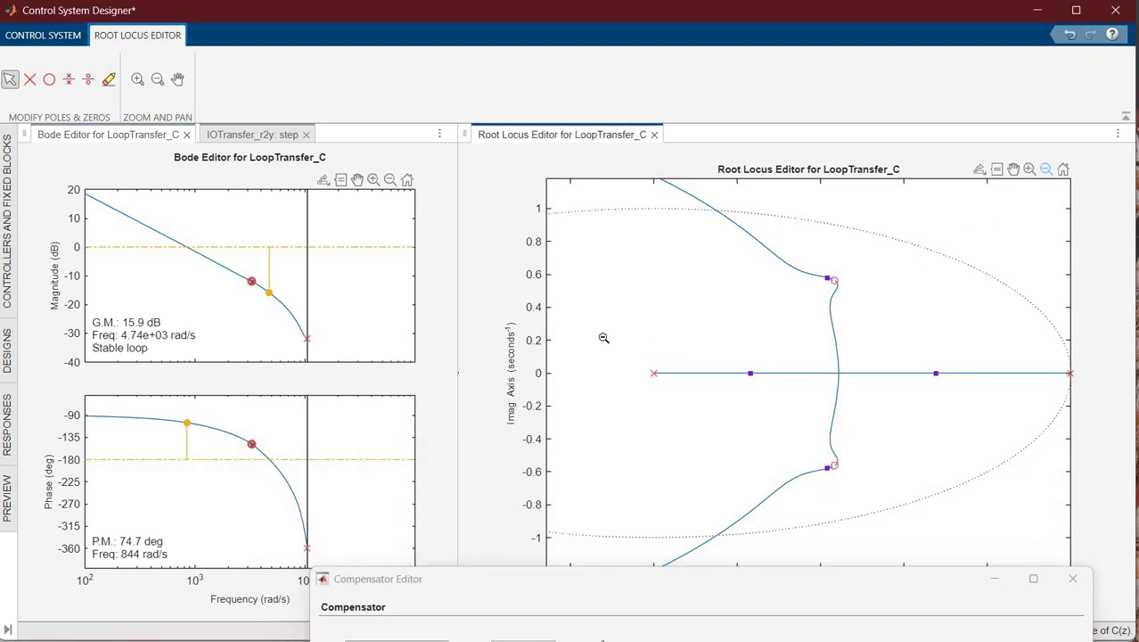
left_click(683, 375)
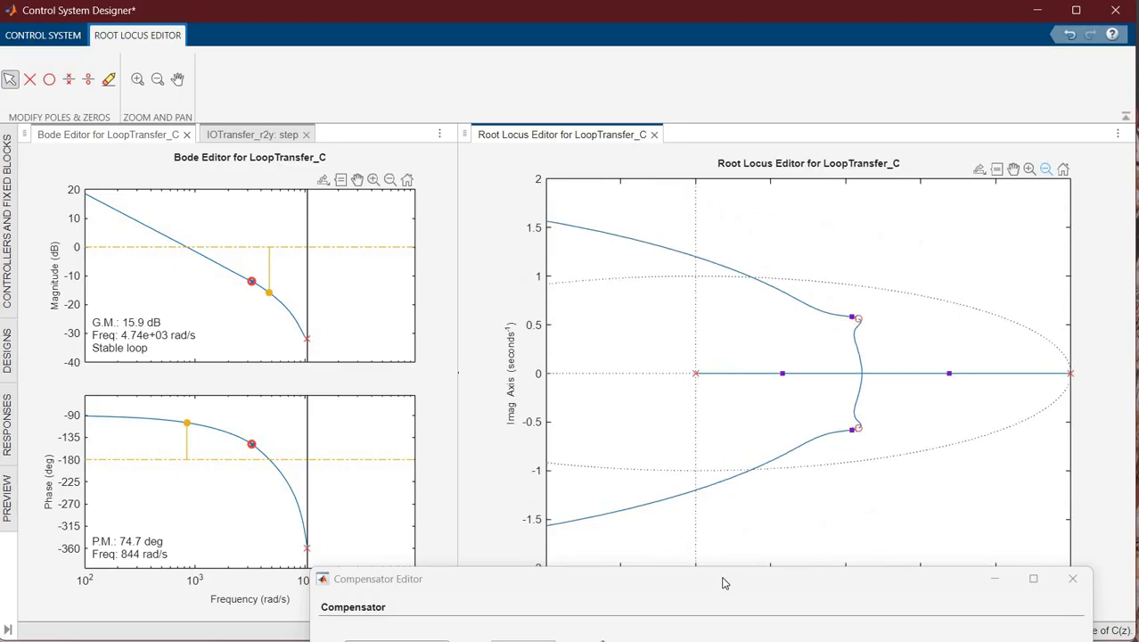
Bring the Compensator Editor back into view and examine the gain, poles and zeros of compensator C.
left_click_drag(727, 582, 511, 168)
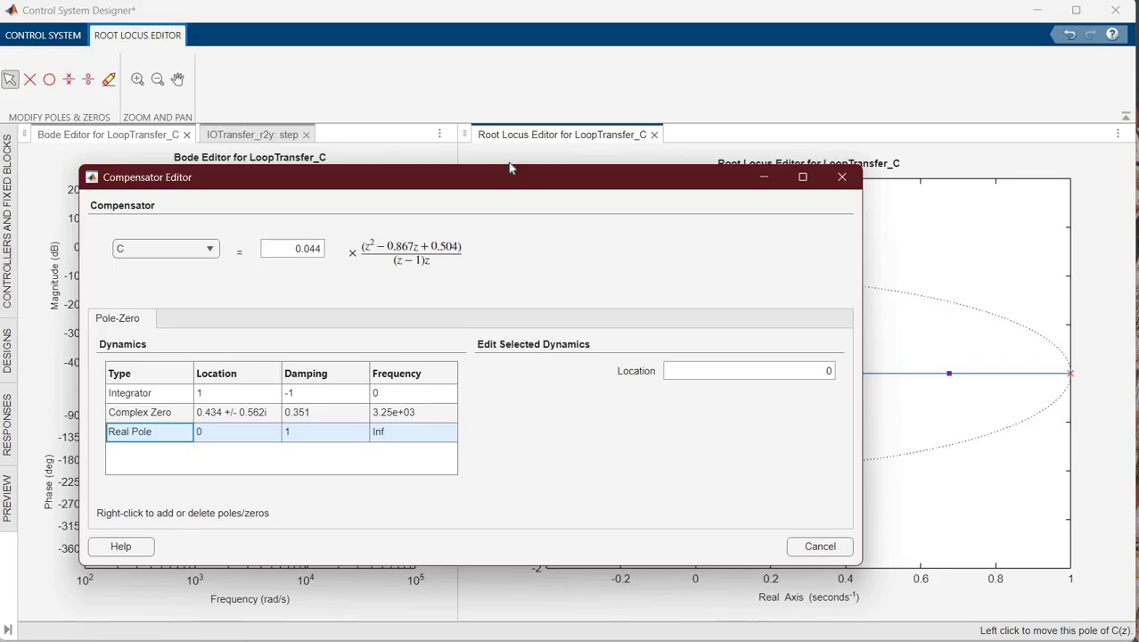
left_click_drag(501, 185, 0, 117)
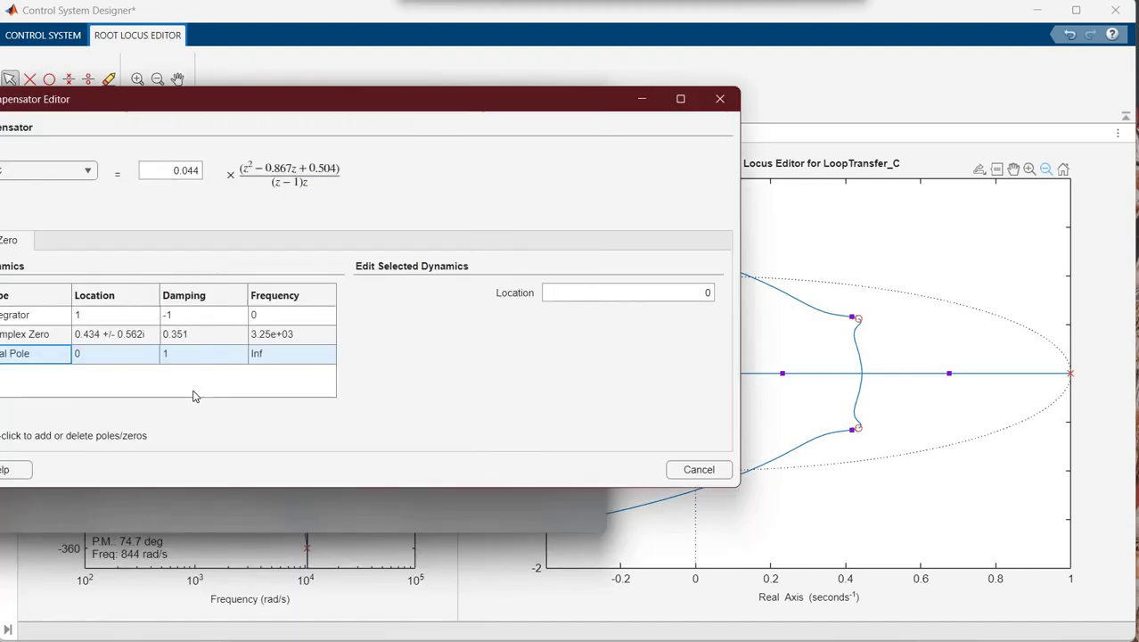
left_click_drag(346, 98, 676, 158)
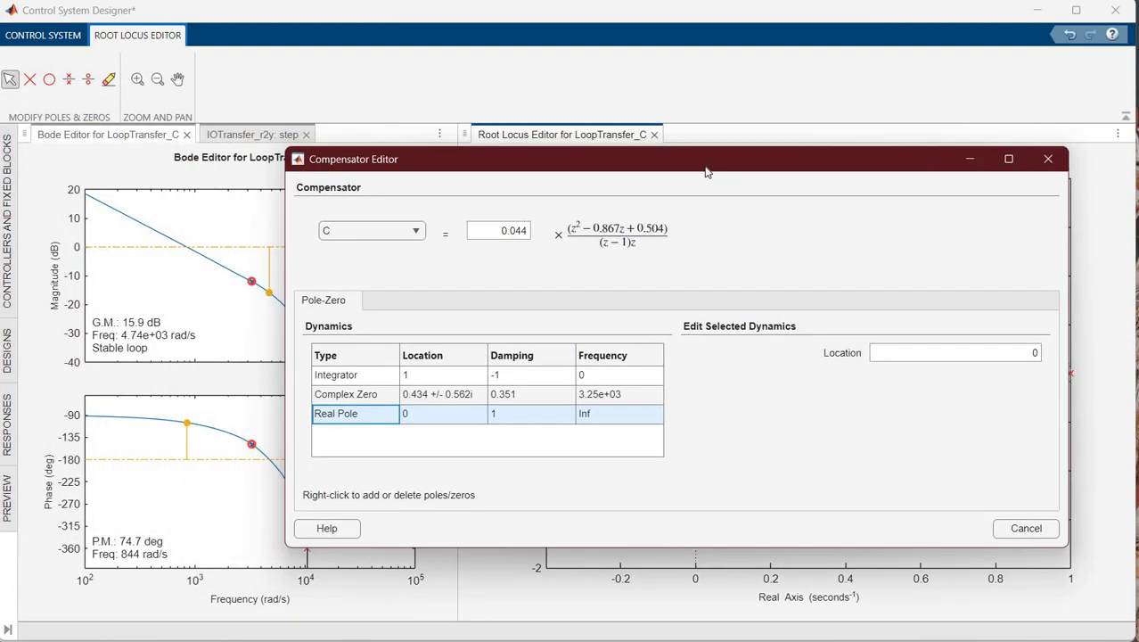
left_click_drag(687, 158, 829, 149)
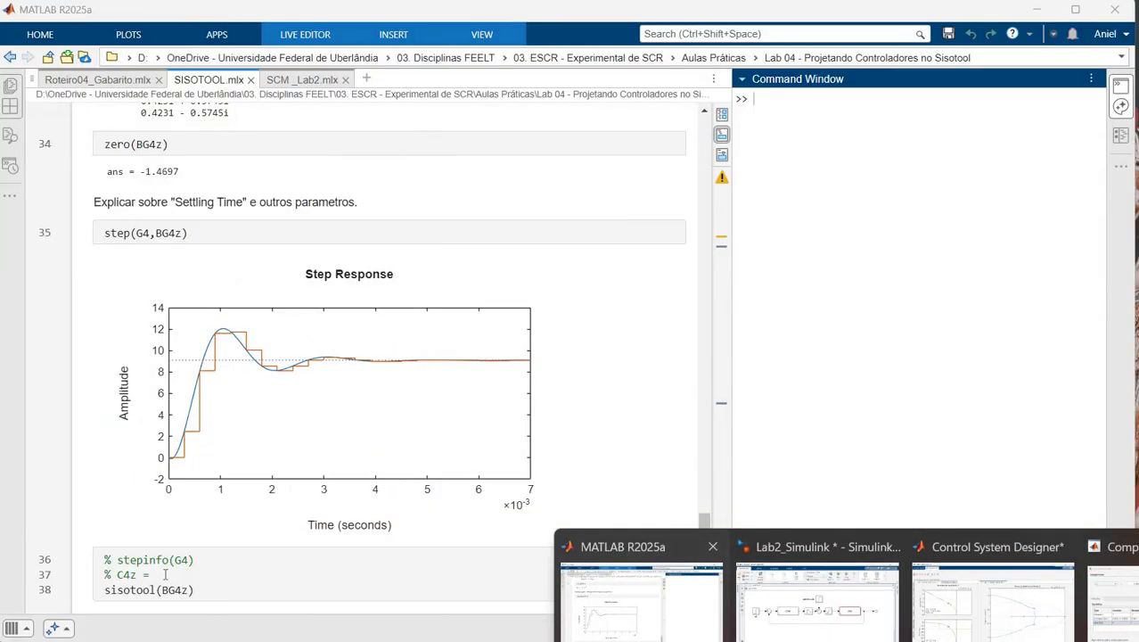
Switch to the SISOTOOL.mlx live script in MATLAB and define C4z = 0.044*tf([1 -0.864 0.5],[1 -1 0]) as an uncommented line.
left_click(640, 593)
left_click(317, 579)
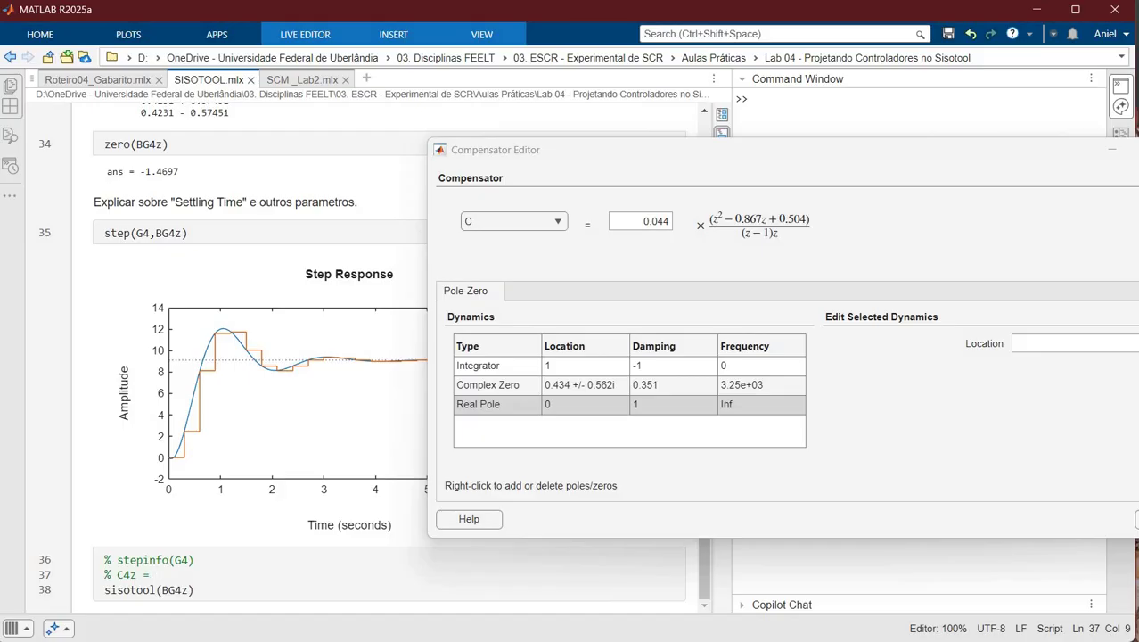
key("alt+Tab")
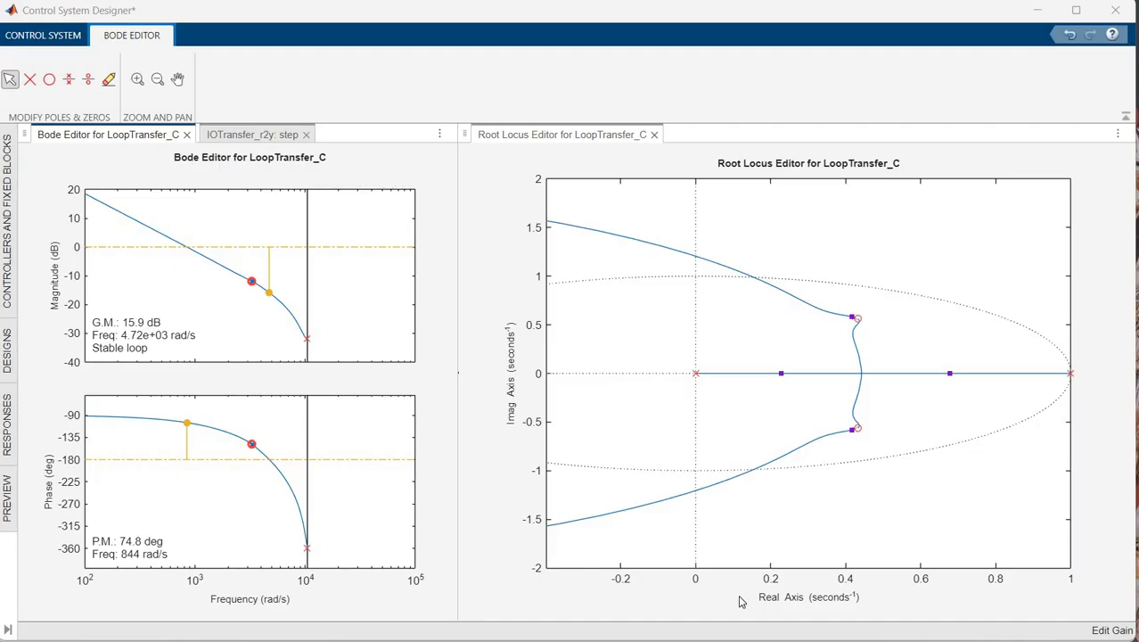
mouse_move(680, 624)
left_click(642, 597)
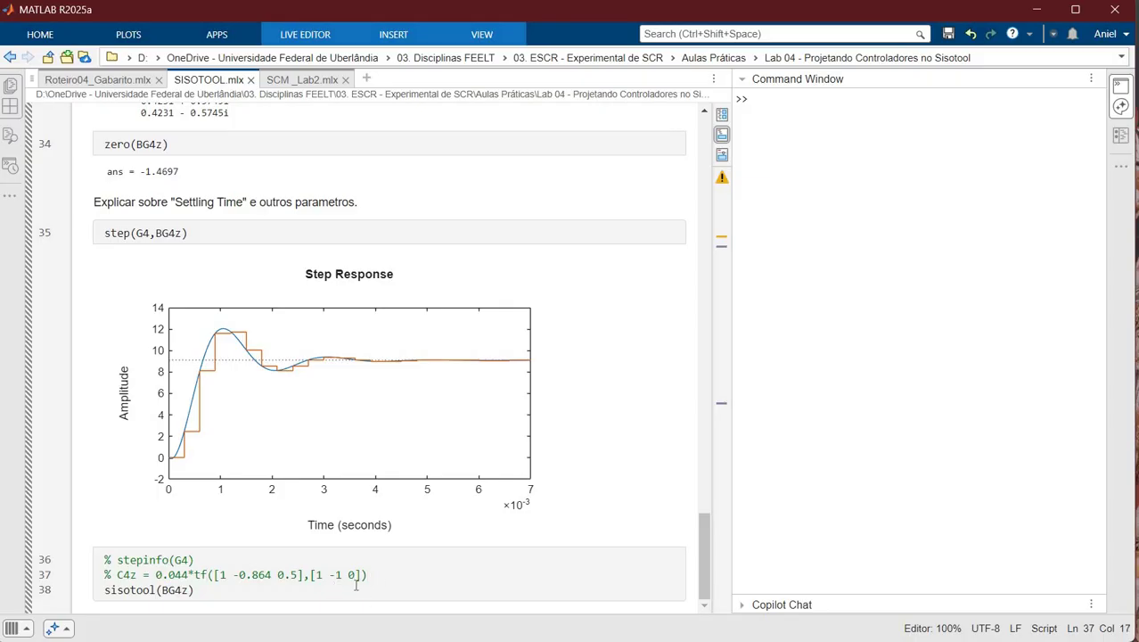
key("ctrl+t")
Add C4z as the second argument of the sisotool call, making it sisotool(BG4z,C4z).
key("End")
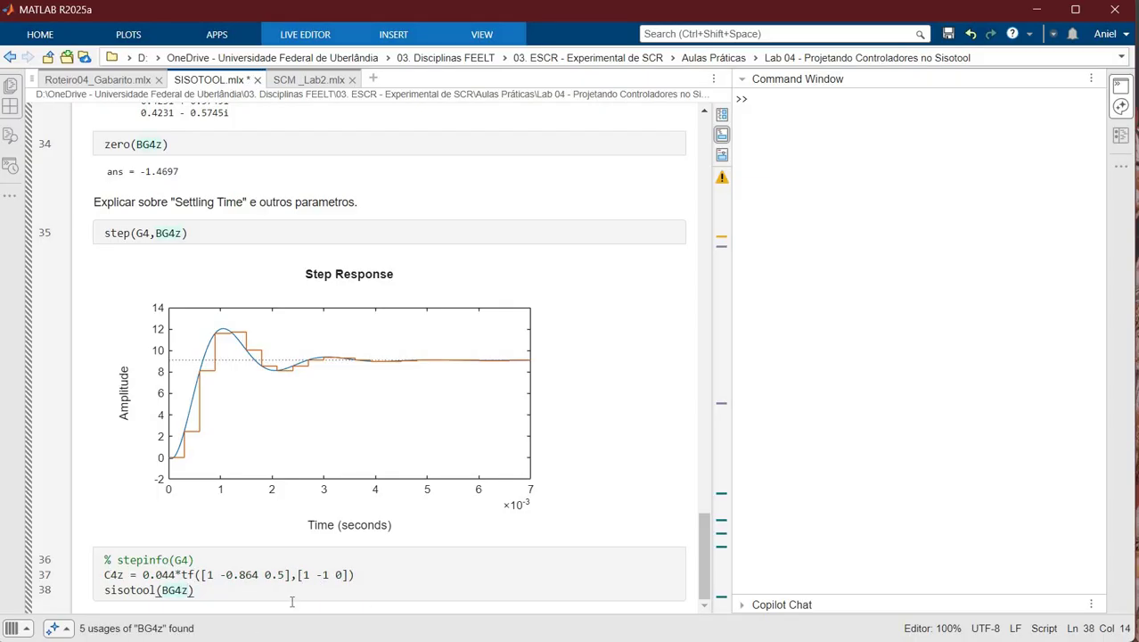
type(",C4")
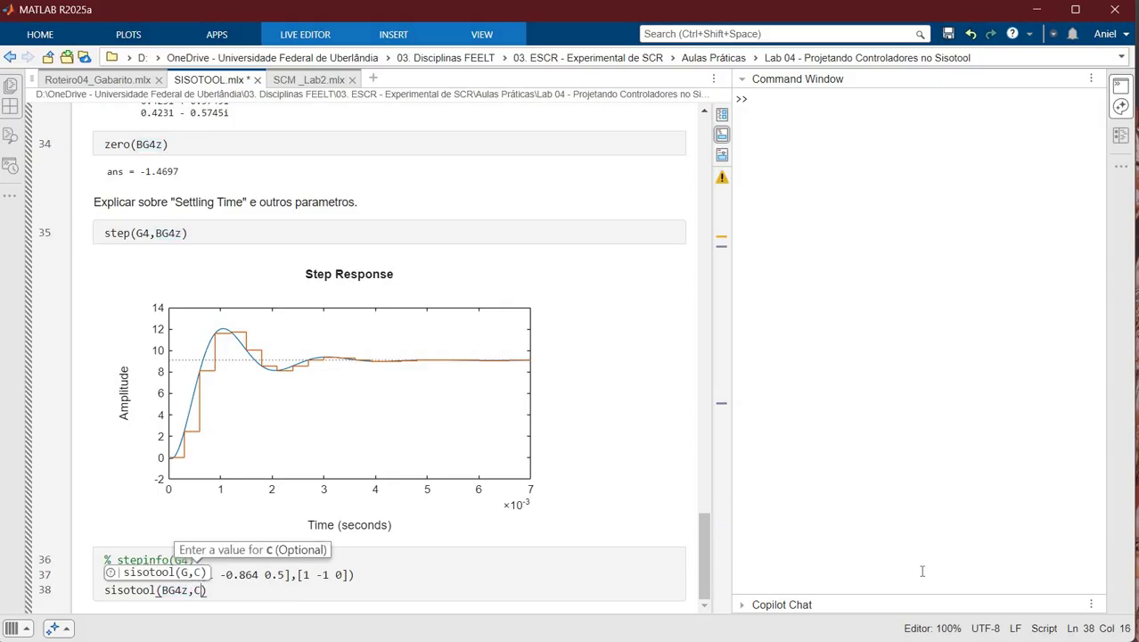
key("Escape")
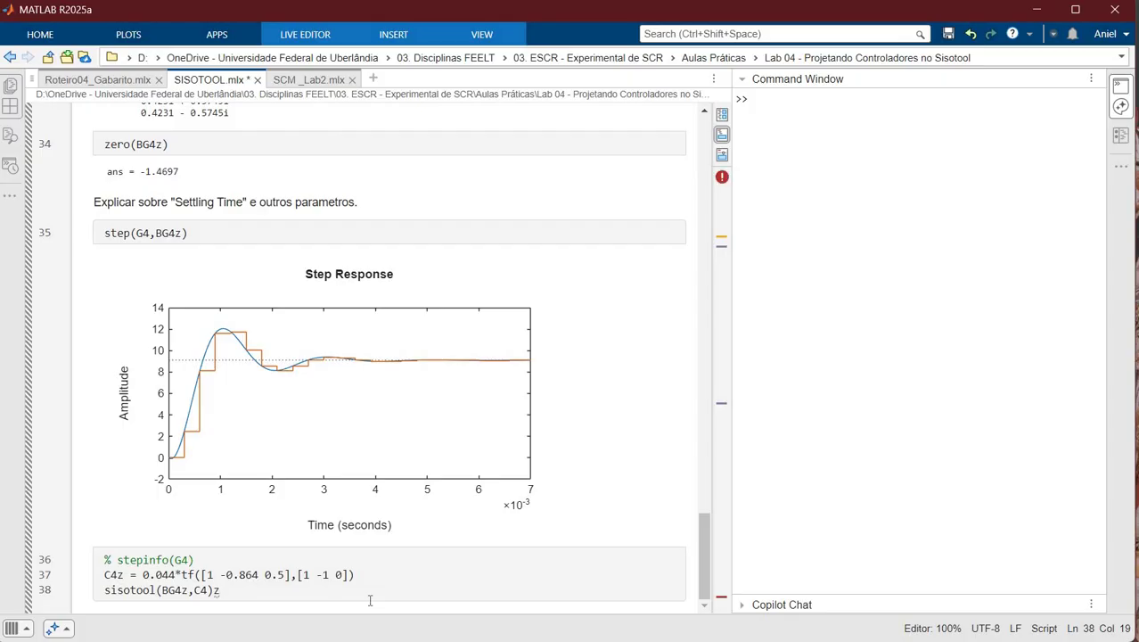
key("BackSpace")
key("BackSpace")
type("z)")
Switch to Control System Designer, set the Bode Editor's magnitude unit to dB and move its preferences window off the Bode plots.
mouse_move(1034, 634)
mouse_move(1048, 613)
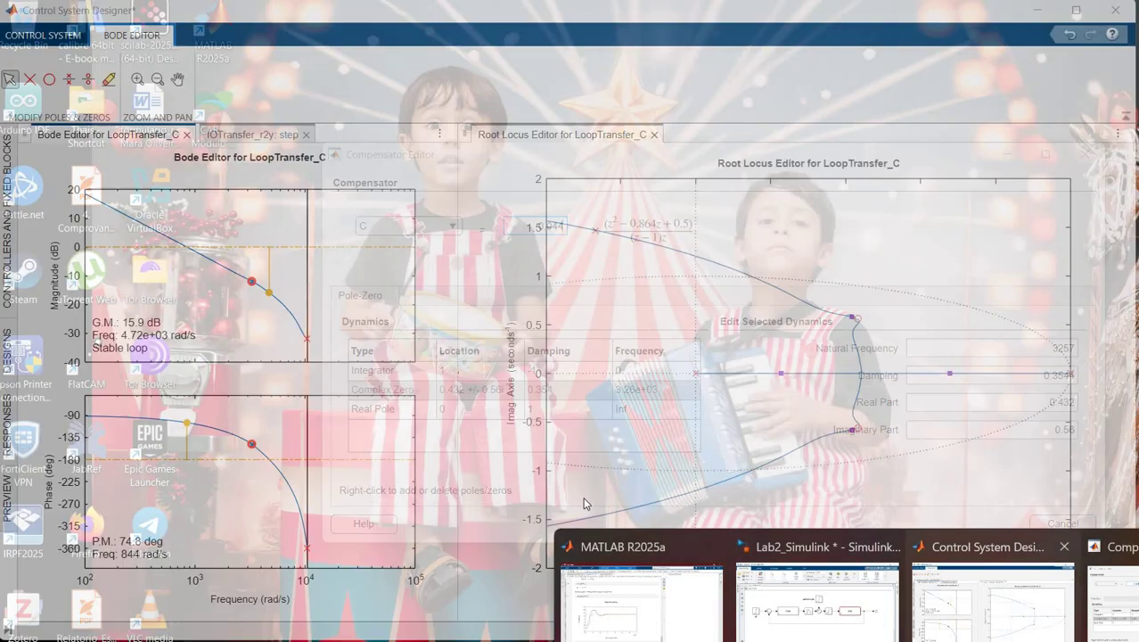
left_click(1039, 615)
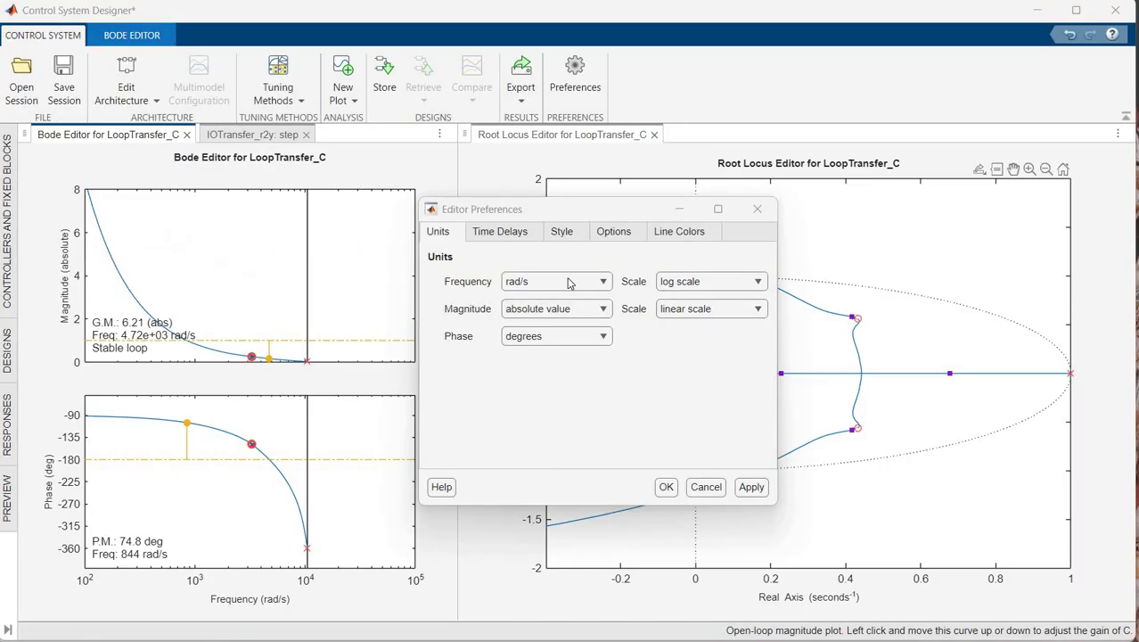
left_click(551, 315)
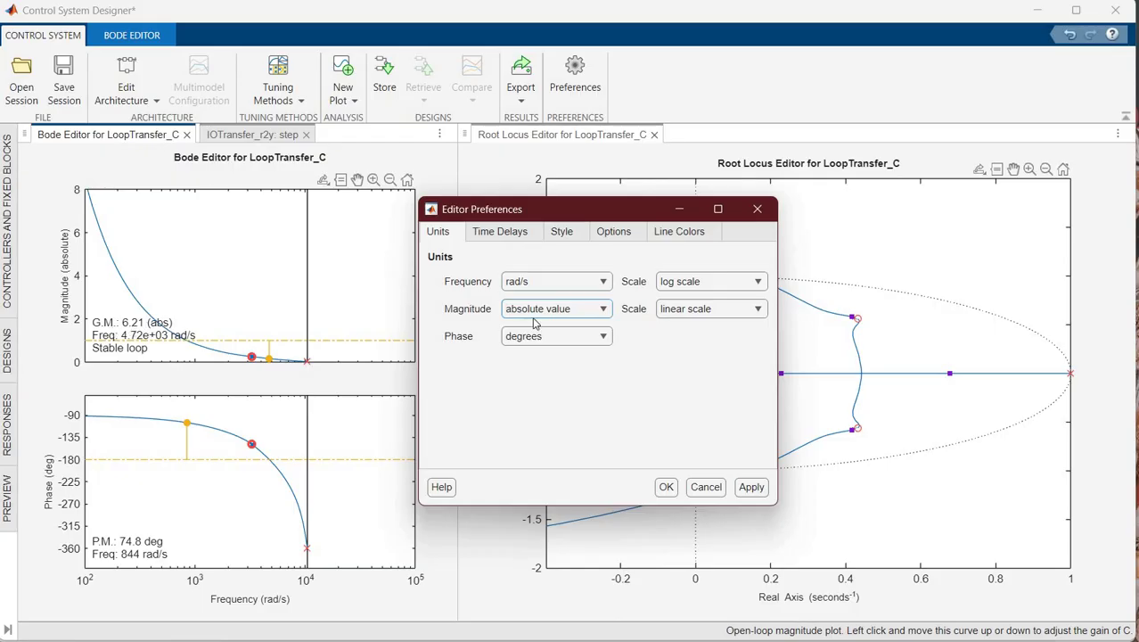
left_click(587, 310)
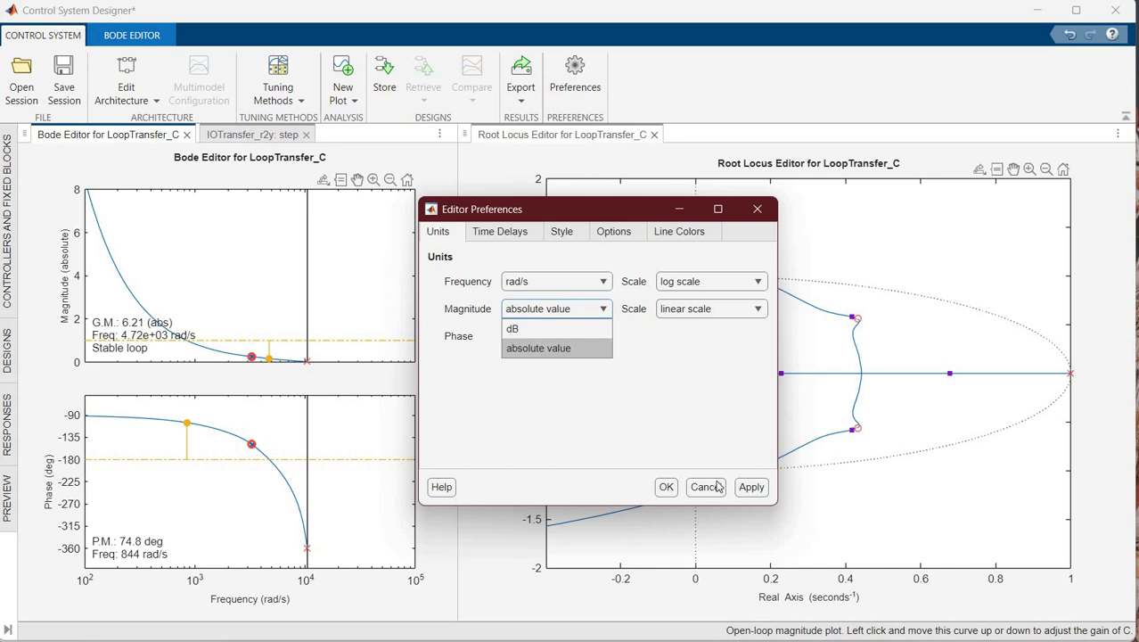
left_click(754, 488)
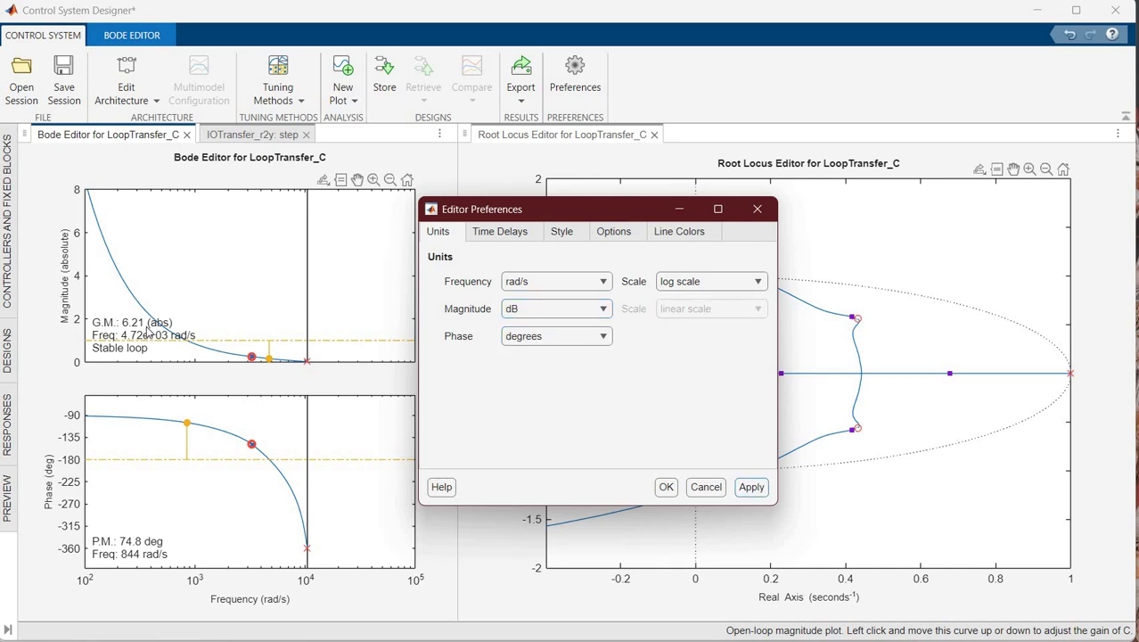
left_click_drag(593, 212, 723, 184)
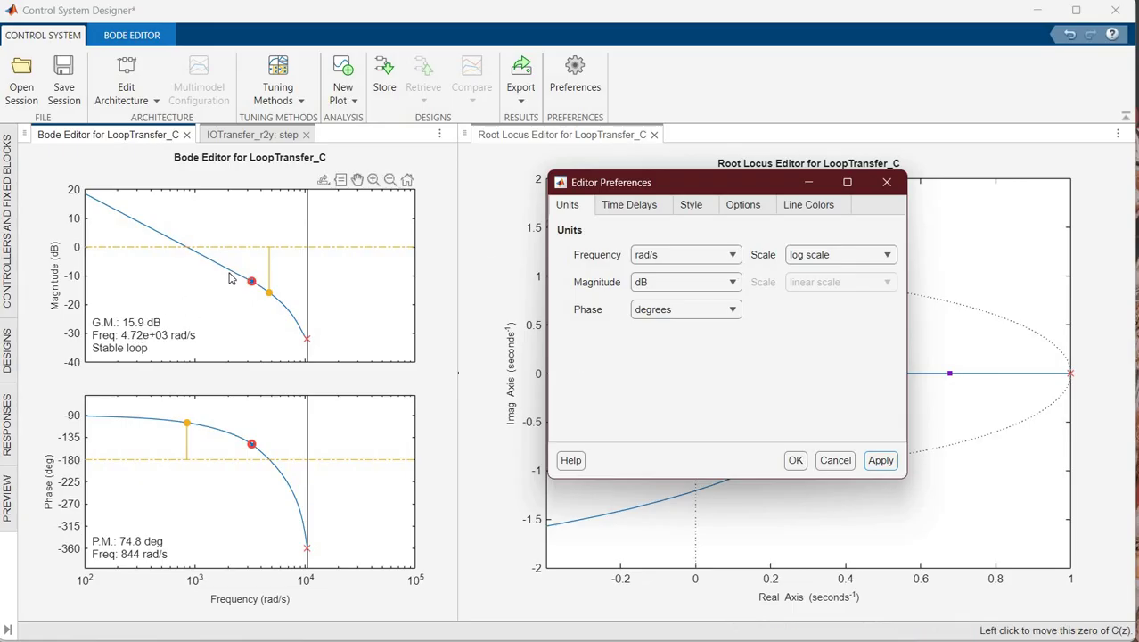
Shift the Bode magnitude curve up and down to vary the gain of C, ending at a gain margin of about 7.2 dB.
left_click_drag(234, 251, 105, 343)
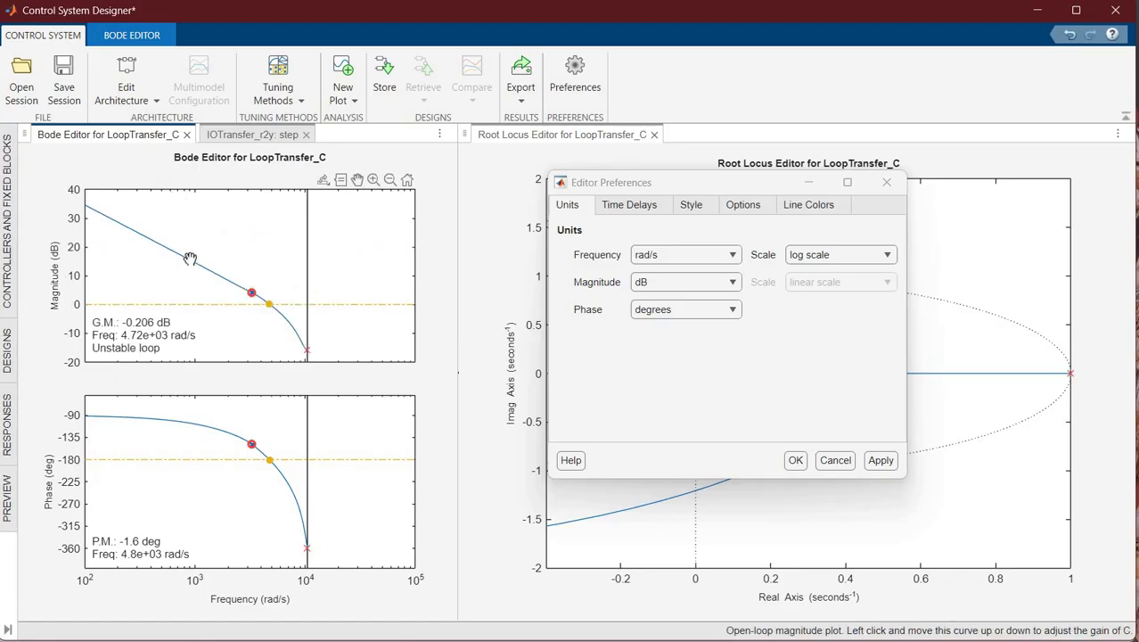
left_click_drag(192, 270, 148, 272)
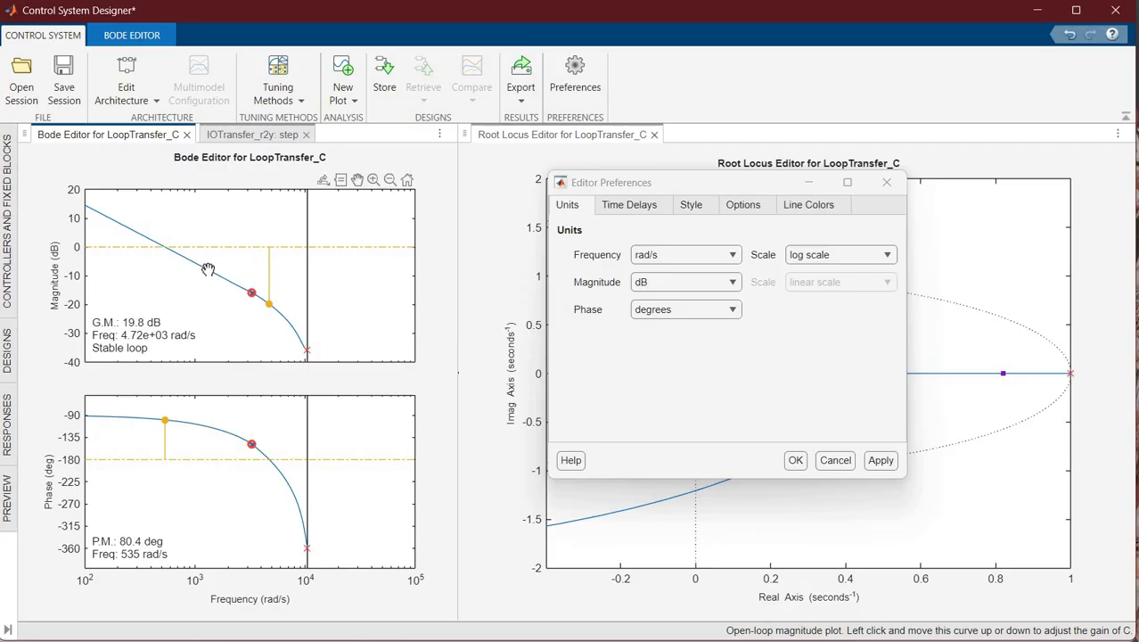
left_click_drag(222, 254, 230, 450)
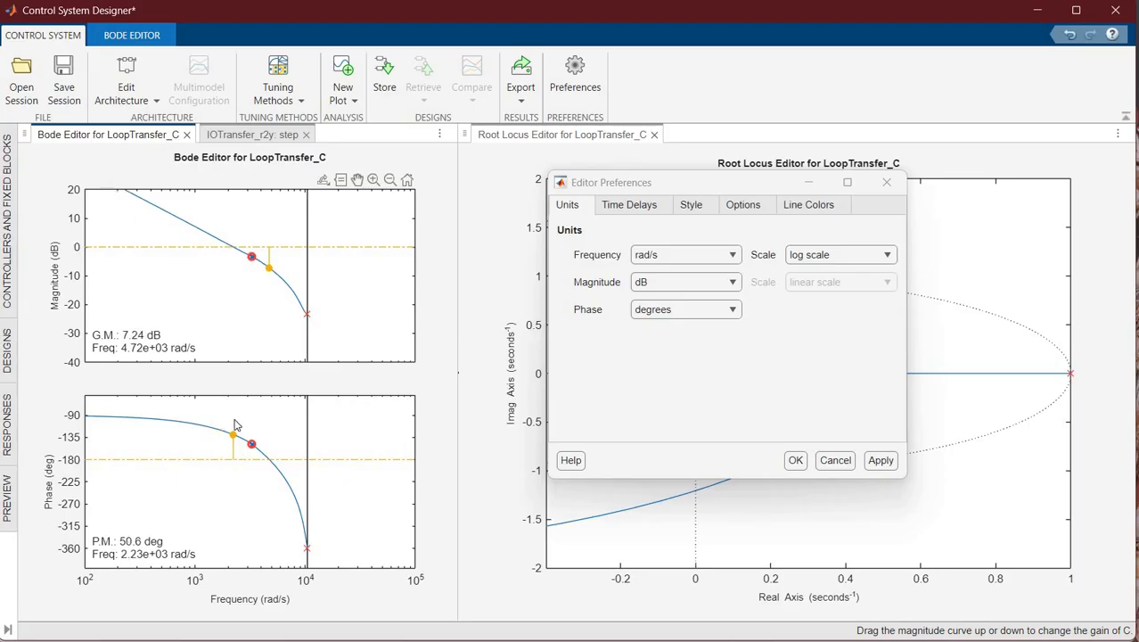